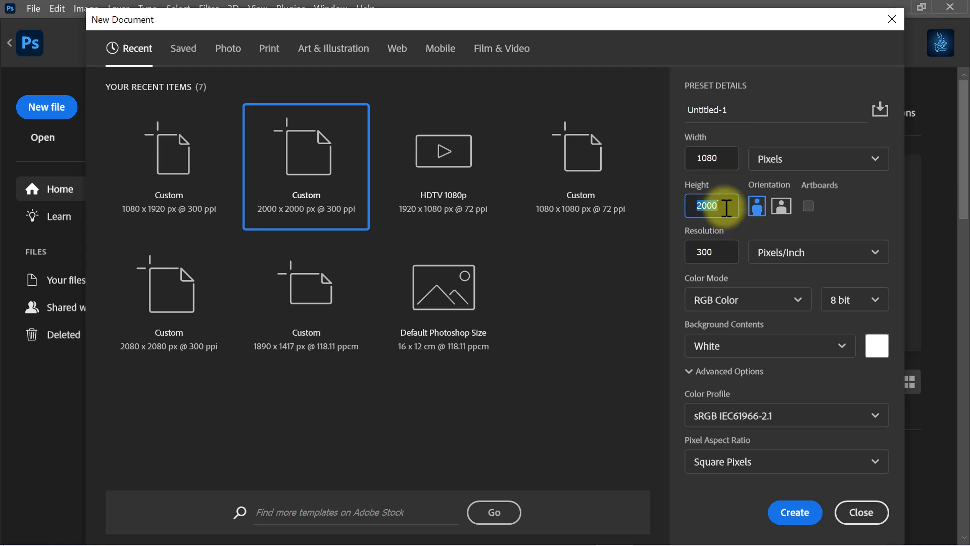
- Create a 1080 x 1920 pixel RGB document at 300 pixels/inch with a white background
text(1920)
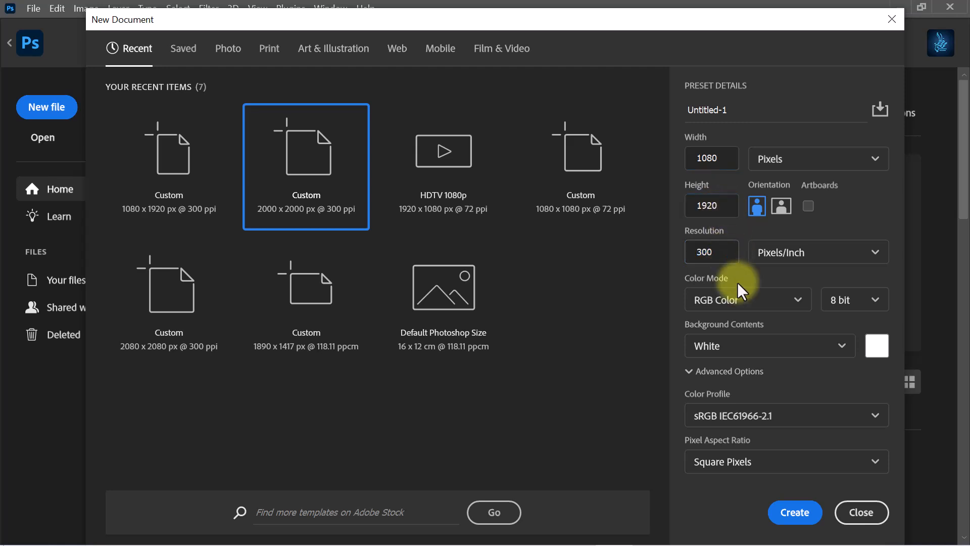
click(794, 512)
- Add a new guide layout with 80 px margins on all four sides of the canvas
click(257, 9)
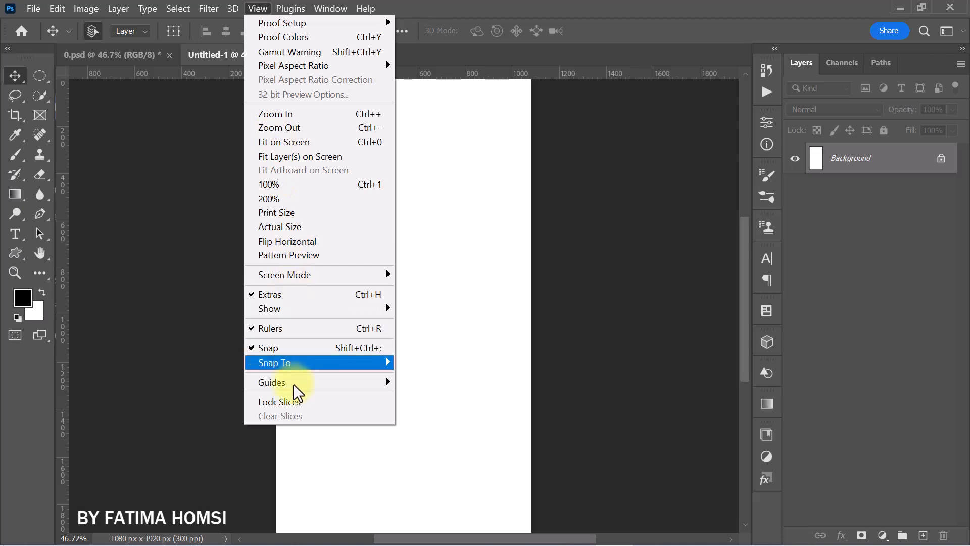
mouse_move(297, 389)
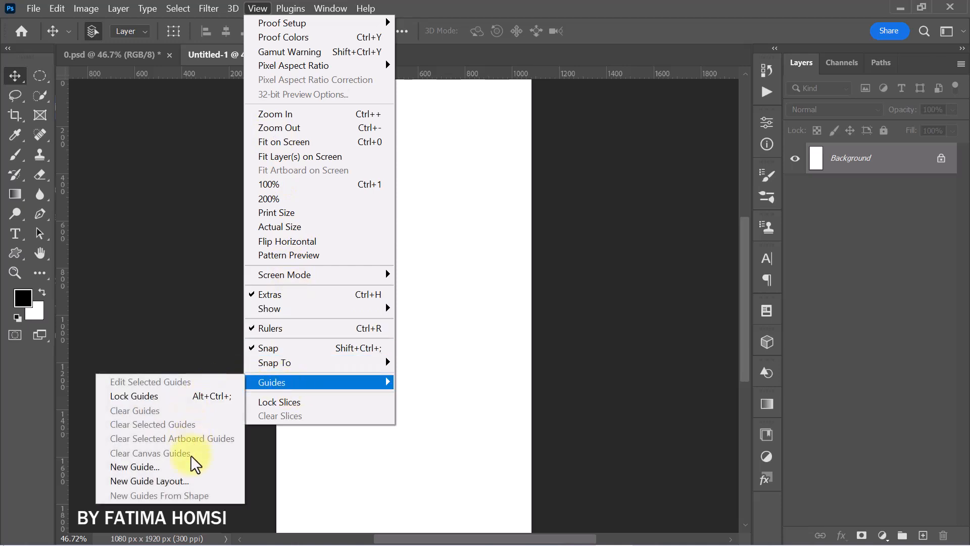
click(192, 485)
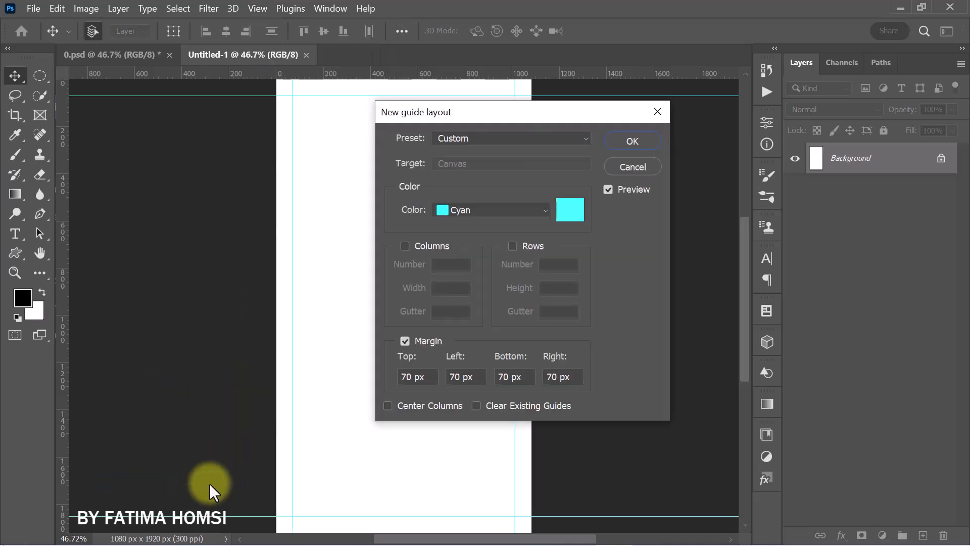
drag(426, 377, 394, 380)
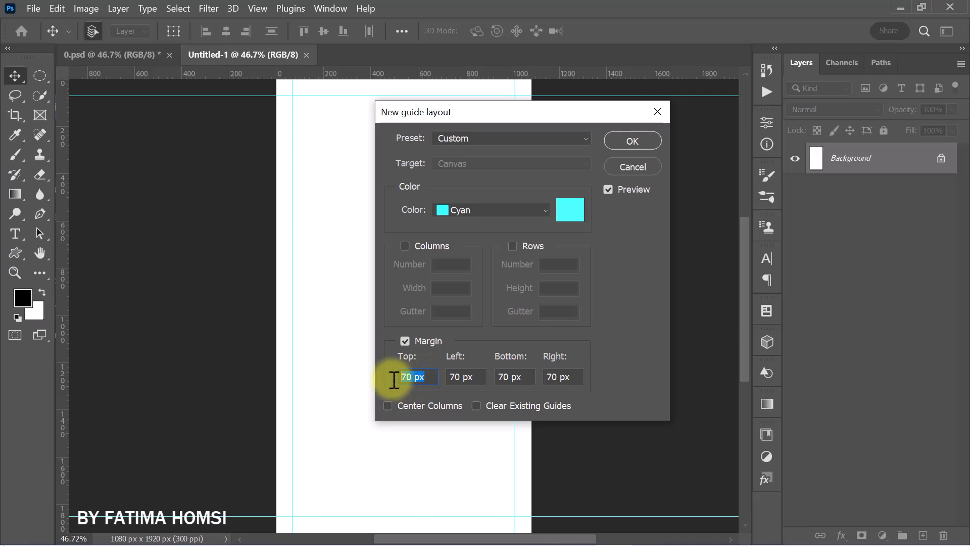
text(80)
key(Tab)
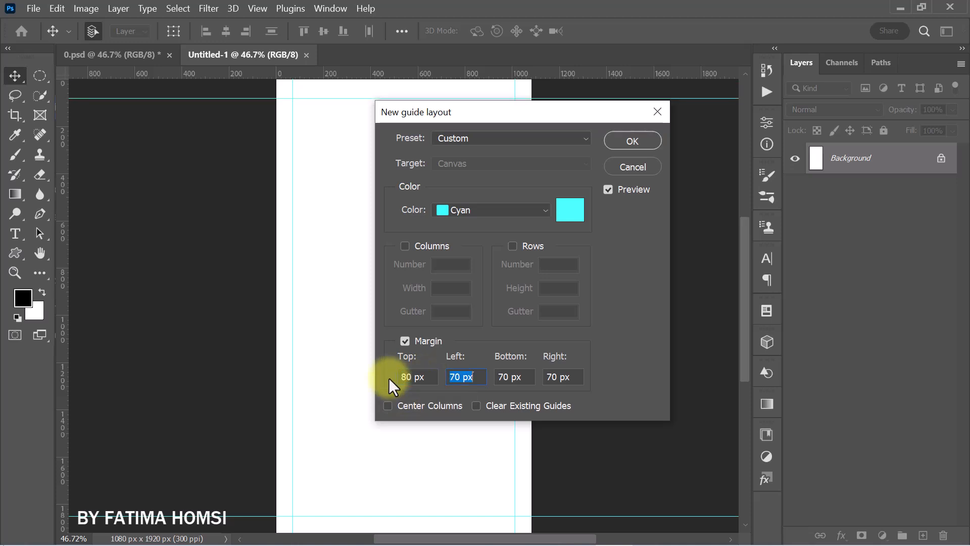
text(80)
key(Tab)
text(80)
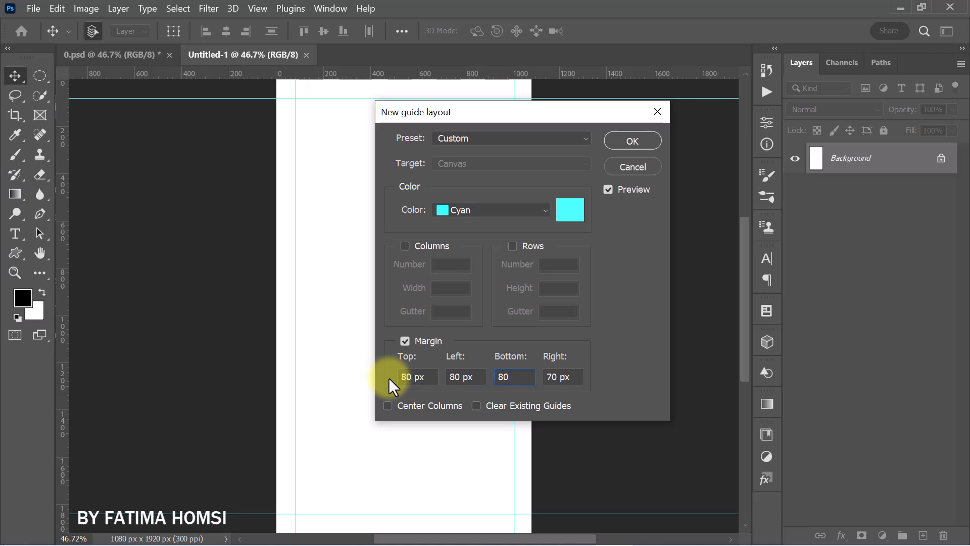
key(Tab)
text(80)
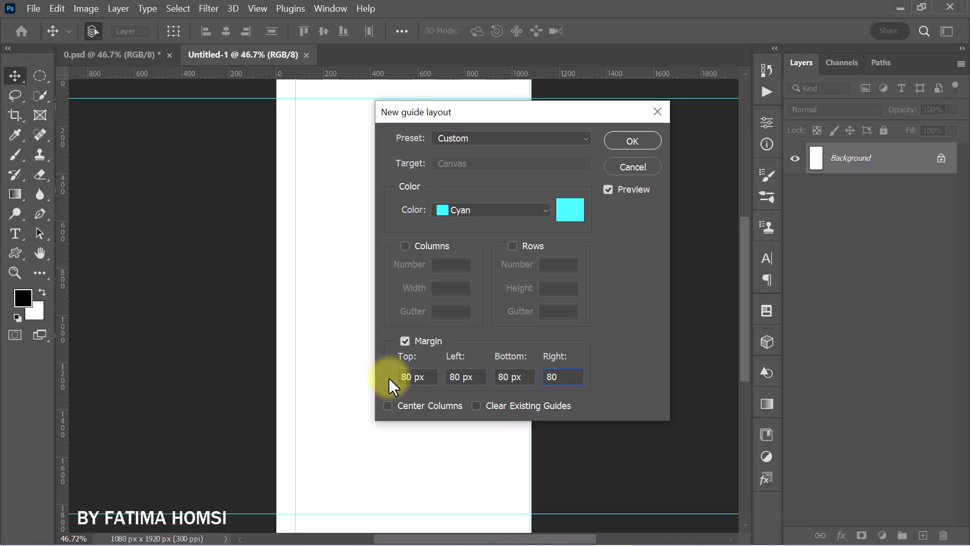
click(626, 135)
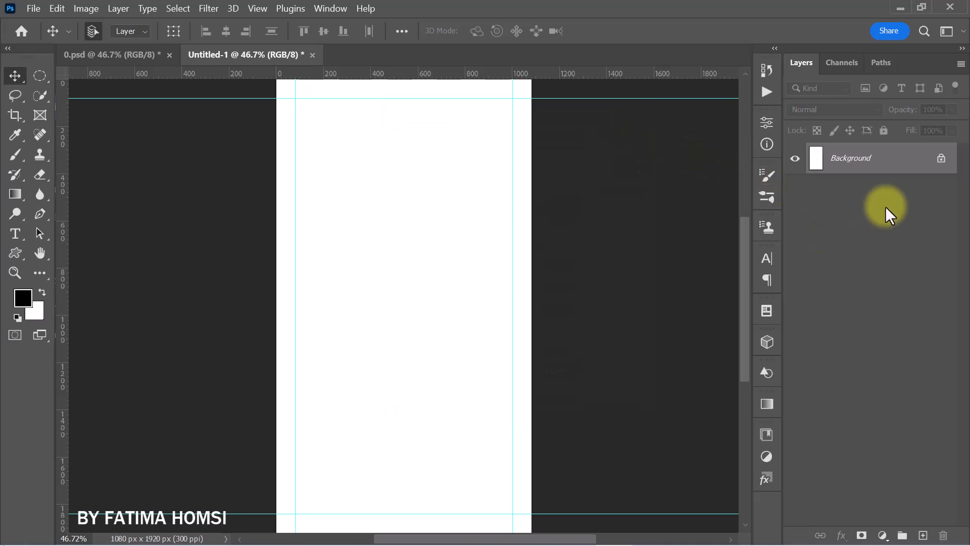
- Add a gradient fill layer above the background using the Orange_13 preset from the Oranges group
click(941, 158)
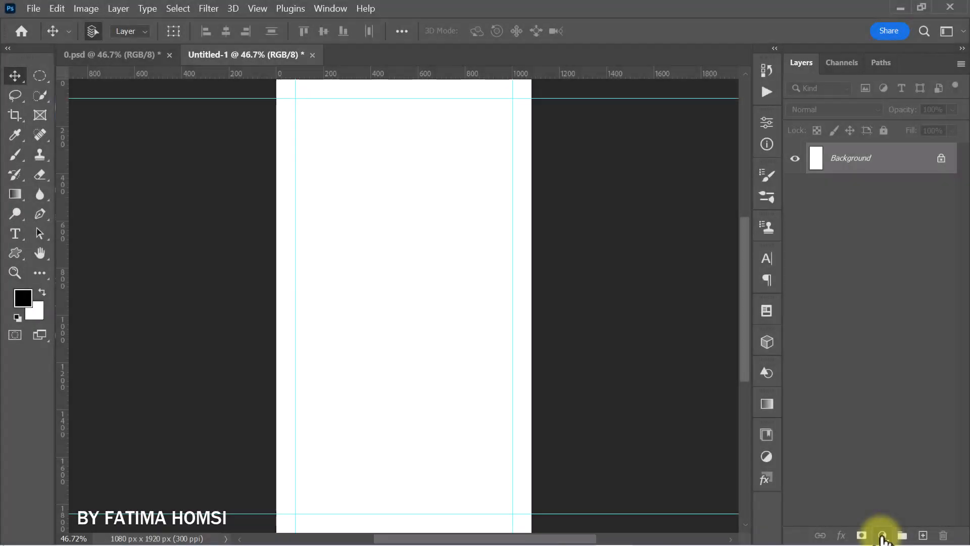
click(883, 535)
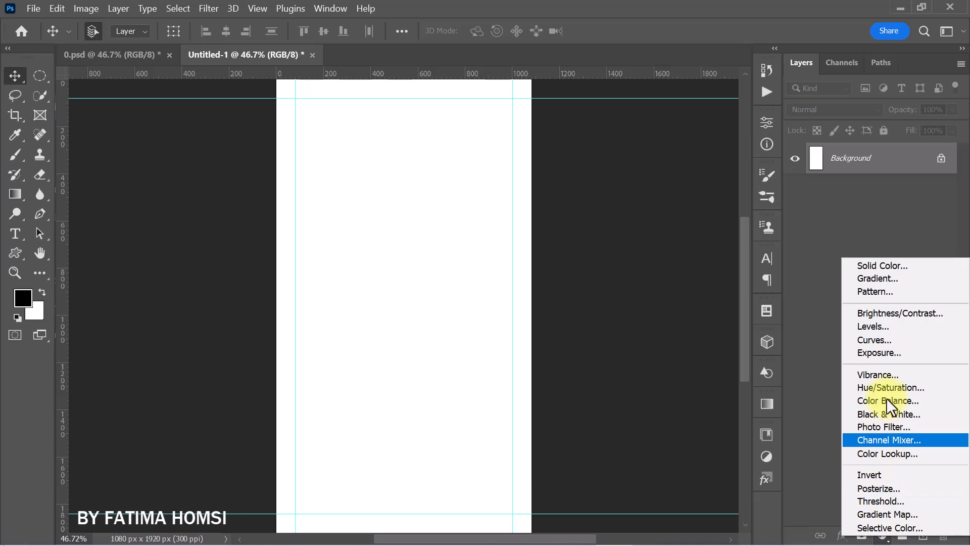
click(911, 279)
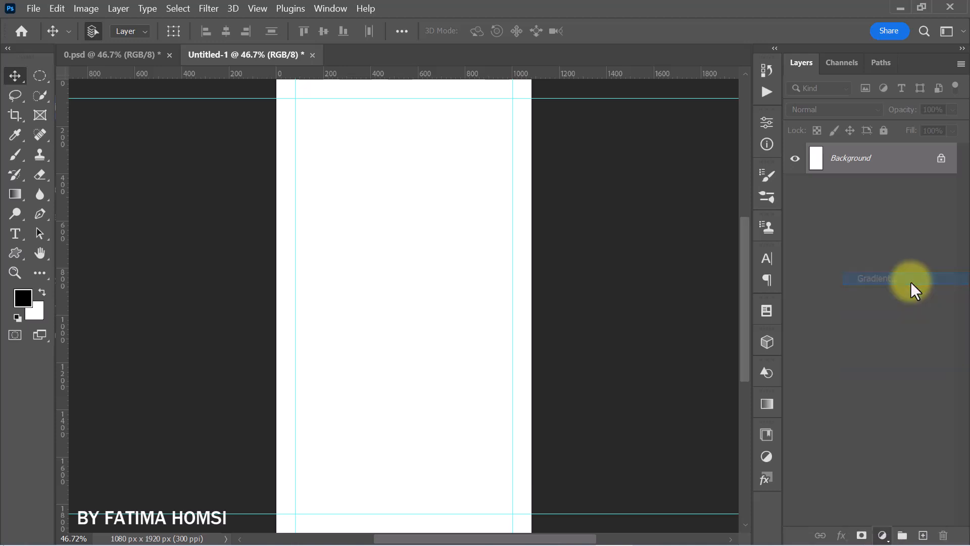
click(692, 123)
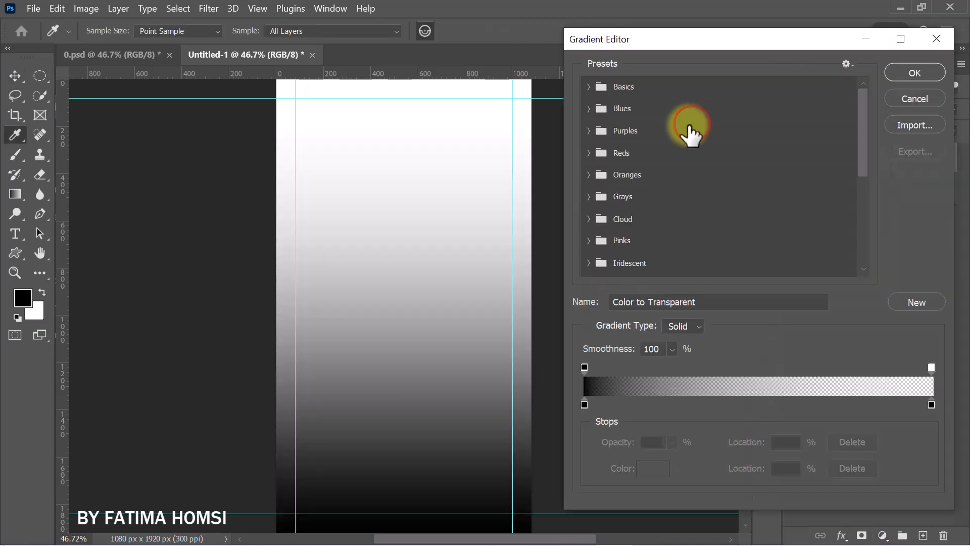
click(586, 174)
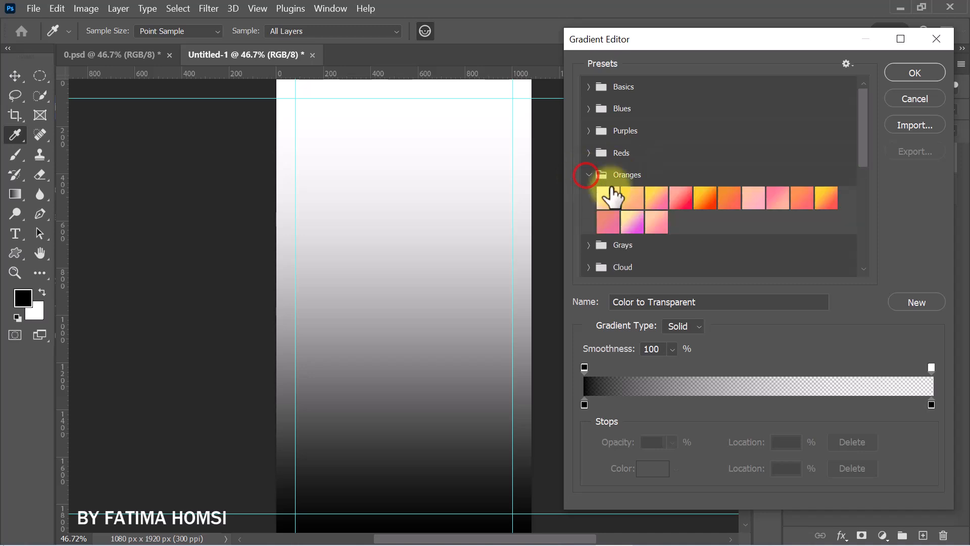
click(655, 221)
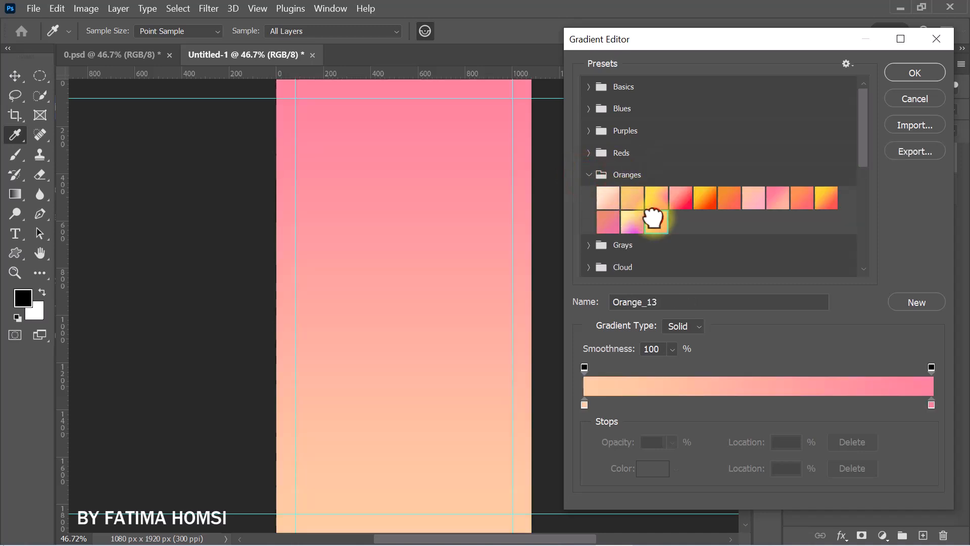
- Set the gradient's start stop color to ffce9f and its end stop color to ff849c
click(584, 405)
click(646, 468)
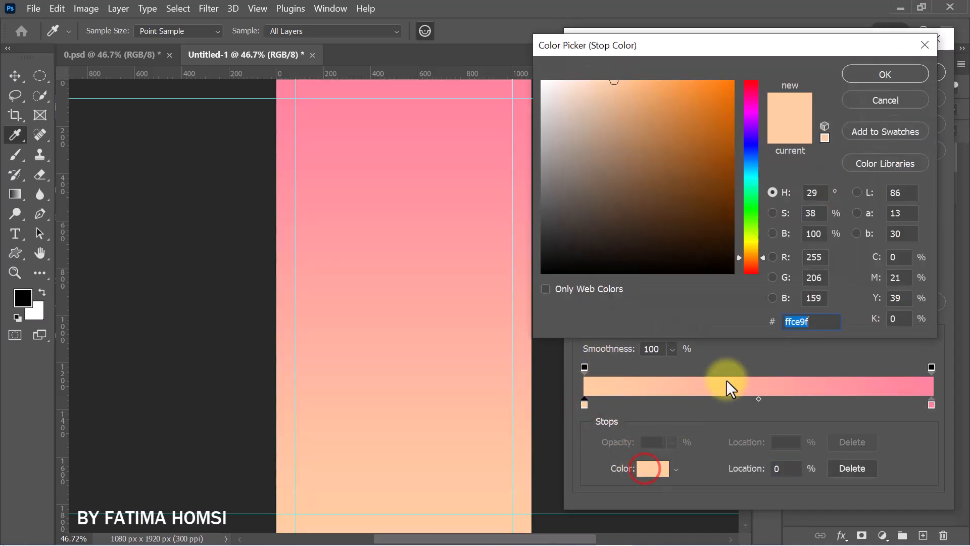
drag(819, 320, 759, 326)
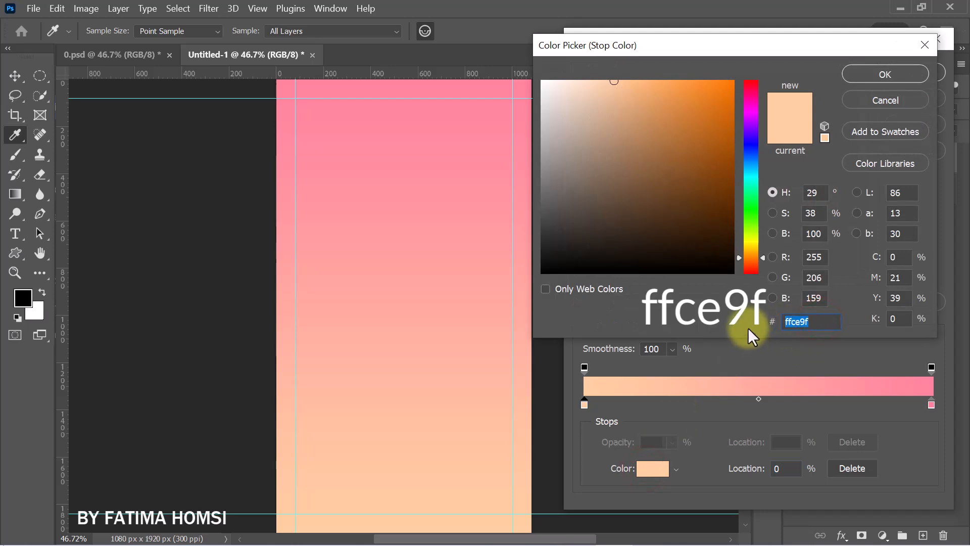
click(852, 73)
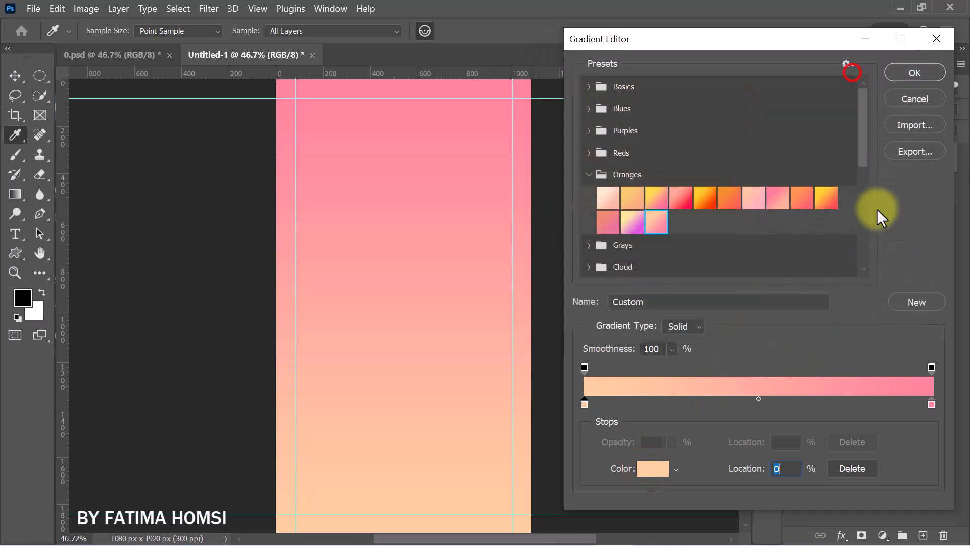
click(930, 405)
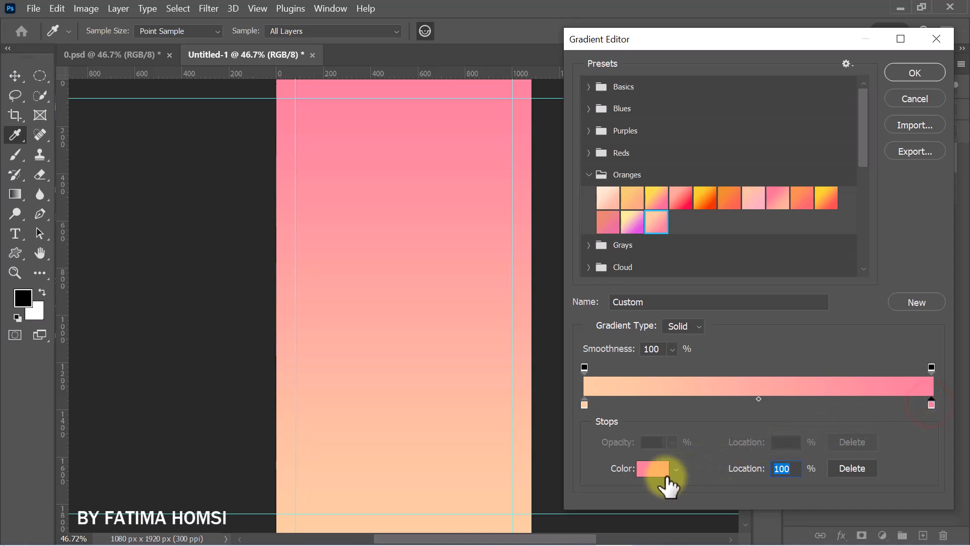
click(653, 468)
drag(816, 320, 757, 323)
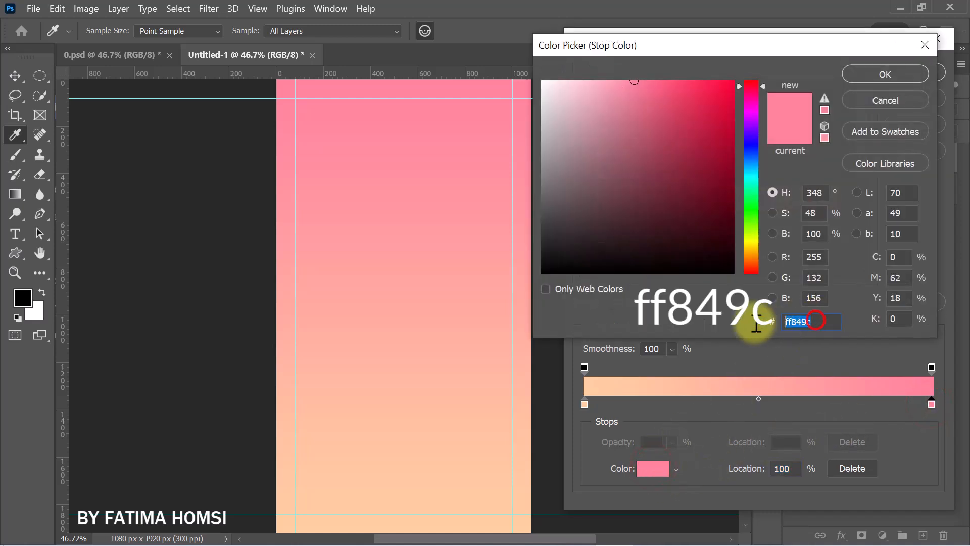
click(860, 76)
click(907, 74)
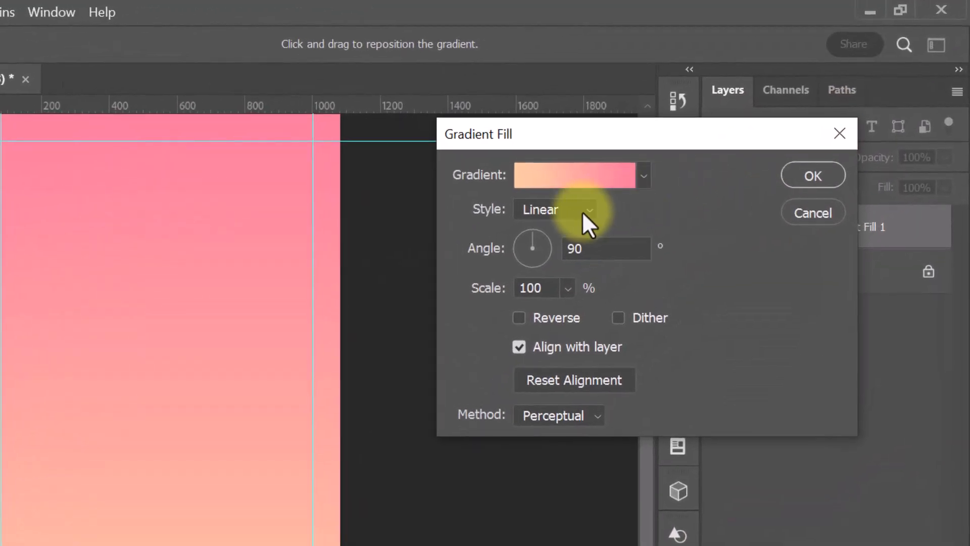
- Set the gradient fill's style to Reflected at a 90° angle and 100% scale, and apply it
click(688, 147)
click(564, 286)
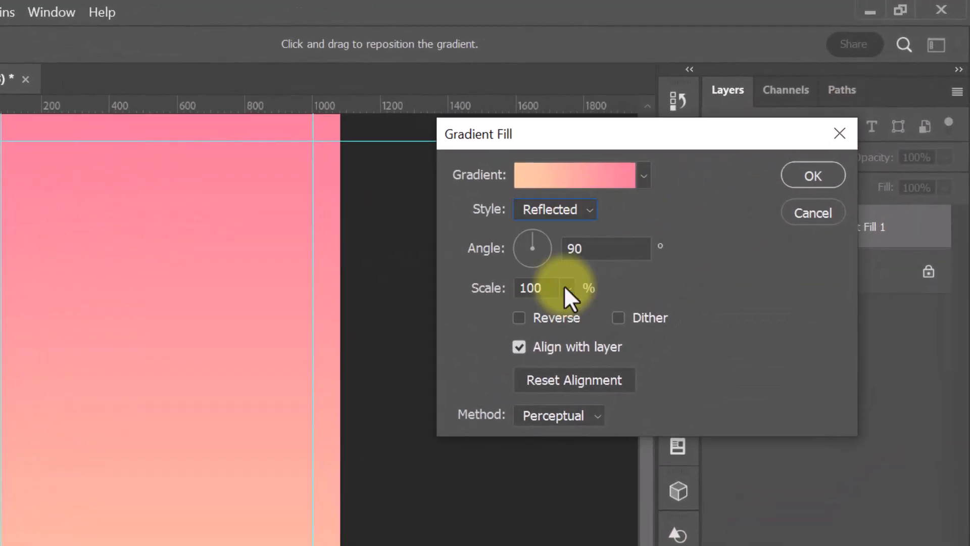
click(791, 181)
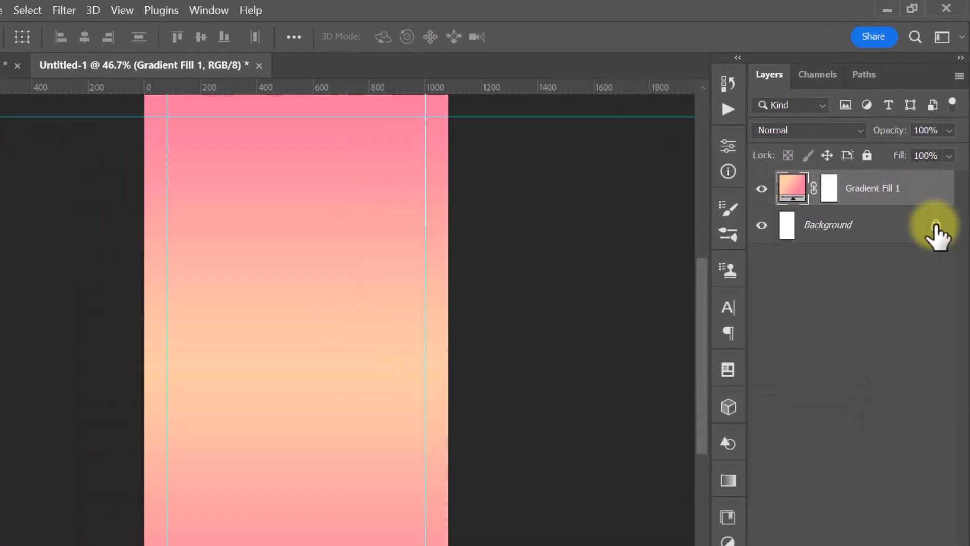
- Unlock the Background layer, group it with the gradient fill layer, and name the group "background"
click(935, 226)
click(925, 201)
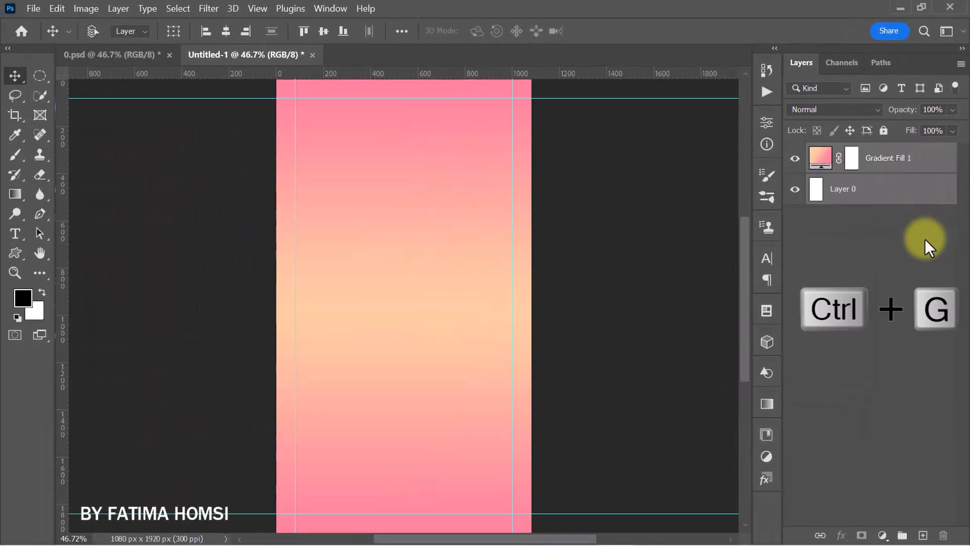
key(ctrl+g)
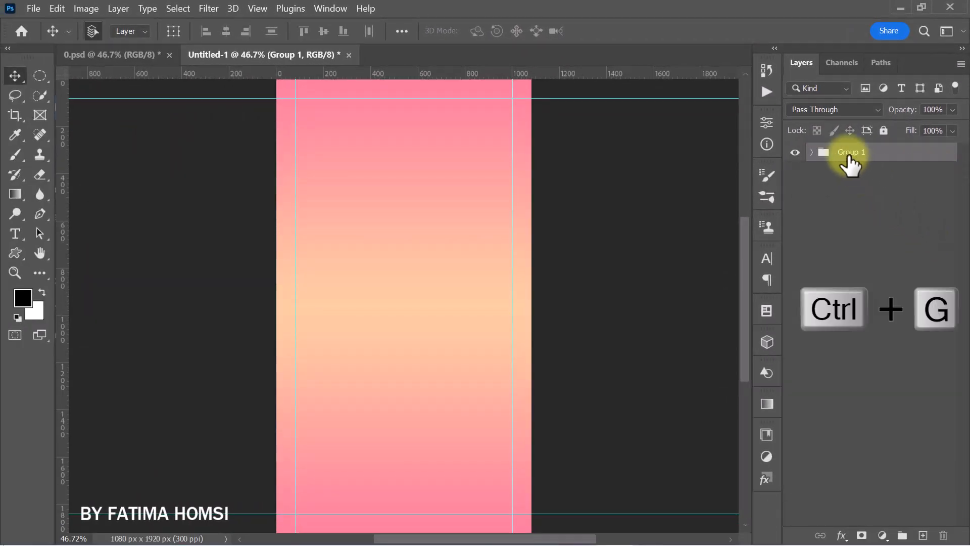
double_click(867, 151)
text(background)
key(Return)
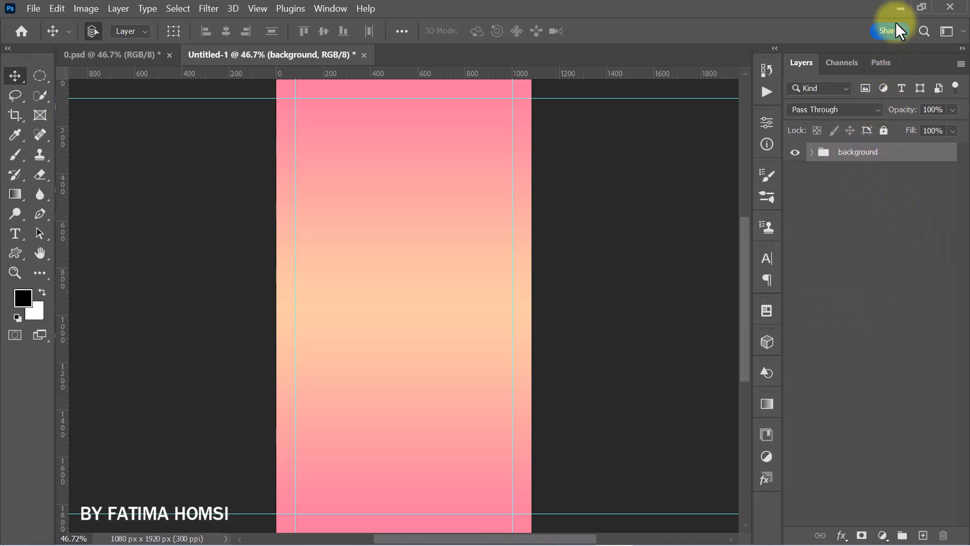
- Place the pngegg(2) Christmas decoration image, flipped vertically and scaled to 3.15%, in the lower-left corner of the canvas
click(899, 6)
drag(798, 109, 426, 462)
right_click(422, 428)
click(428, 415)
drag(403, 135, 397, 216)
drag(362, 357, 311, 463)
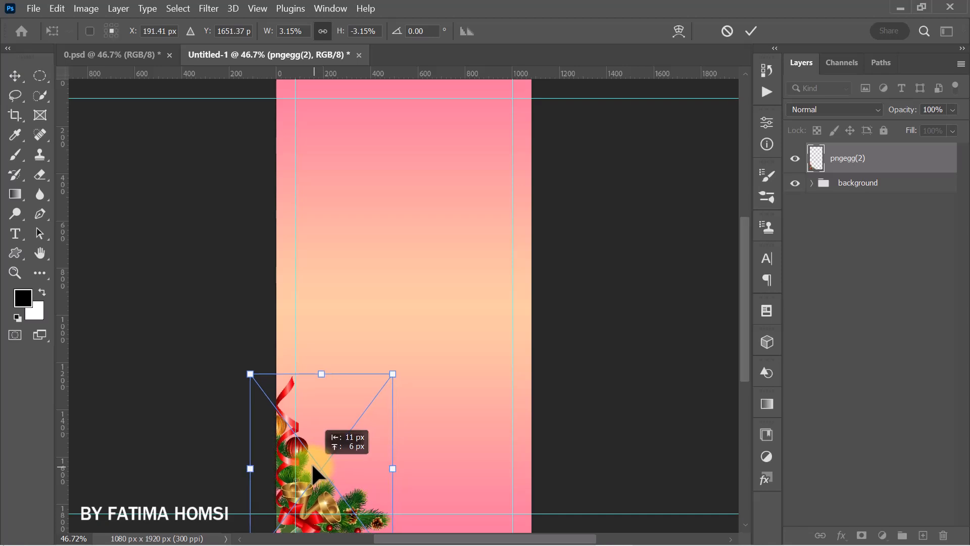
click(752, 30)
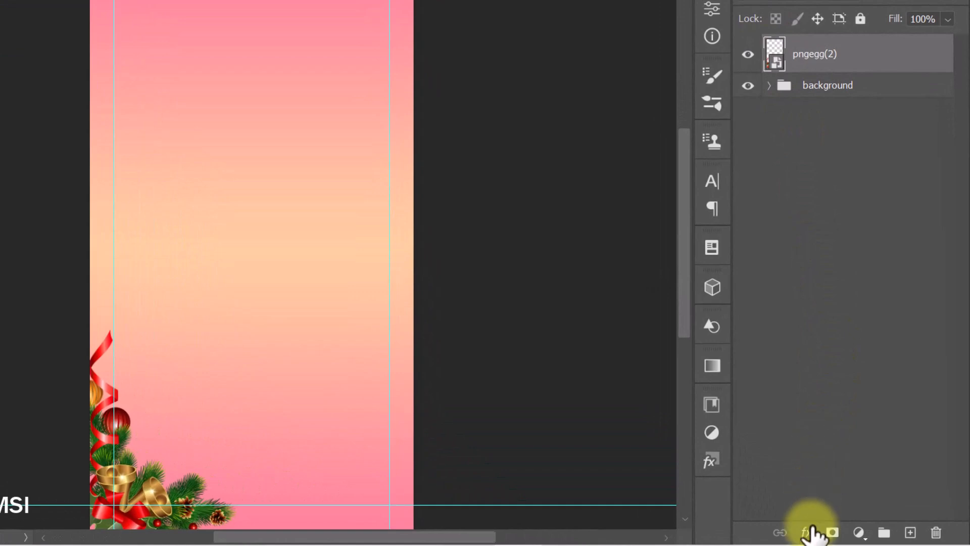
- Give the decoration layer a Multiply drop shadow: color 494949, opacity 50%, angle -133°, distance 36 px, size 53 px
click(807, 533)
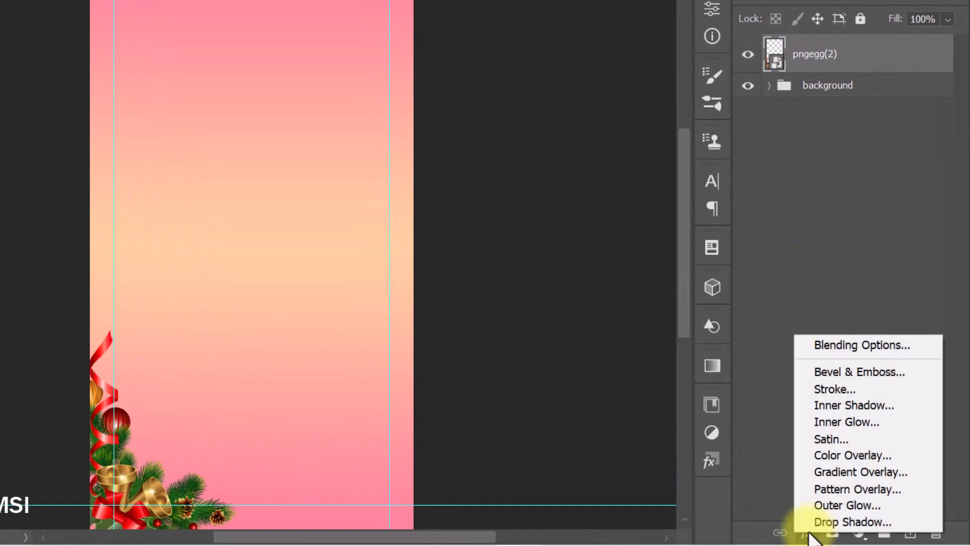
click(809, 521)
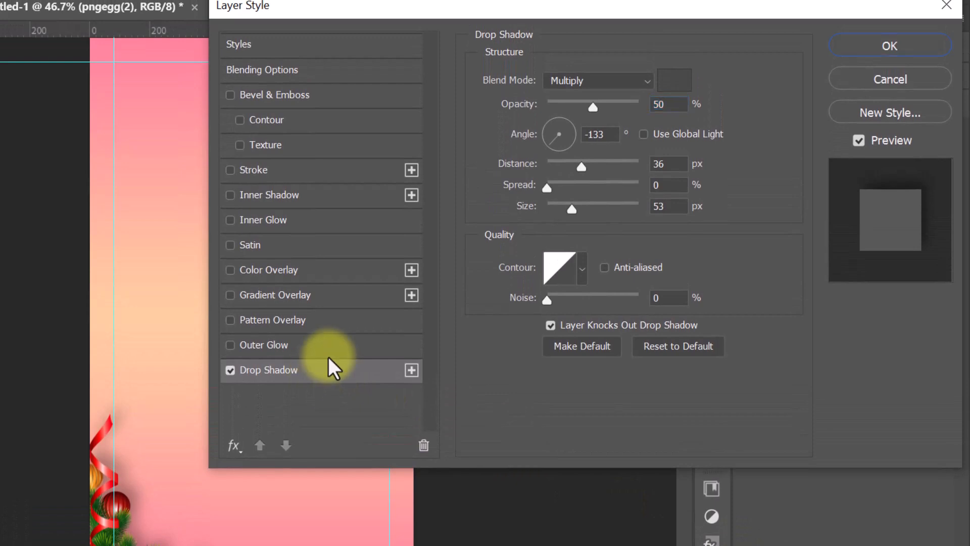
double_click(599, 134)
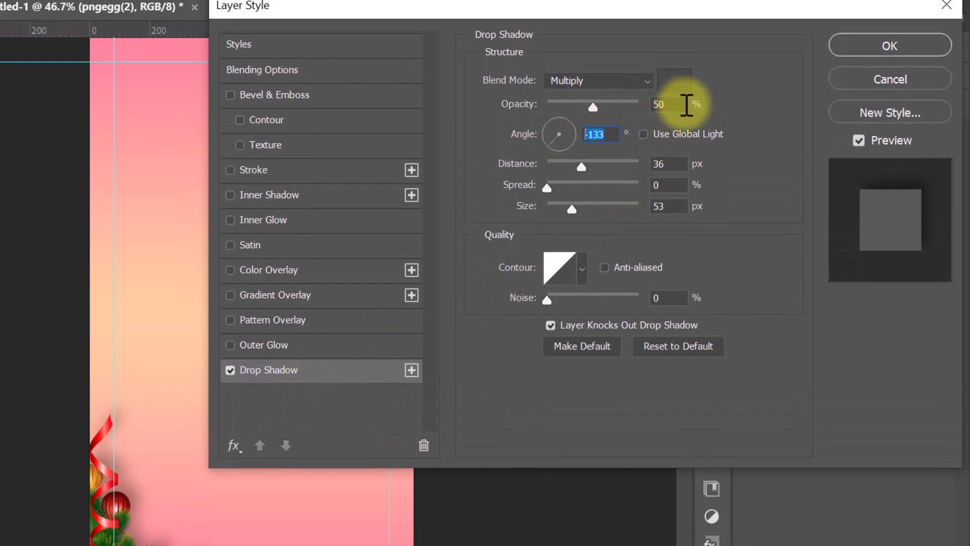
drag(678, 104, 605, 102)
drag(674, 165, 625, 165)
drag(671, 209, 623, 199)
click(672, 82)
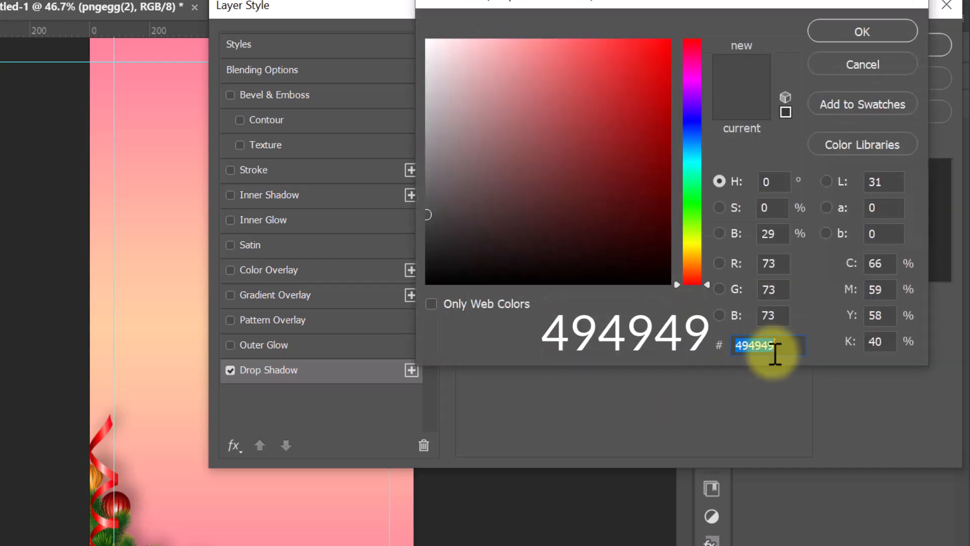
click(850, 32)
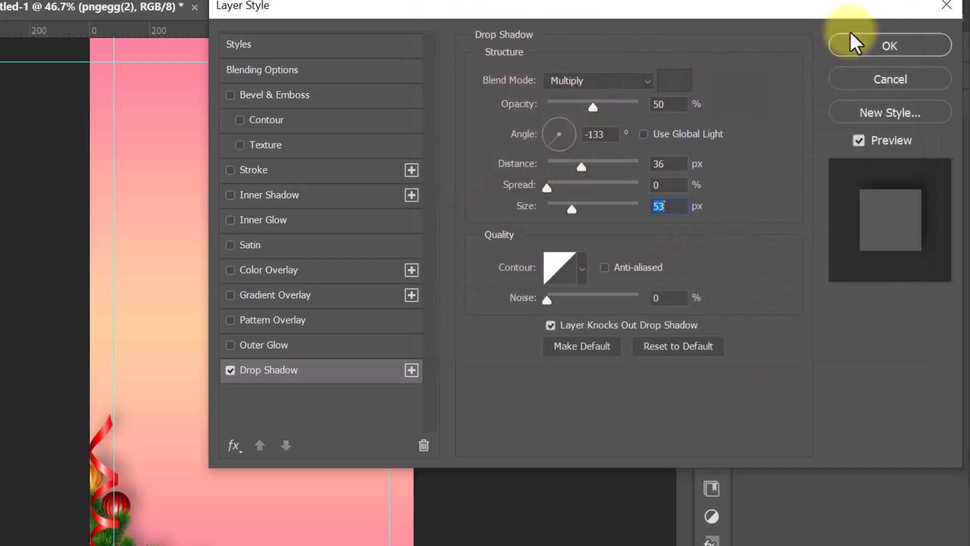
click(854, 45)
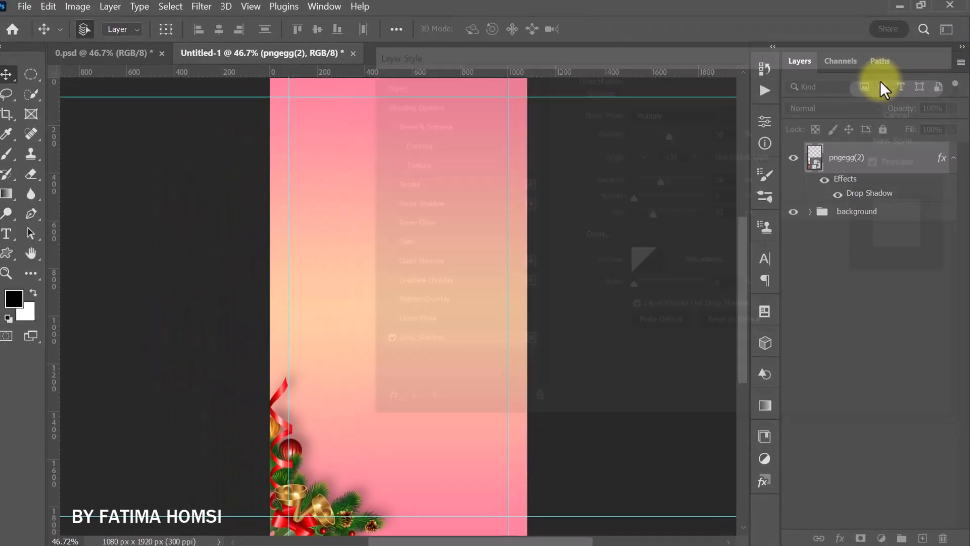
- Duplicate the Christmas decoration layer, flip the copy horizontally, and place it in the lower-right corner of the canvas
key(ctrl+j)
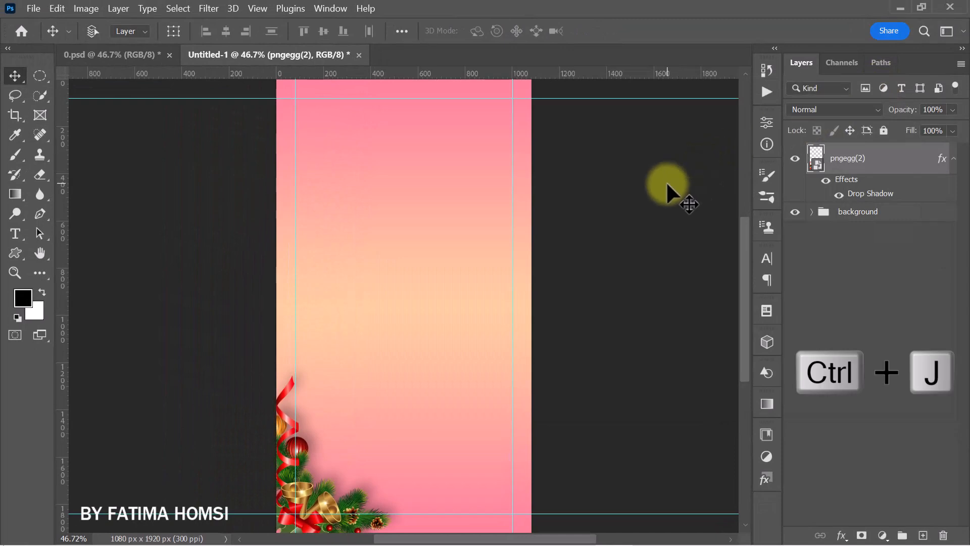
key(ctrl+t)
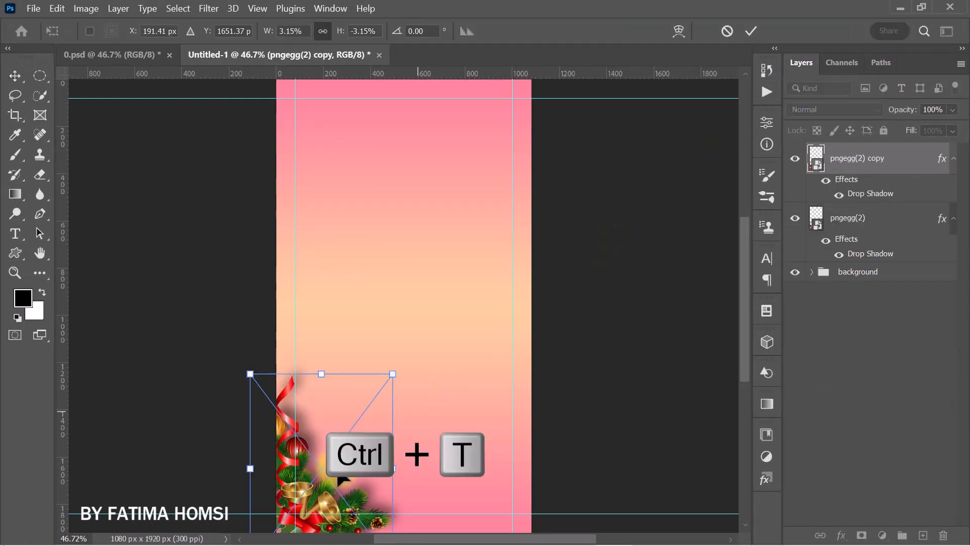
right_click(331, 475)
click(363, 447)
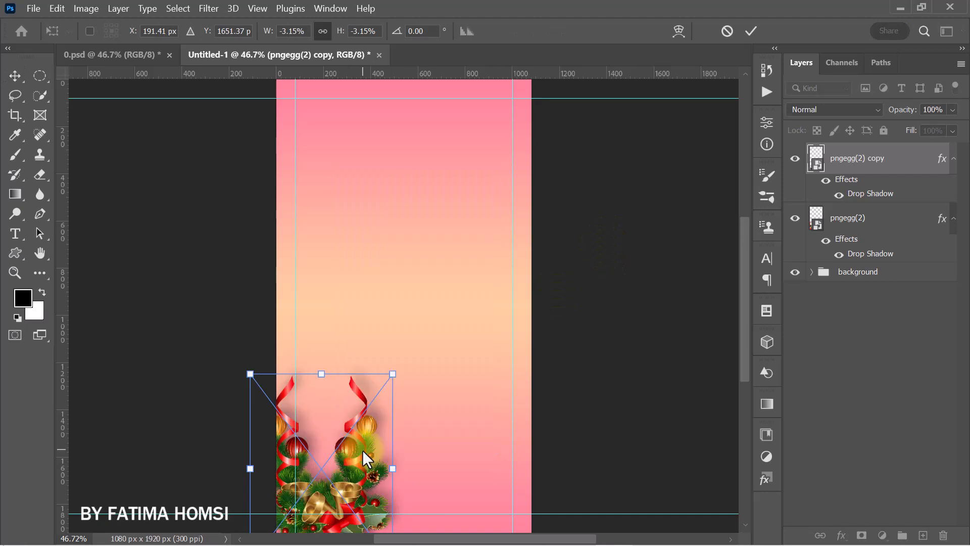
drag(347, 454, 511, 457)
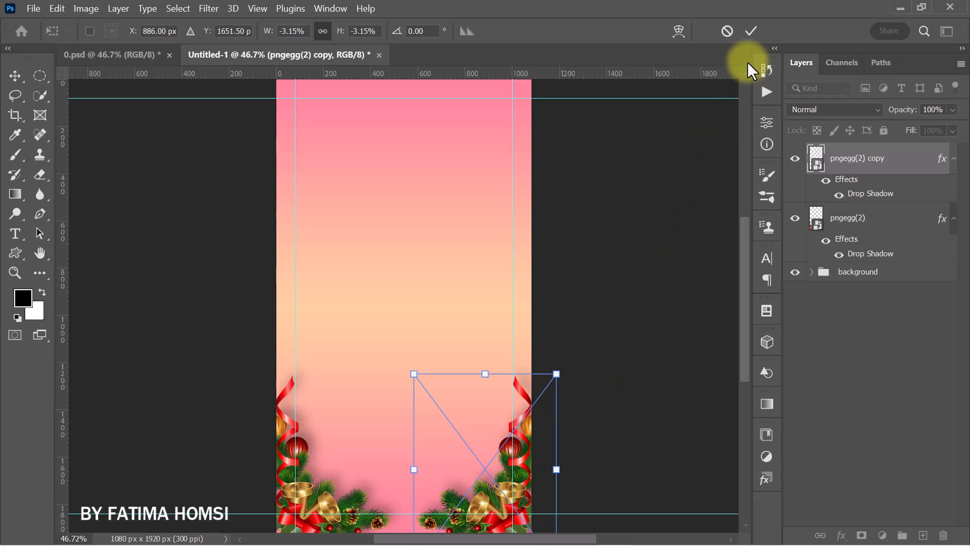
click(751, 31)
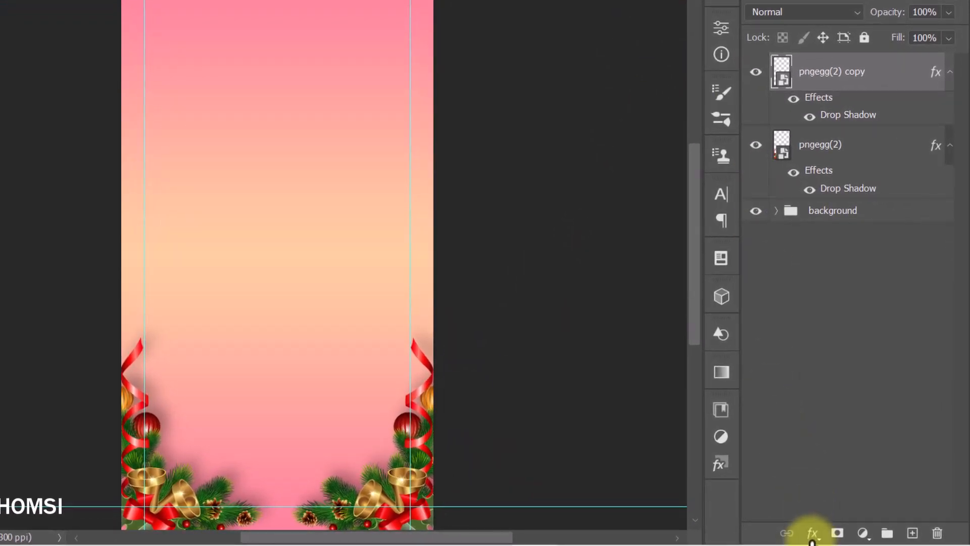
- Set the duplicated decoration's drop shadow angle to -20°, keeping the shadow color at 494949
click(812, 535)
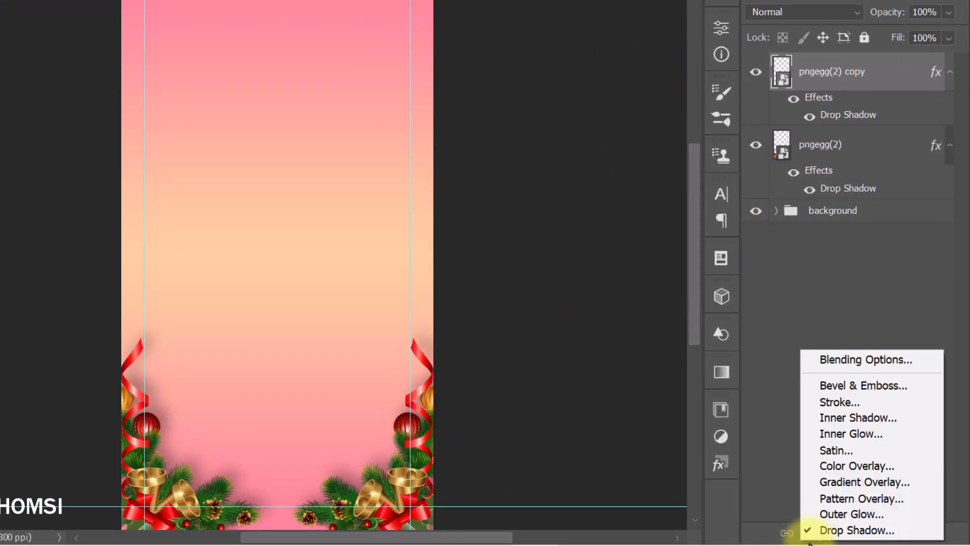
click(812, 530)
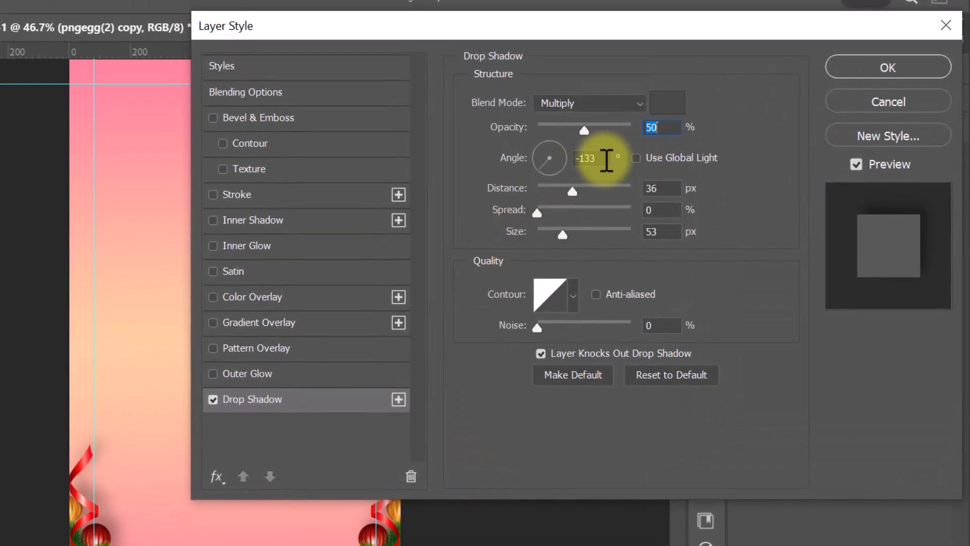
key(Tab)
text(-)
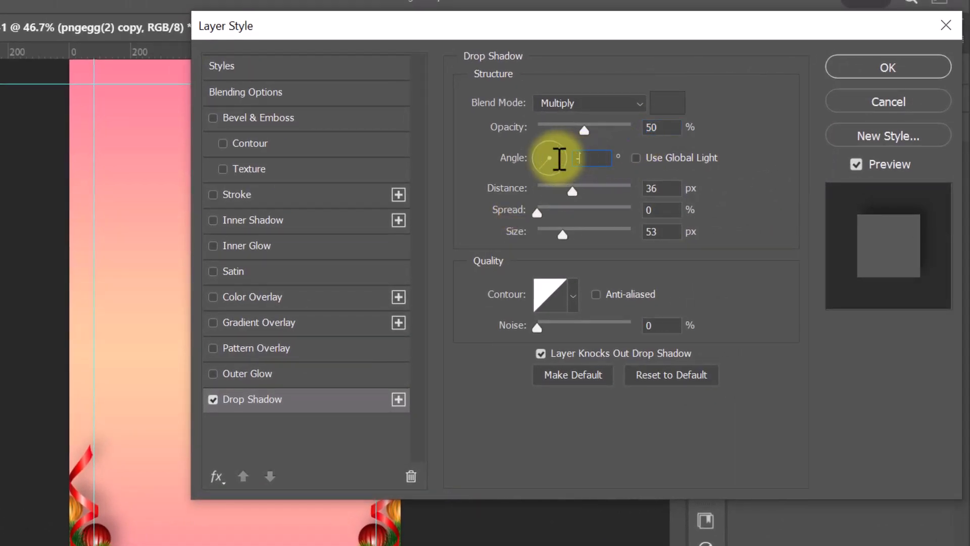
text(20)
key(Tab)
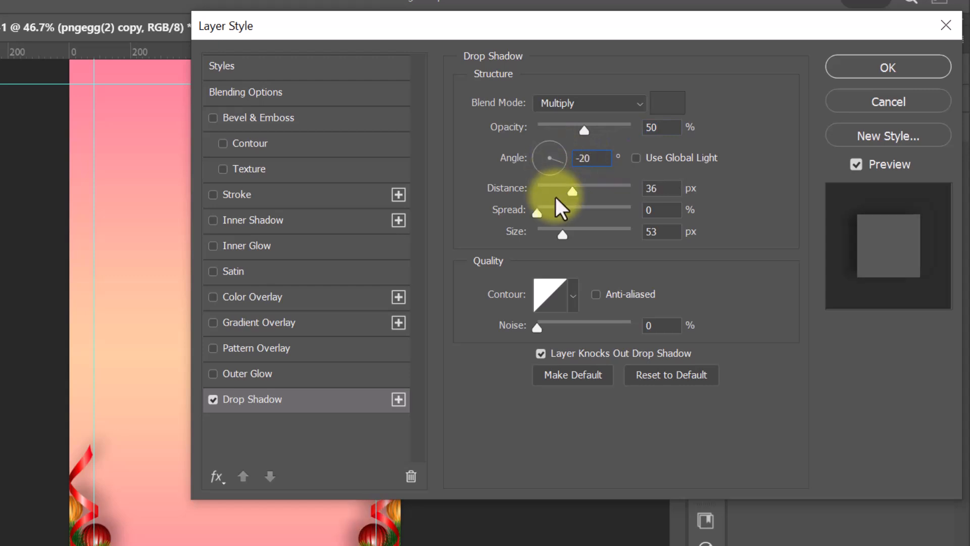
drag(655, 210, 622, 233)
click(679, 104)
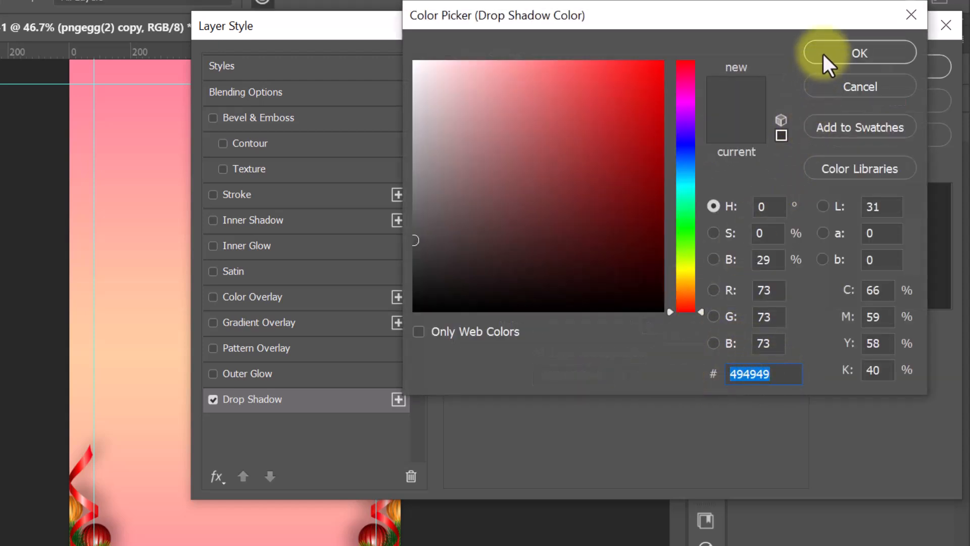
click(821, 55)
click(863, 71)
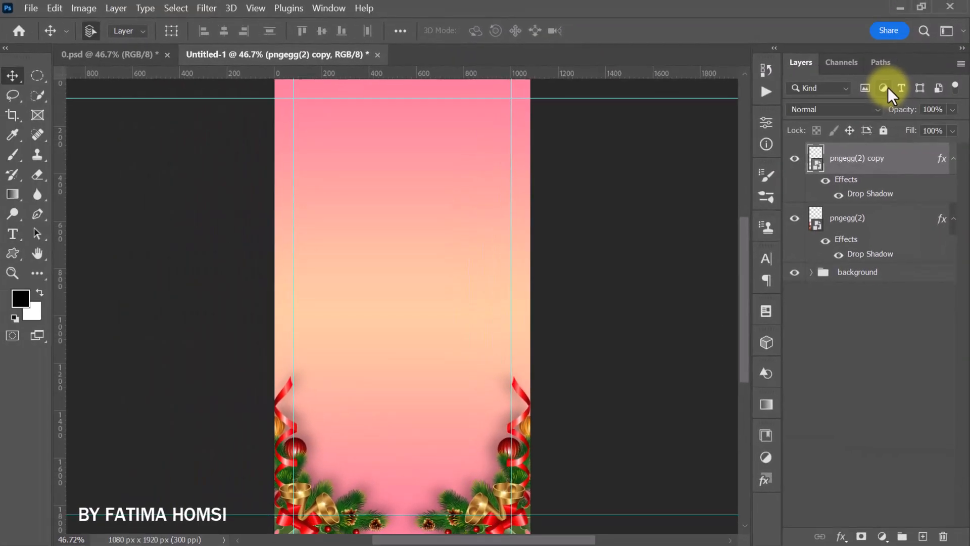
- Draw a Snowflake 3 custom shape about 107 x 93 px near the canvas's upper-left area with a white ffffff fill
drag(13, 252, 56, 319)
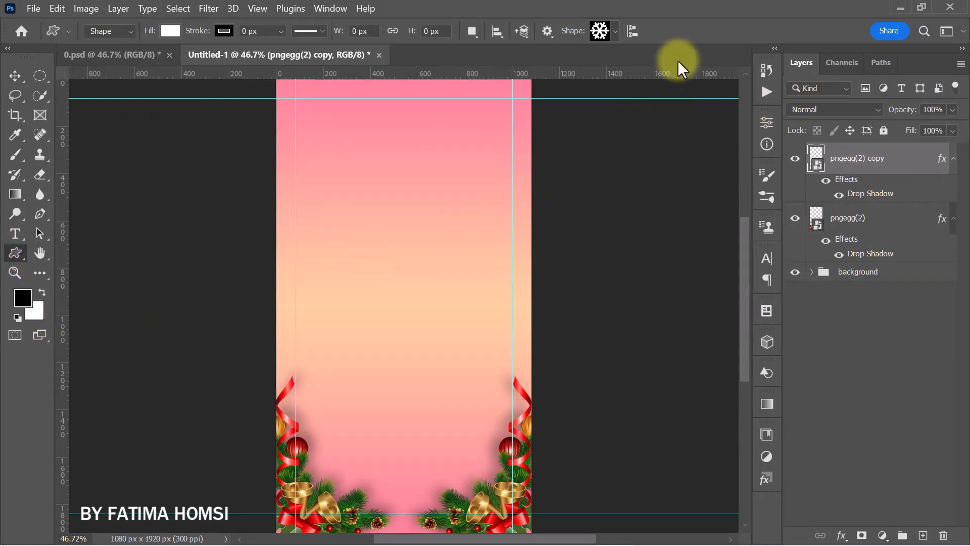
click(610, 31)
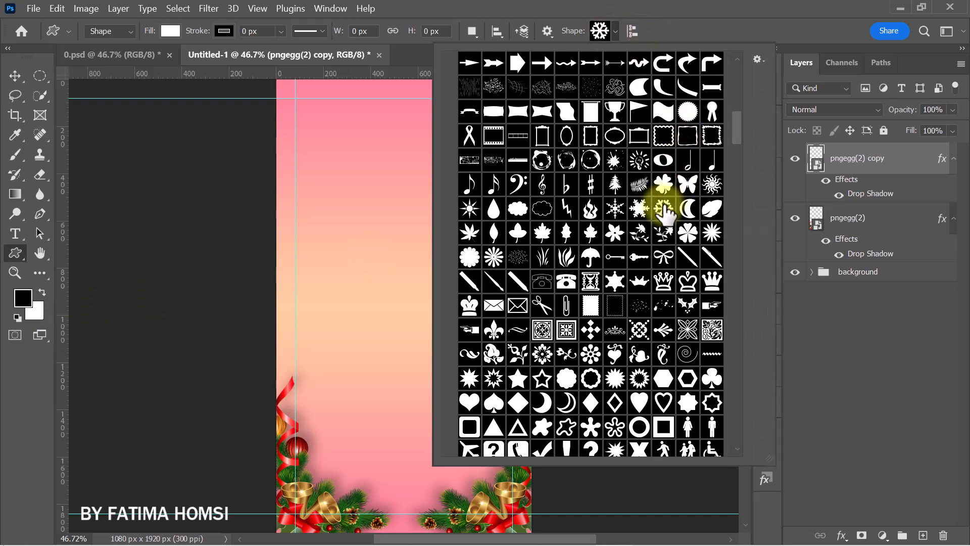
click(729, 6)
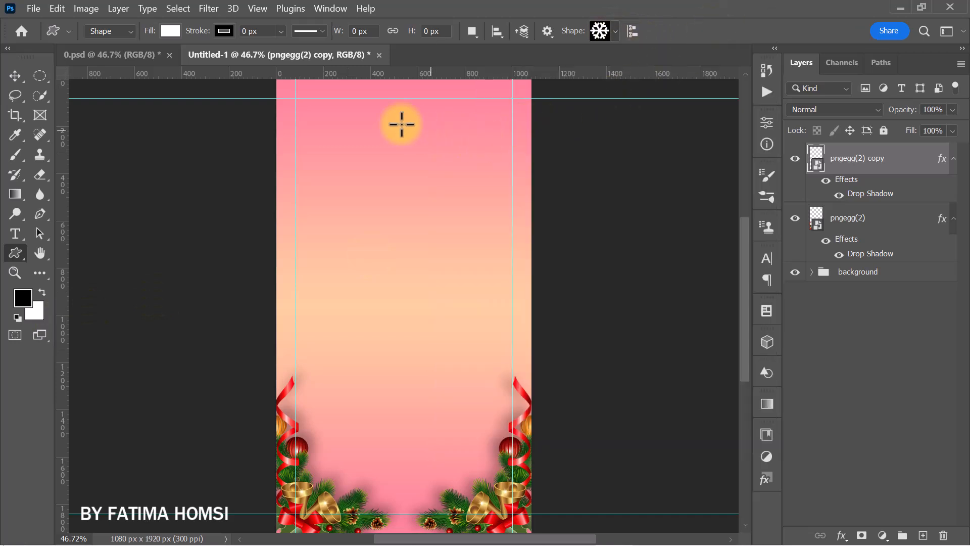
drag(326, 88, 353, 128)
click(720, 120)
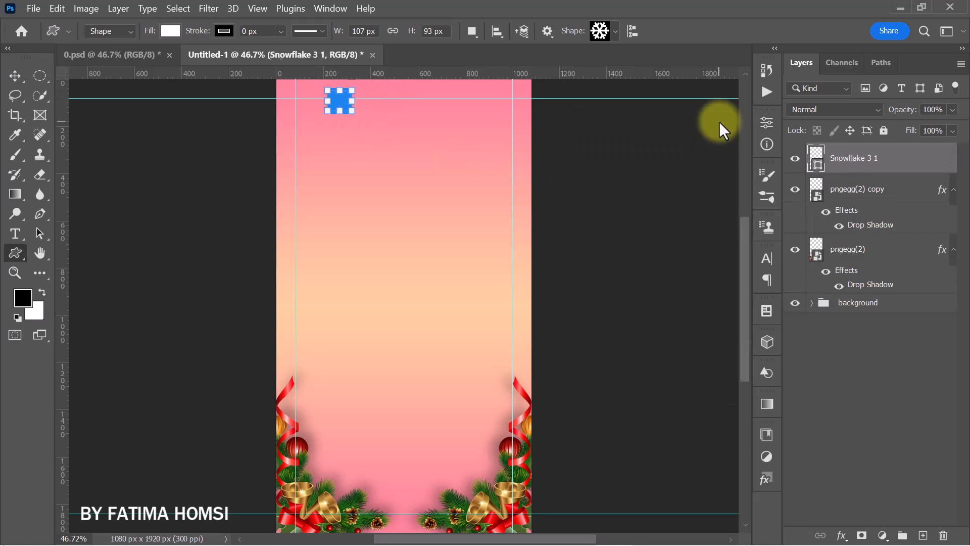
double_click(810, 161)
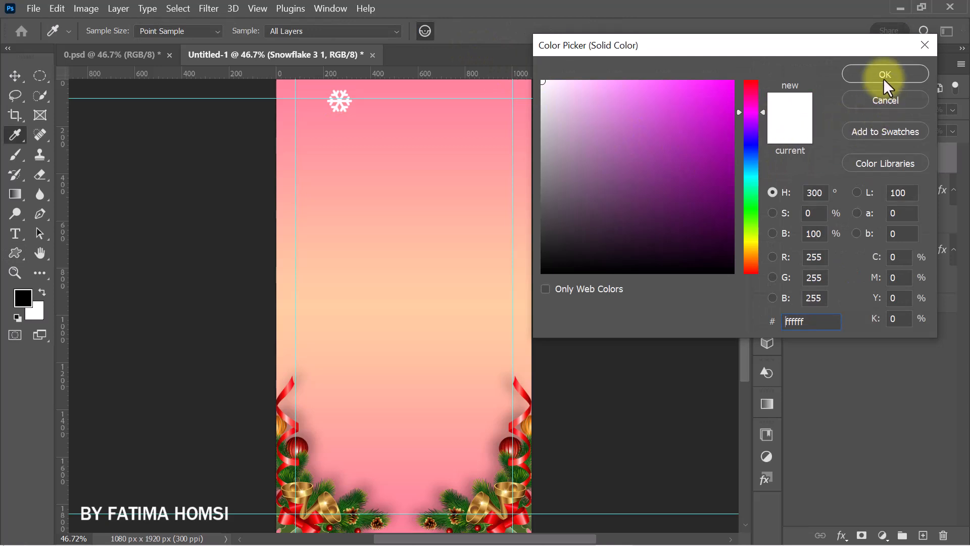
click(885, 74)
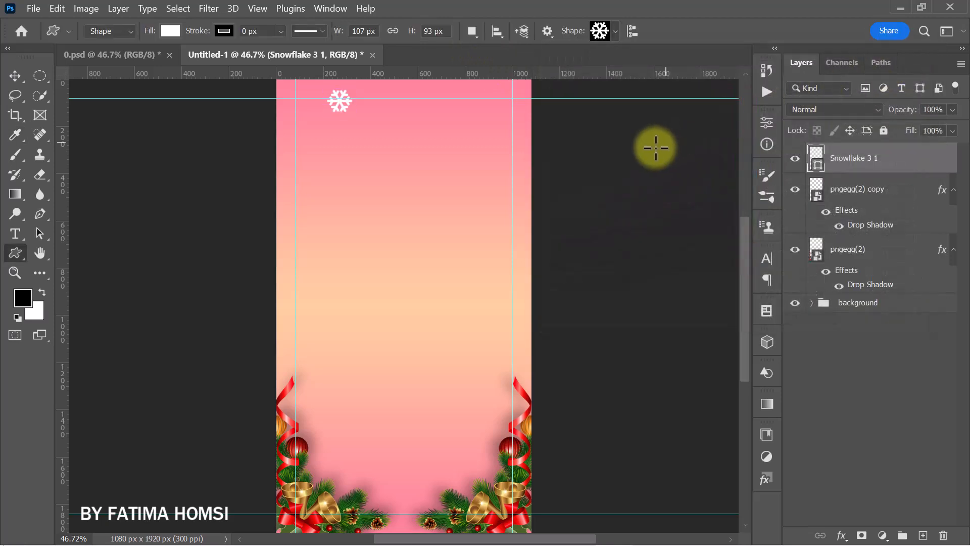
- Set the snowflake layer's opacity to 40% and move the snowflake slightly up and left to the canvas's top edge
click(934, 109)
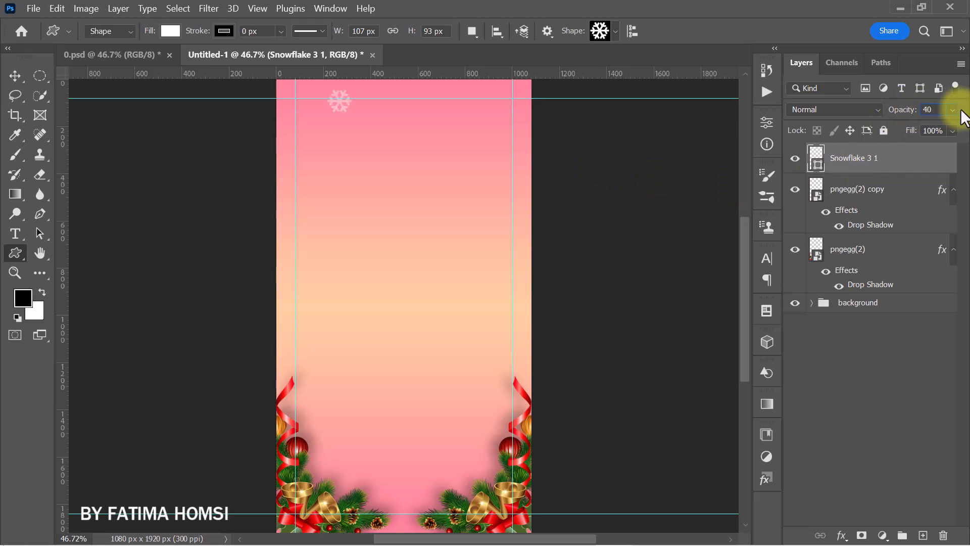
text(40)
key(Return)
key(ctrl+t)
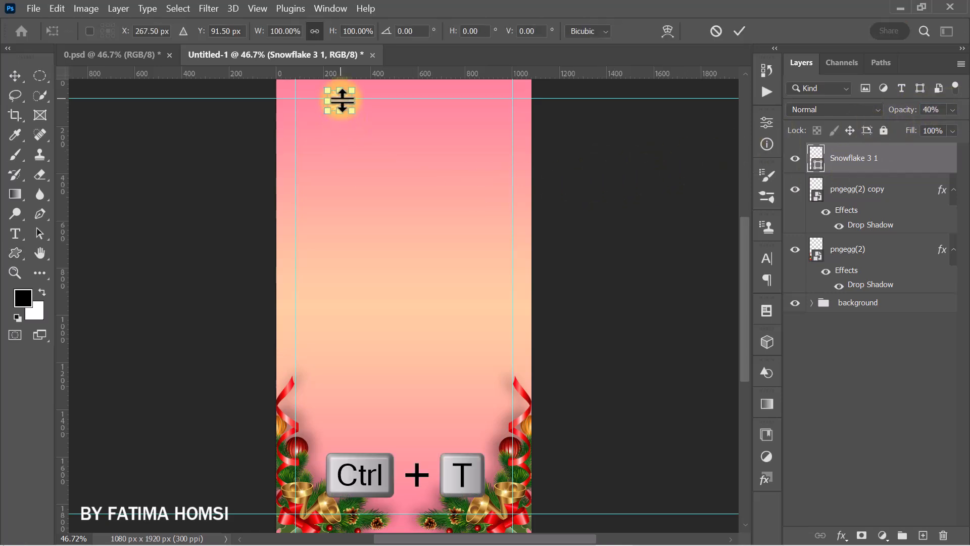
drag(342, 99, 331, 86)
click(740, 32)
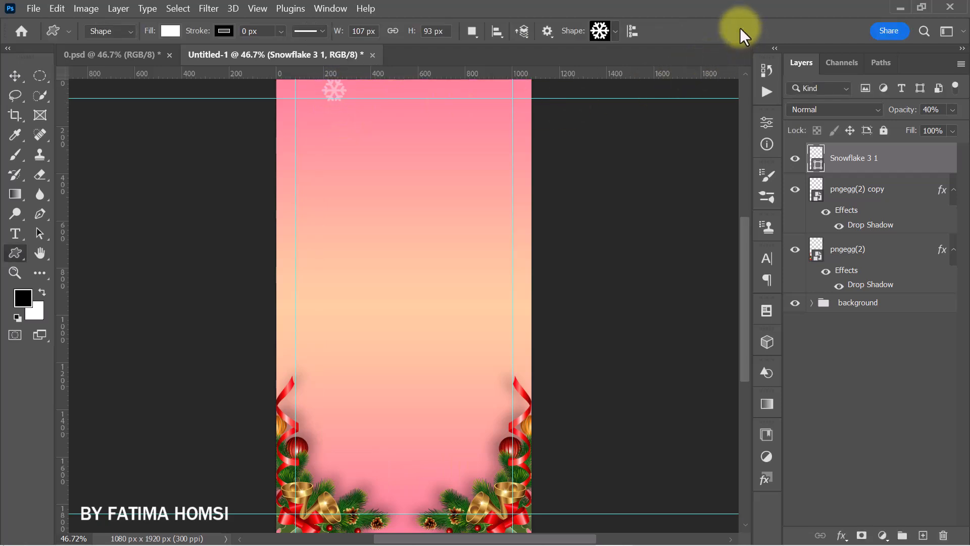
- Duplicate the snowflake, scale the copy to about 73%, and place it in the canvas's upper-right area at about X 832, Y 93 px
key(ctrl+j)
key(ctrl+t)
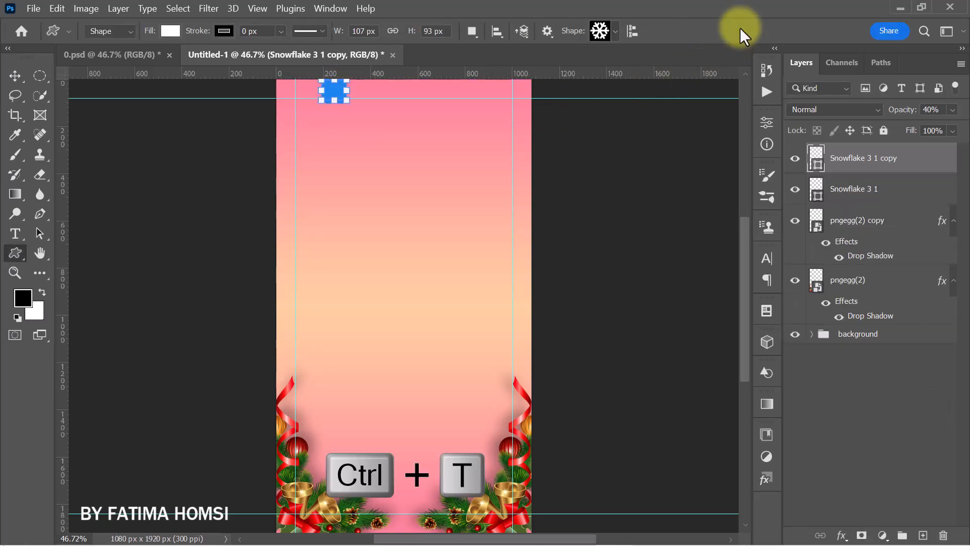
drag(332, 90, 472, 101)
click(737, 31)
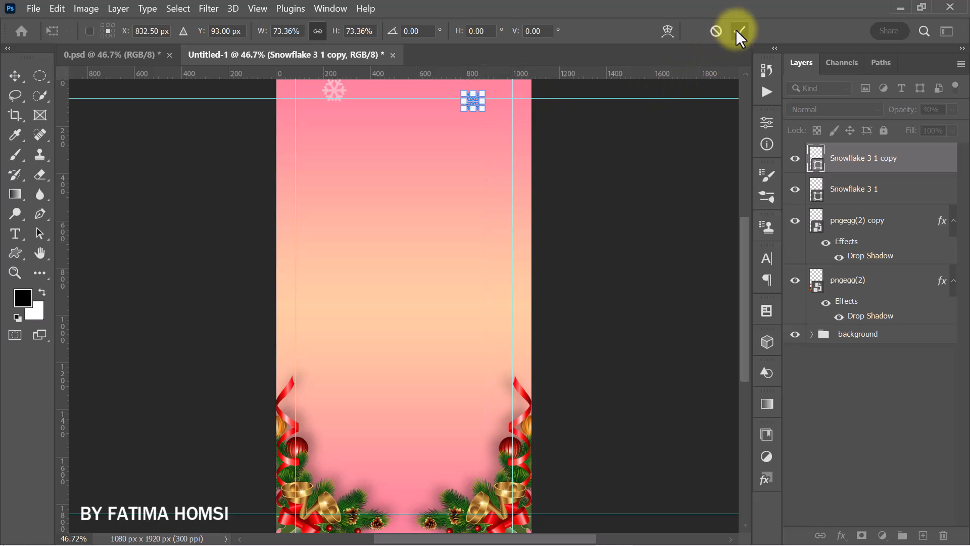
- Duplicate the small snowflake and place the copy by the canvas's right edge at about X 1000, Y 768 px
key(ctrl+j)
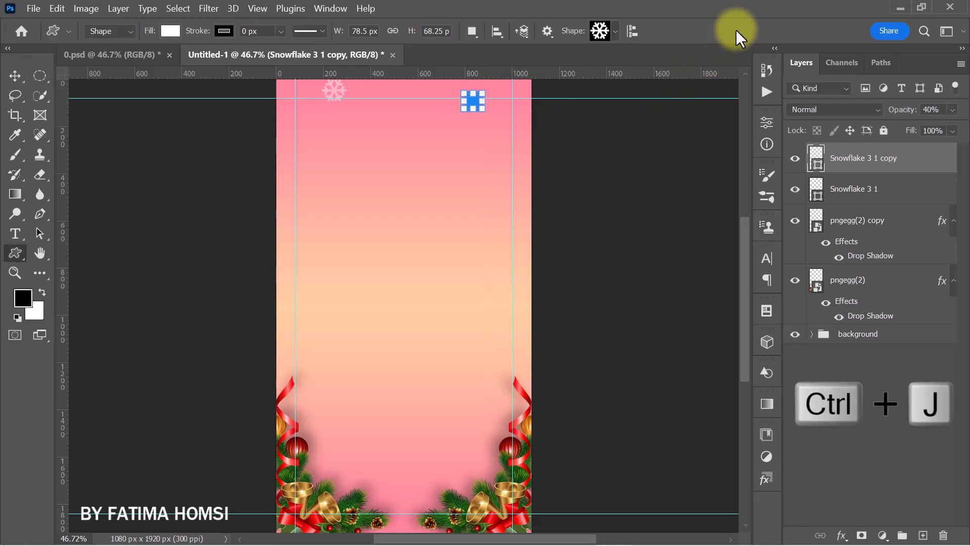
key(ctrl+t)
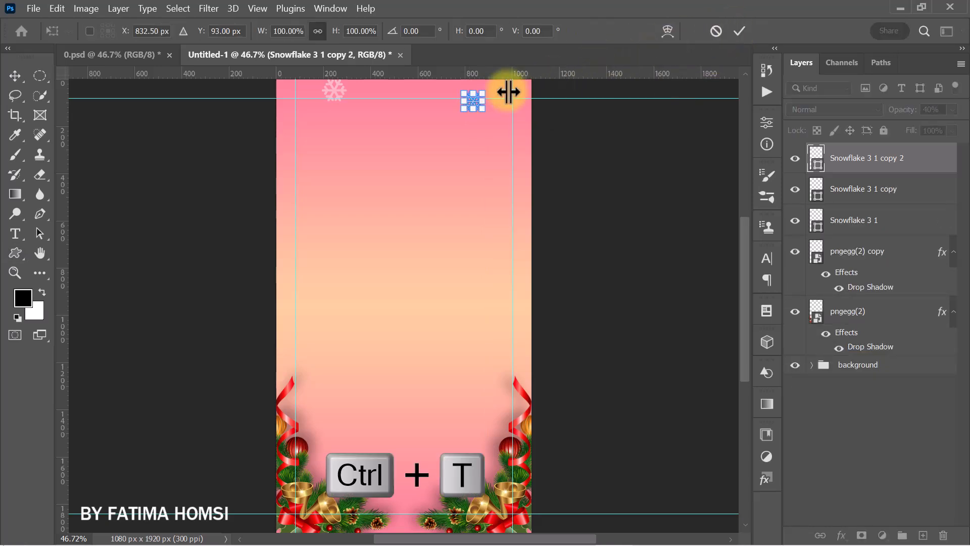
scroll(473, 100, up, 2)
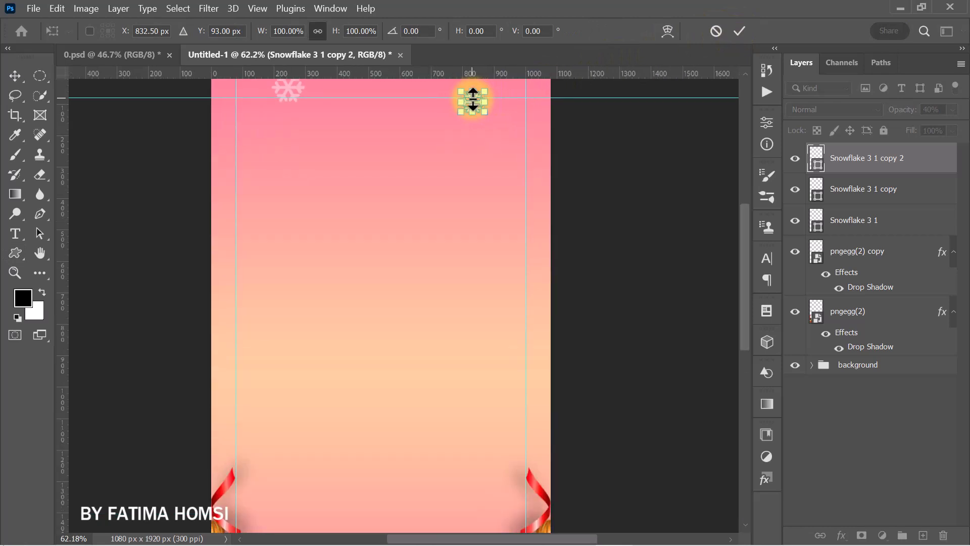
drag(473, 98, 528, 311)
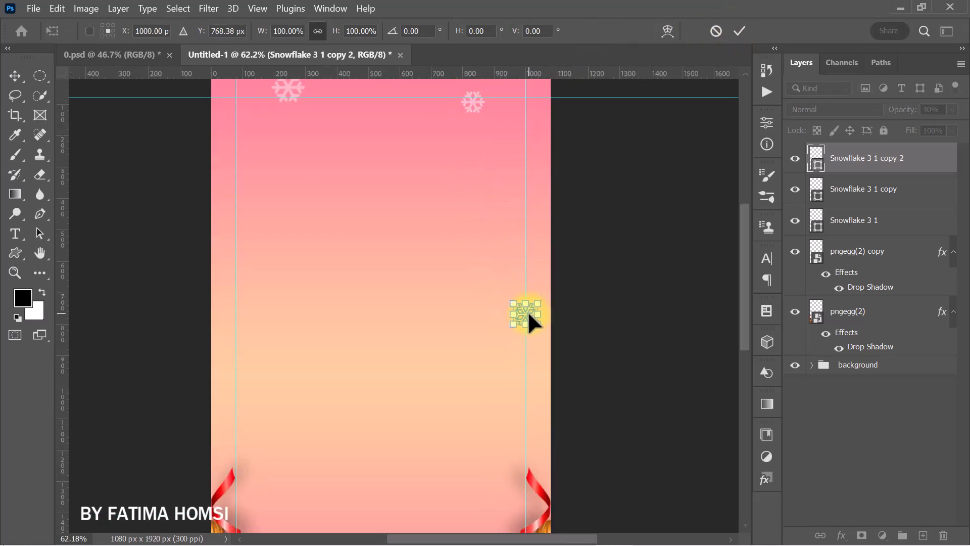
click(739, 30)
key(ctrl+0)
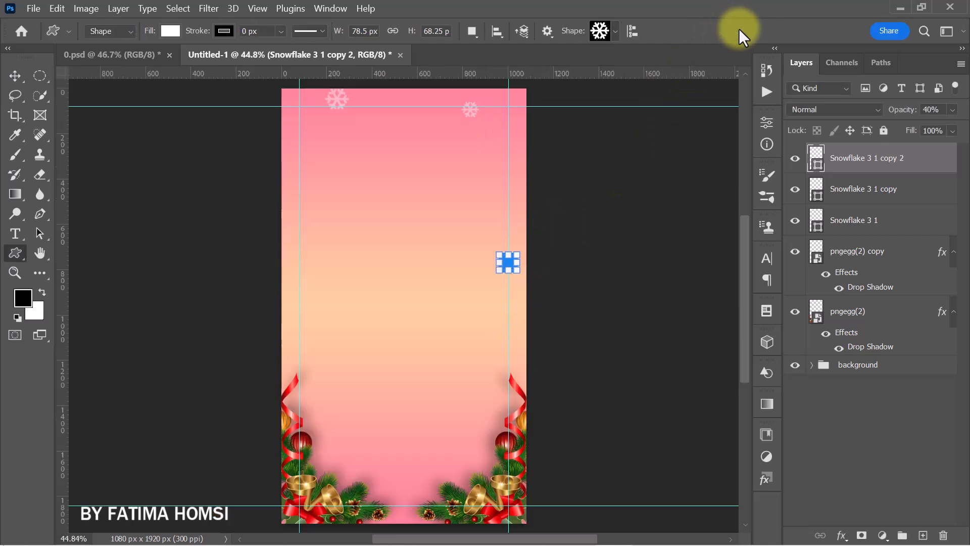
- Duplicate the right-edge snowflake, scale the copy to about 172%, and place it above the left decoration at about X 124, Y 1152 px
key(ctrl+j)
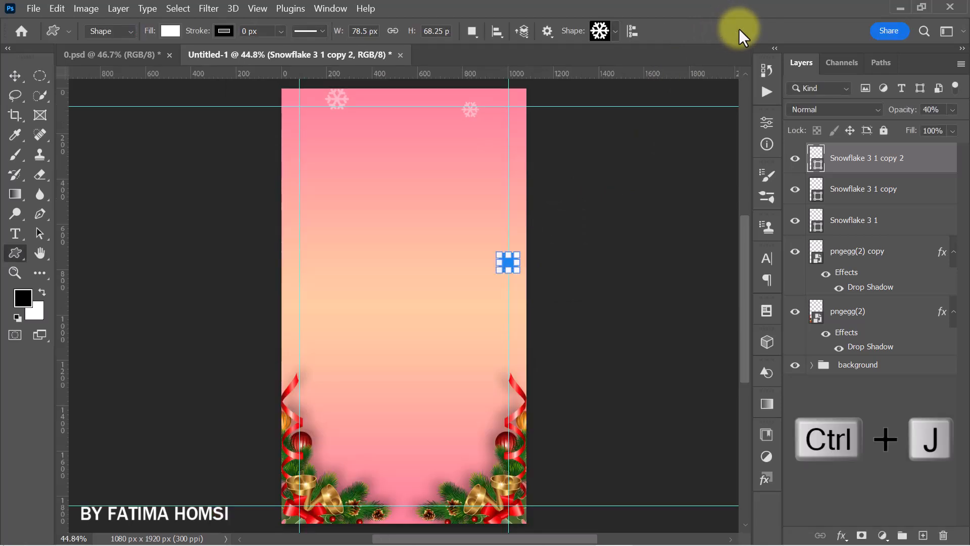
key(ctrl+j)
click(15, 76)
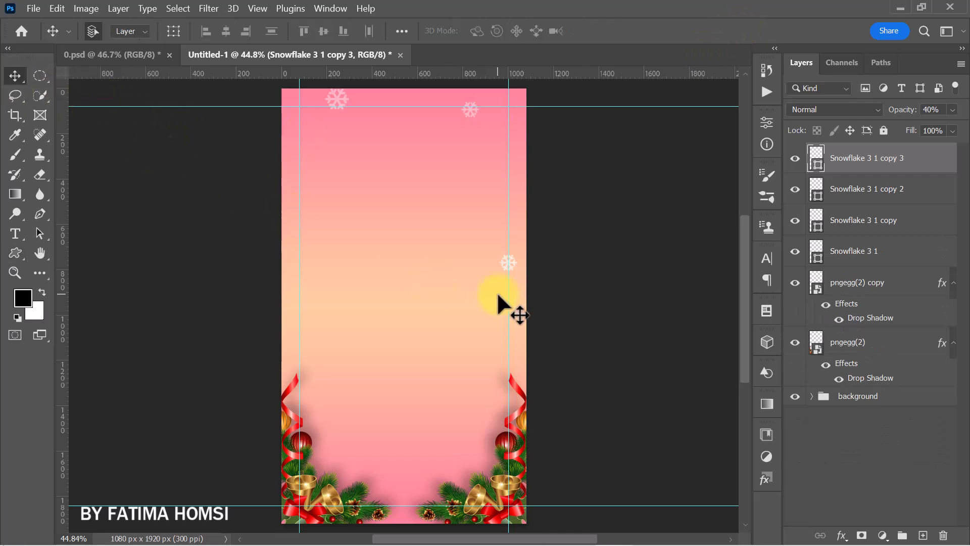
drag(503, 271, 313, 346)
key(ctrl+t)
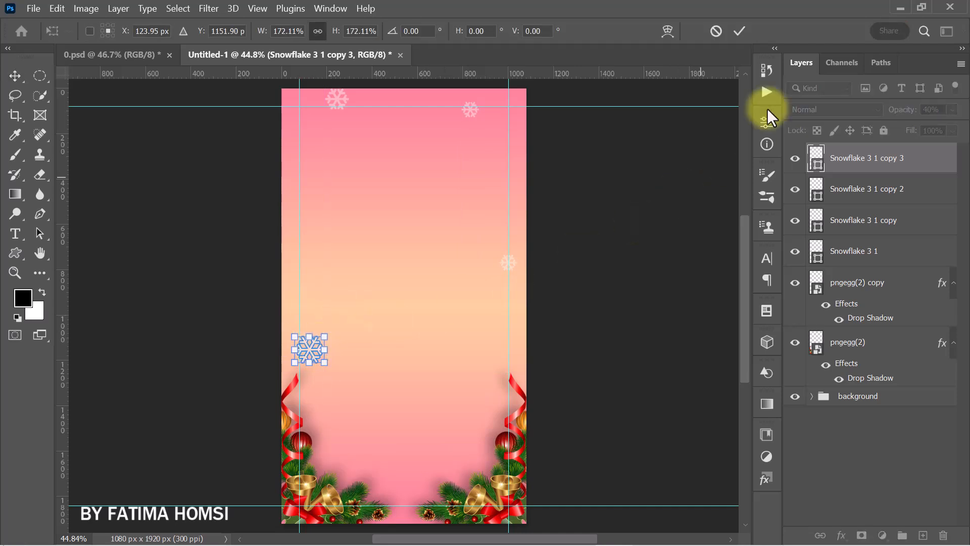
click(739, 30)
- Duplicate the large left snowflake and place the copy beside the right decoration at about X 832, Y 1598 px
key(ctrl+j)
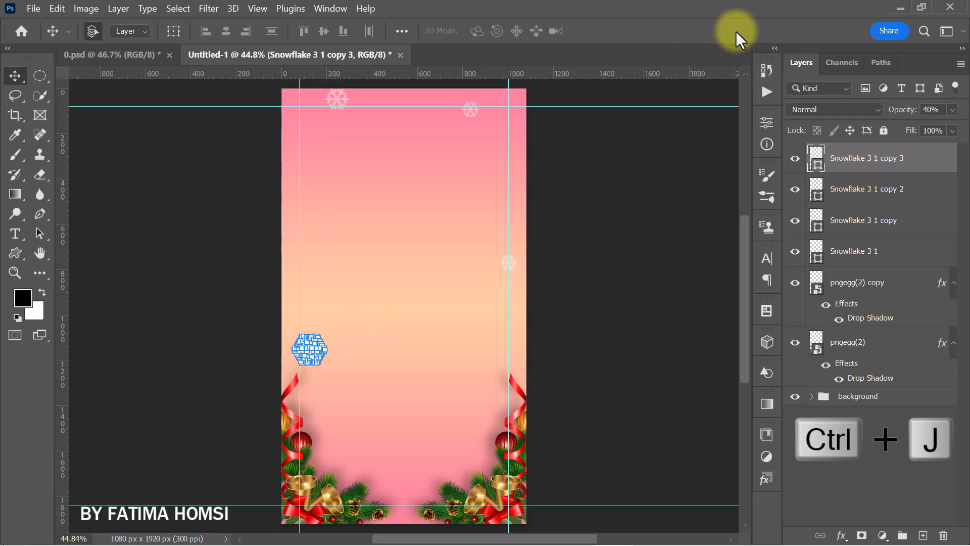
key(ctrl+t)
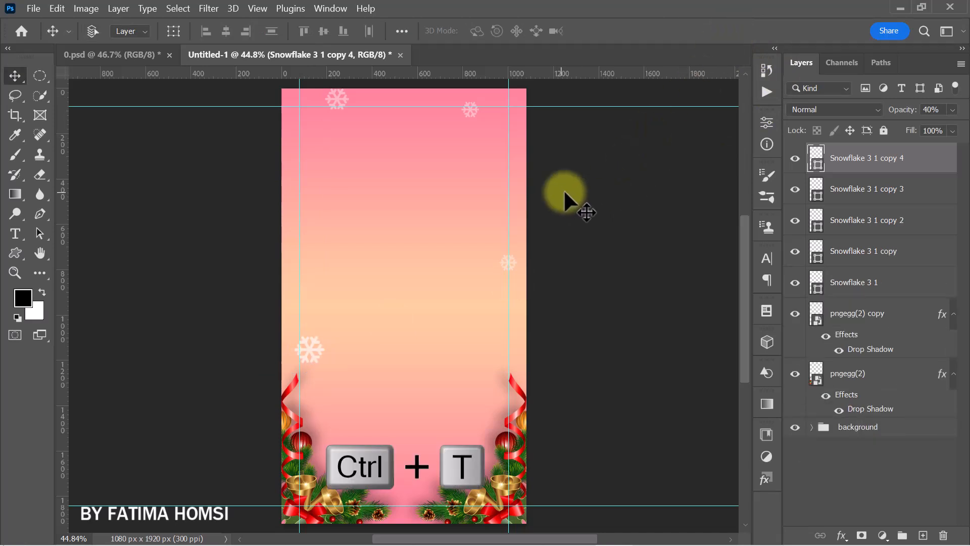
drag(308, 347, 471, 443)
click(738, 28)
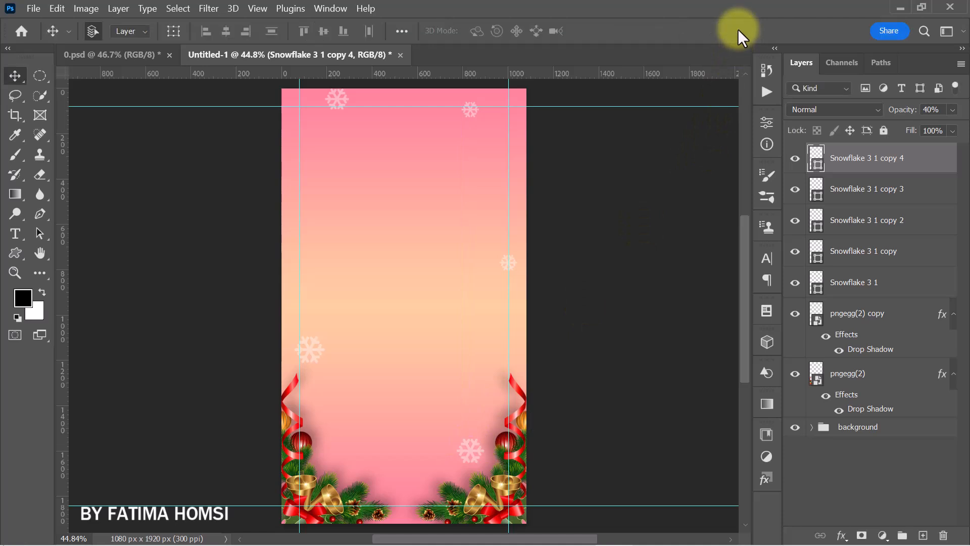
- Duplicate the snowflake beside the right decoration and place the copy in the canvas's upper-left area at about X 298, Y 412 px
key(ctrl+j)
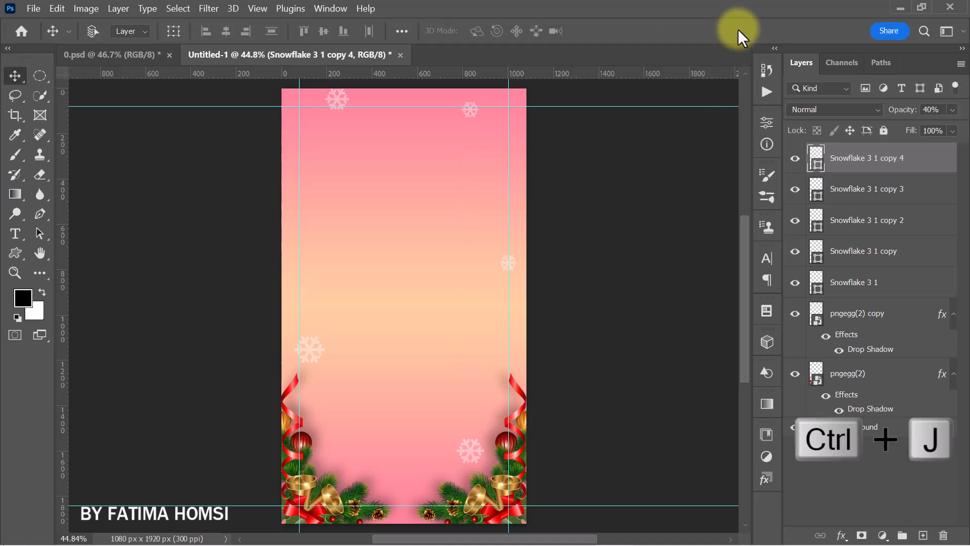
key(ctrl+j)
key(ctrl+t)
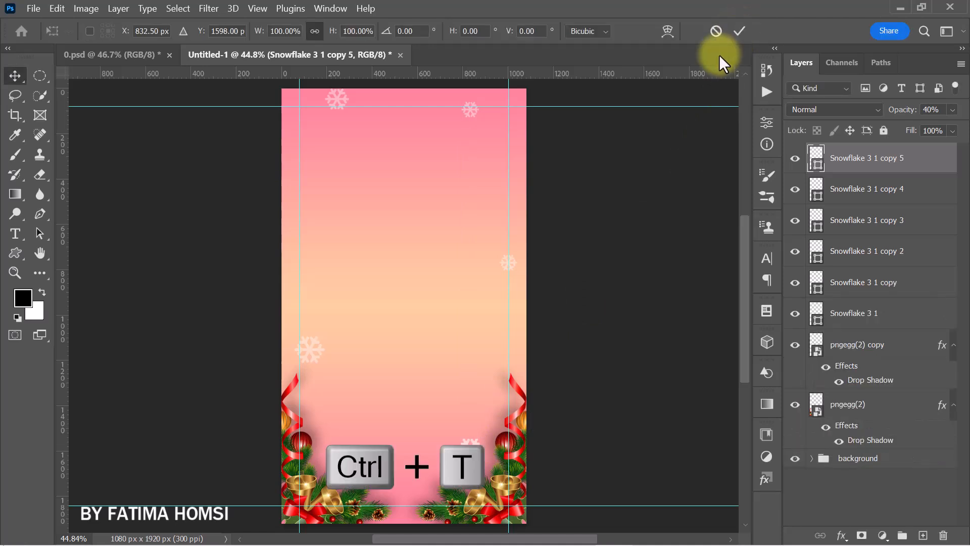
drag(464, 447, 344, 179)
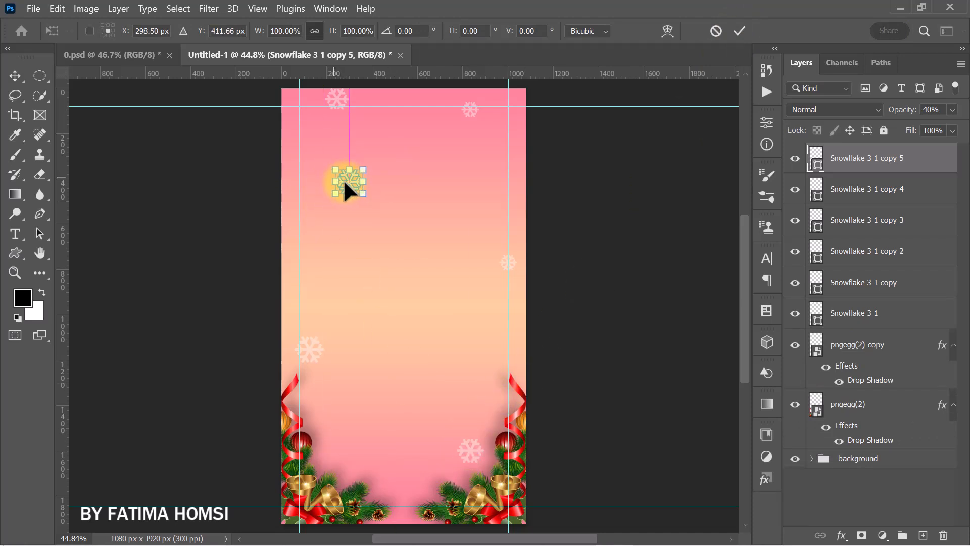
click(736, 29)
- Duplicate the upper-left snowflake, scale the copy to about 83%, and place it near the right guide at about X 910, Y 314 px
key(ctrl+j)
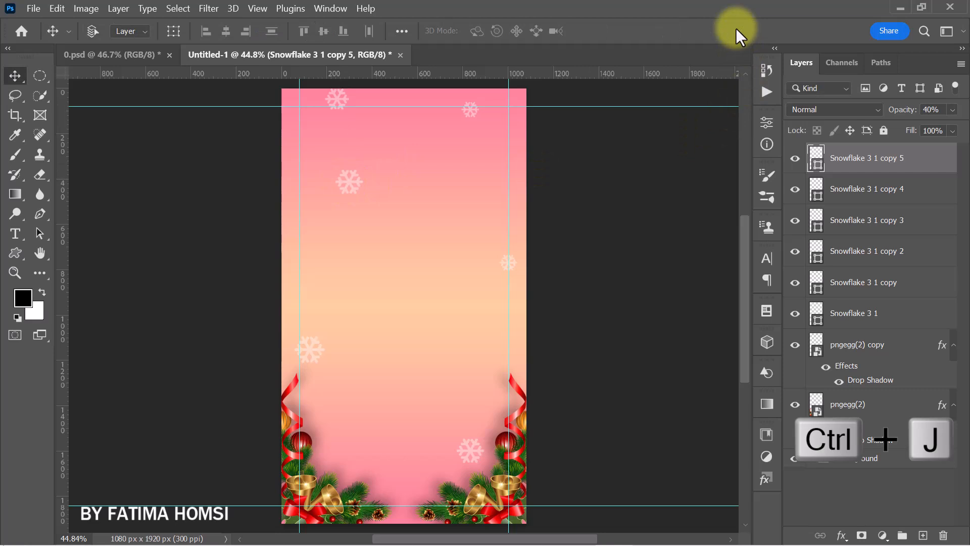
key(ctrl+t)
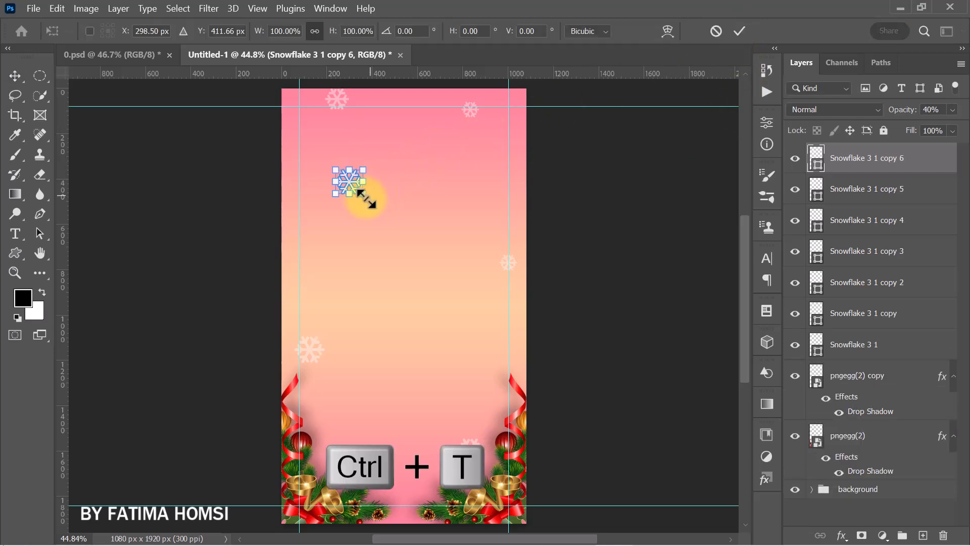
drag(359, 200, 484, 155)
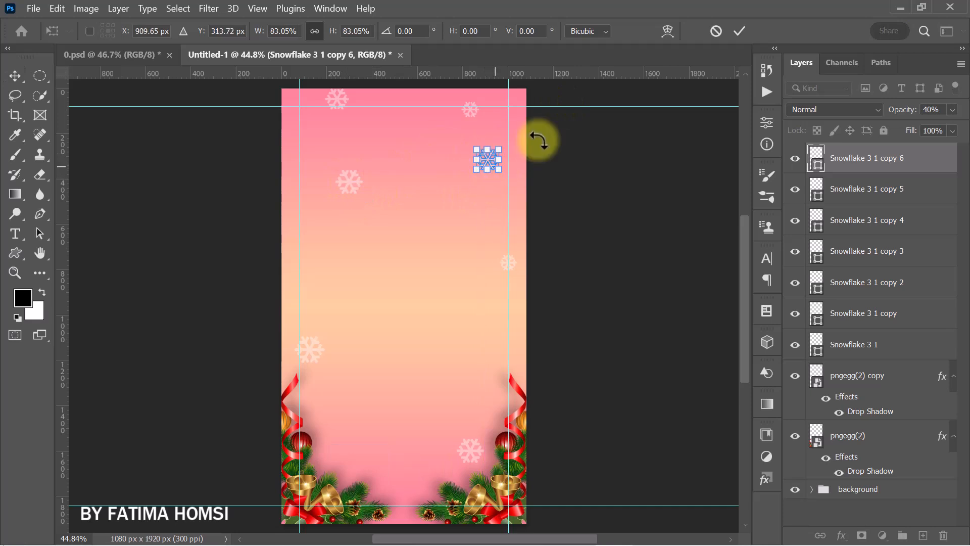
click(738, 30)
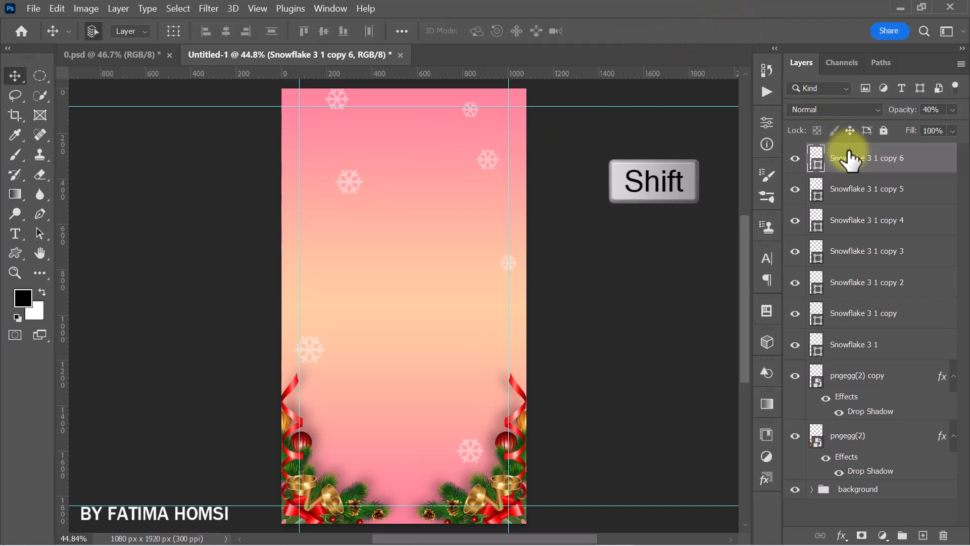
- Set the opacity of all seven snowflake layers to 30%
shift+click(898, 350)
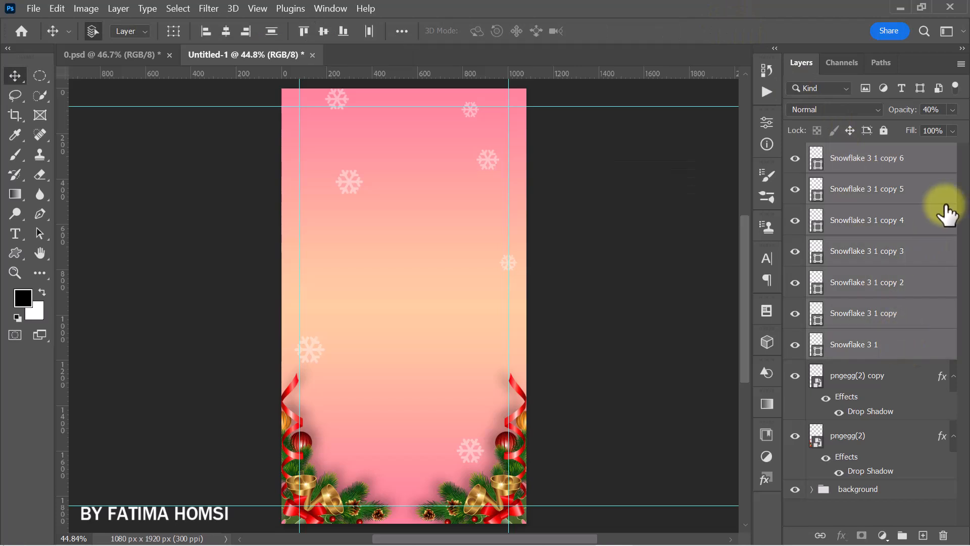
click(944, 109)
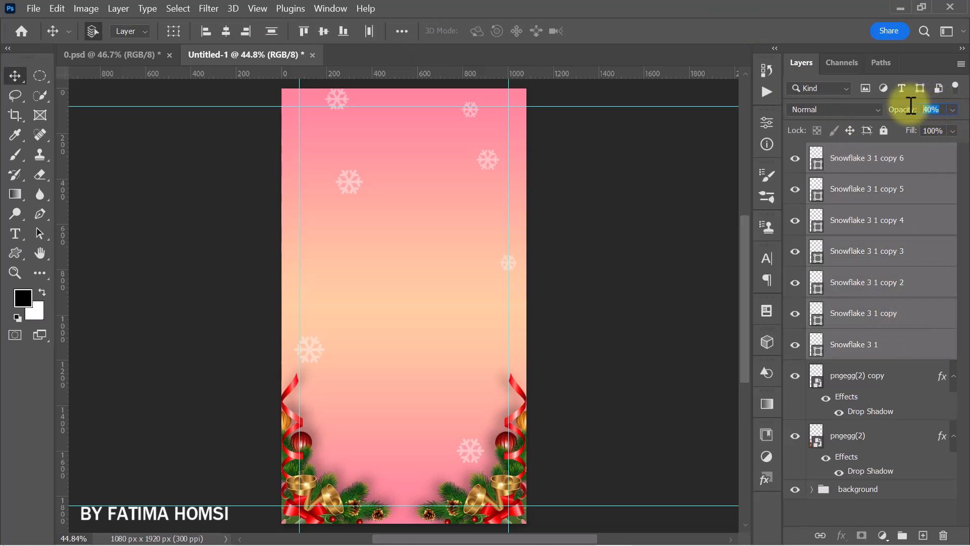
text(30)
key(Return)
- Group the snowflake layers with both corner decoration layers and name the group "design"
ctrl+click(892, 377)
ctrl+click(895, 436)
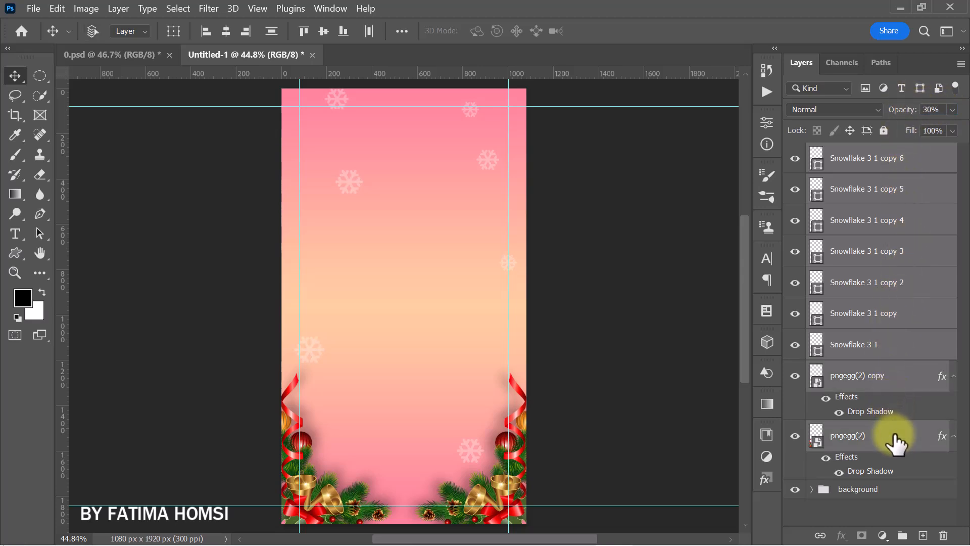
key(ctrl+g)
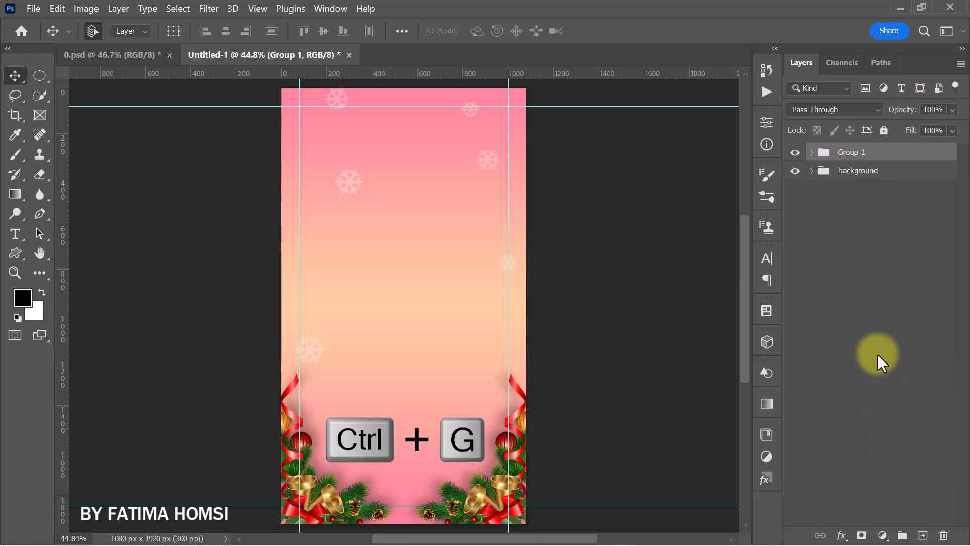
double_click(850, 152)
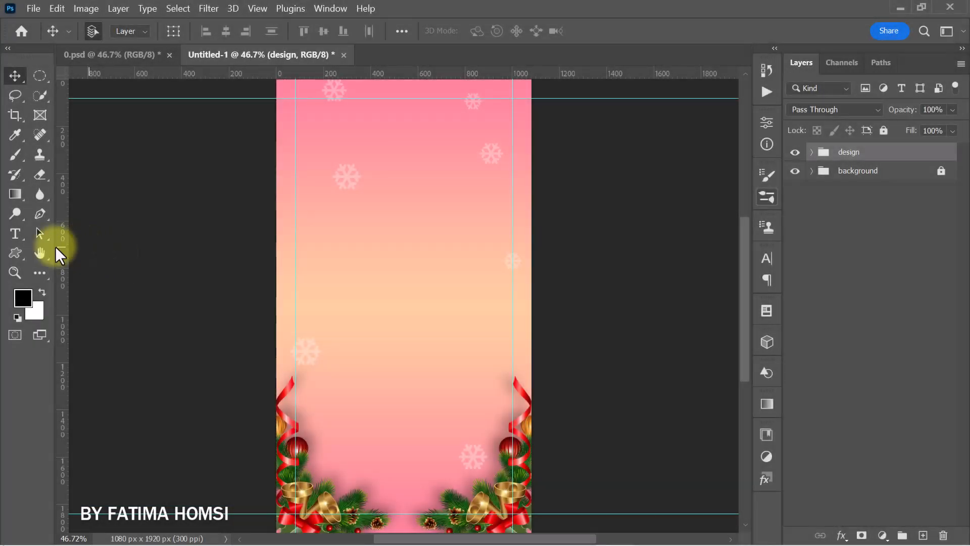
- Add white two-line text "LOGO HERE" in Montserrat Bold at 16 pt on the canvas
click(14, 234)
click(379, 232)
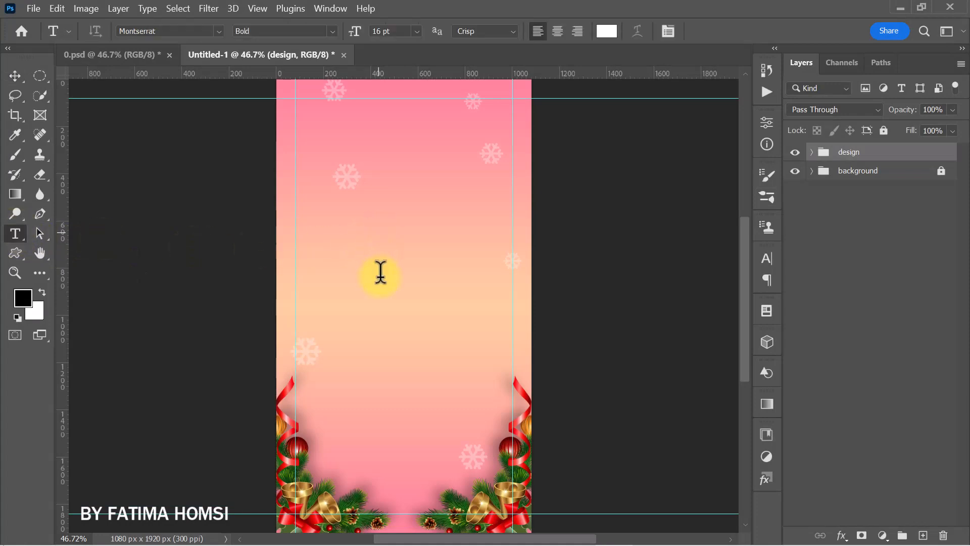
text(LOGO)
key(Return)
text(HERE)
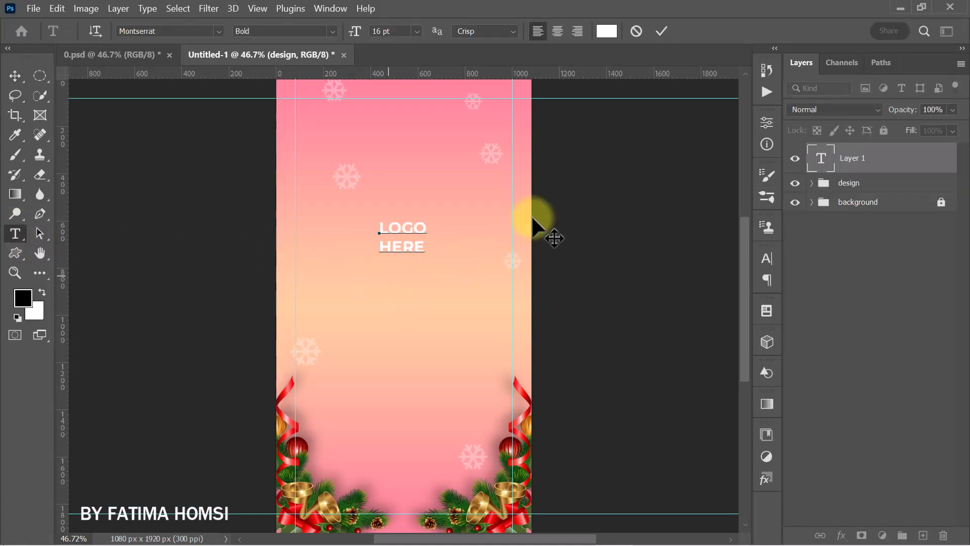
click(660, 31)
click(333, 30)
click(317, 202)
- Scale the "LOGO HERE" text to about 57% and place it below the top guide at about X 598, Y 137 px
key(ctrl+t)
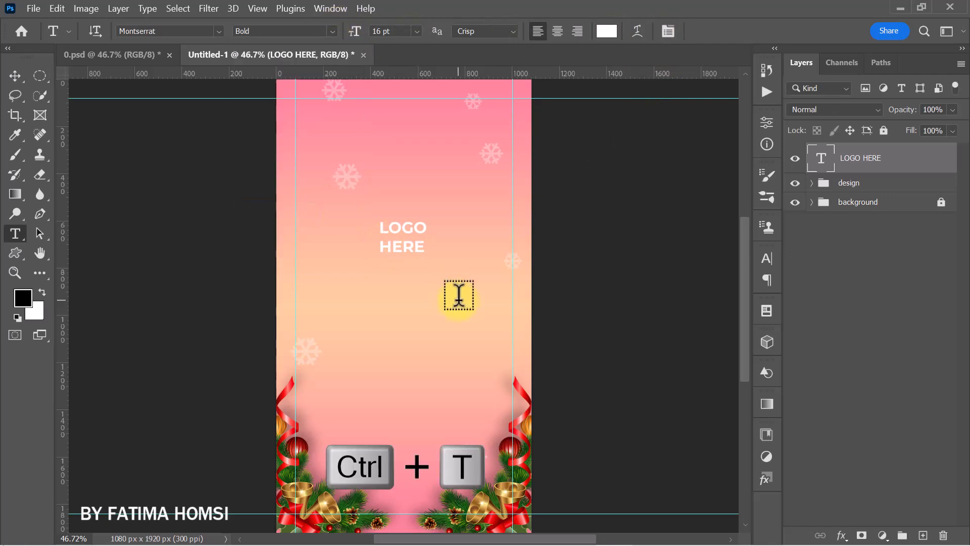
drag(426, 258, 413, 247)
drag(428, 178, 428, 111)
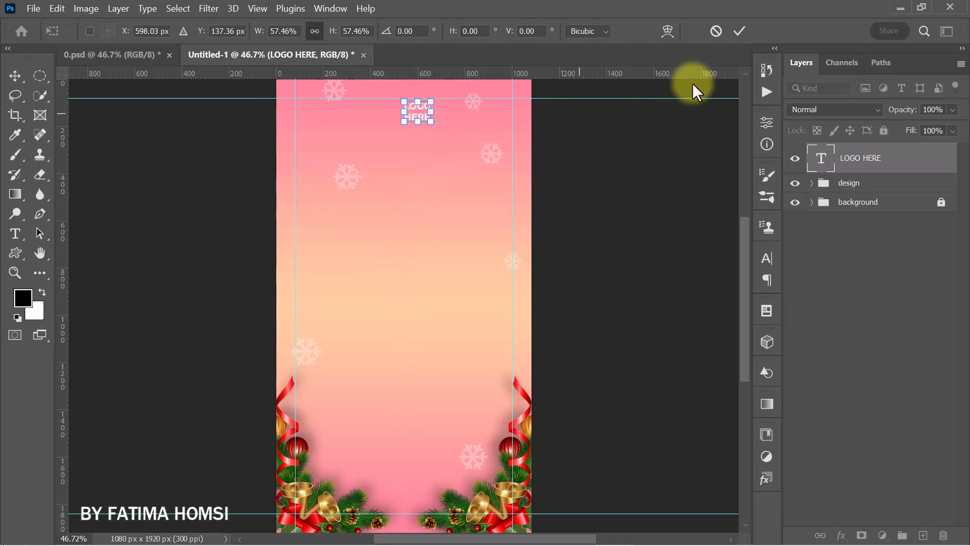
click(740, 30)
- Draw a white birthday cake custom shape about 79 x 95 px and place it immediately left of the "LOGO HERE" text
drag(11, 253, 75, 321)
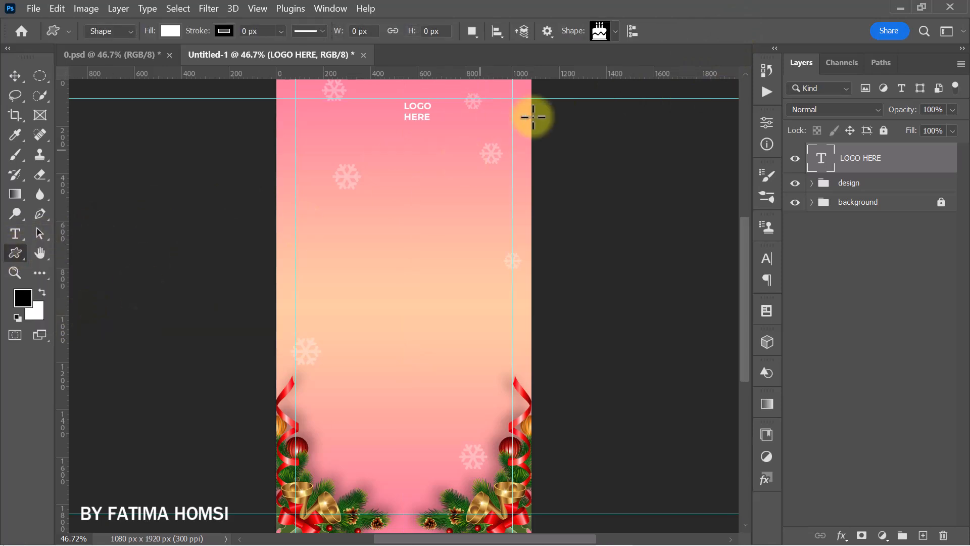
click(614, 31)
click(640, 204)
click(739, 13)
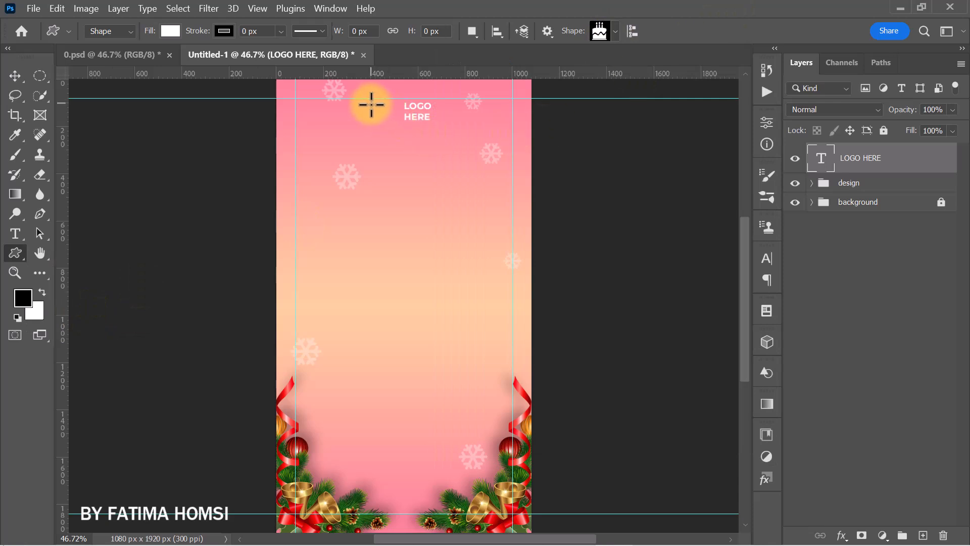
drag(370, 109, 388, 132)
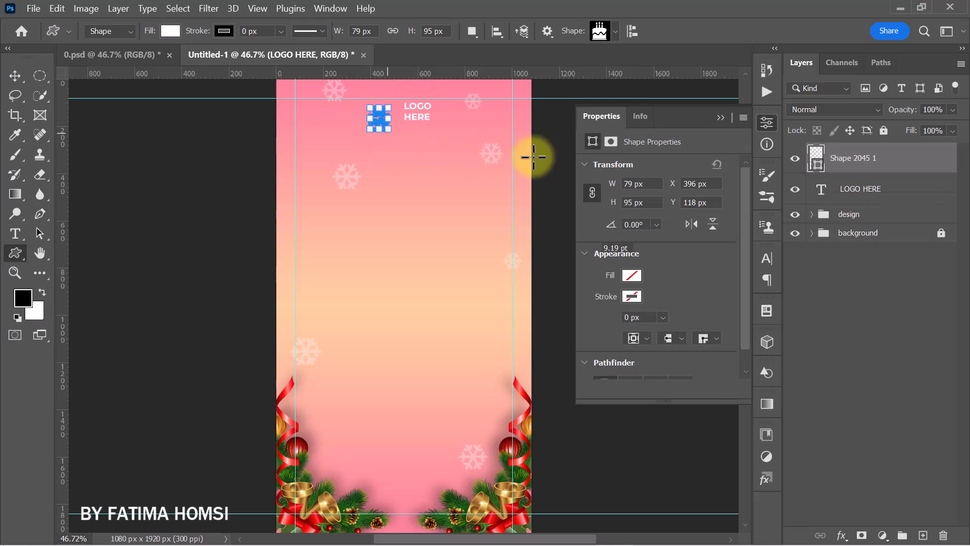
click(720, 118)
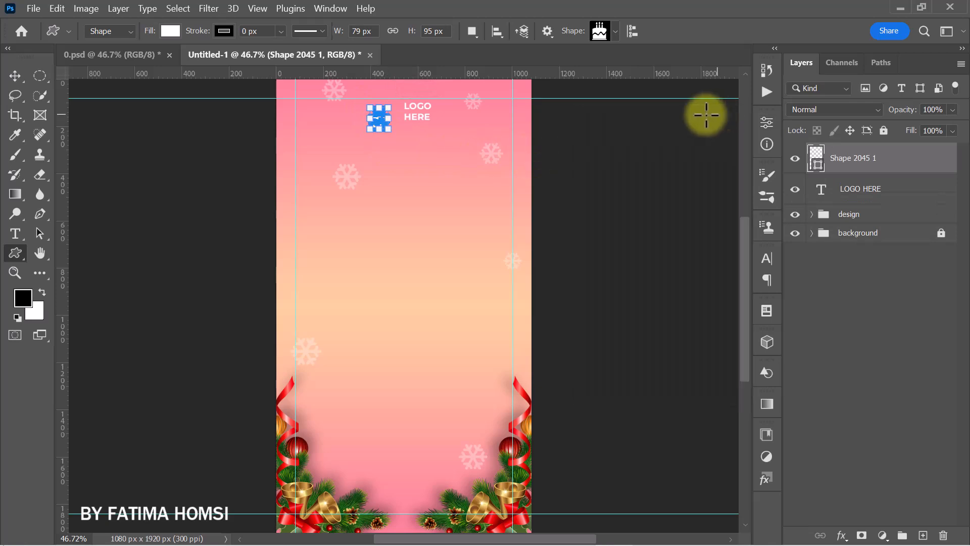
click(14, 76)
drag(379, 125, 392, 113)
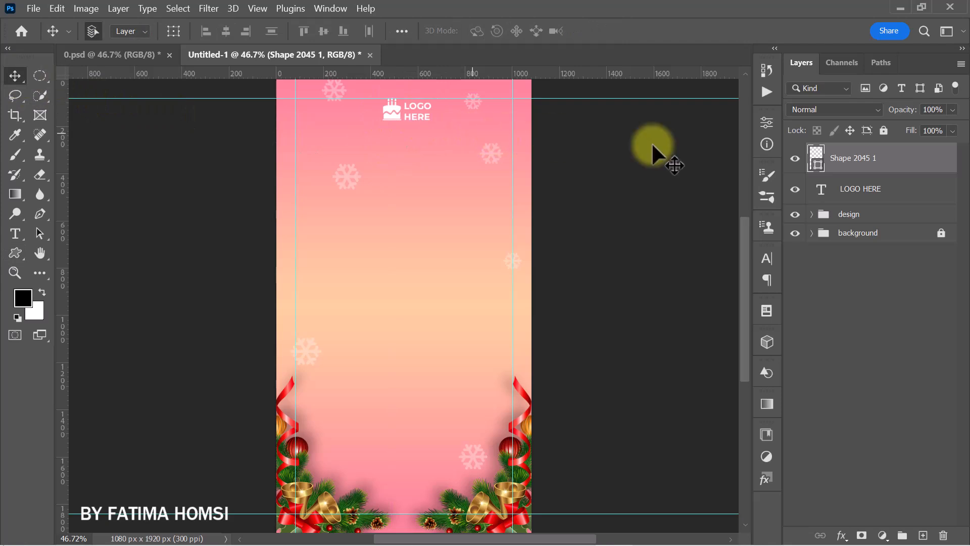
- Group the cake shape with the "LOGO HERE" text and name the group "LOGO"
ctrl+click(896, 192)
key(ctrl+g)
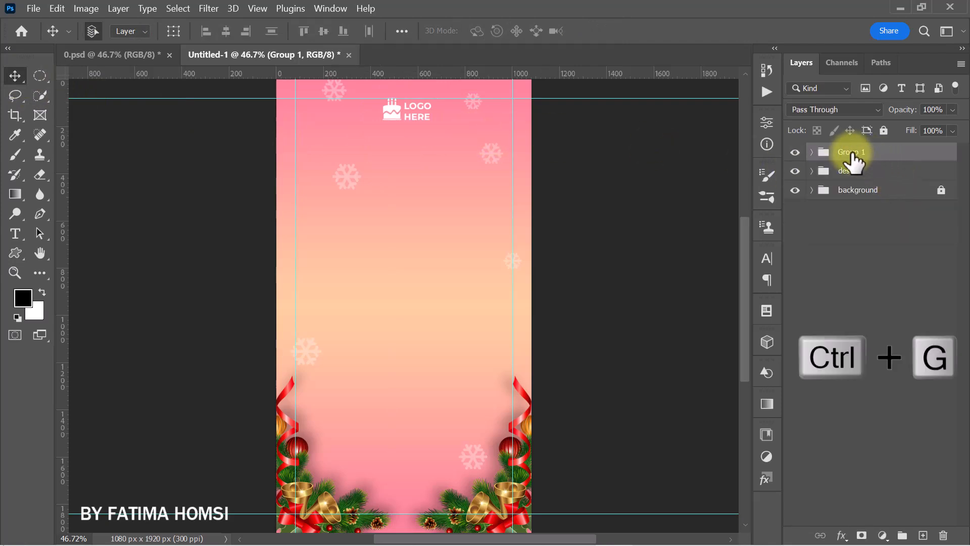
double_click(886, 153)
text(LO)
click(709, 153)
- Center the LOGO group horizontally just under the top guide, at about X 540, Y 127 px
key(ctrl+t)
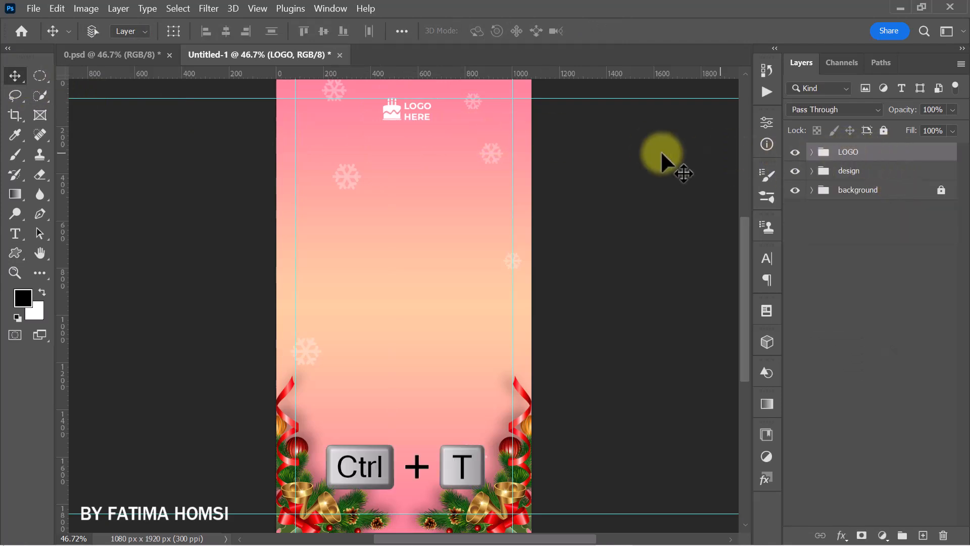
drag(412, 111, 407, 110)
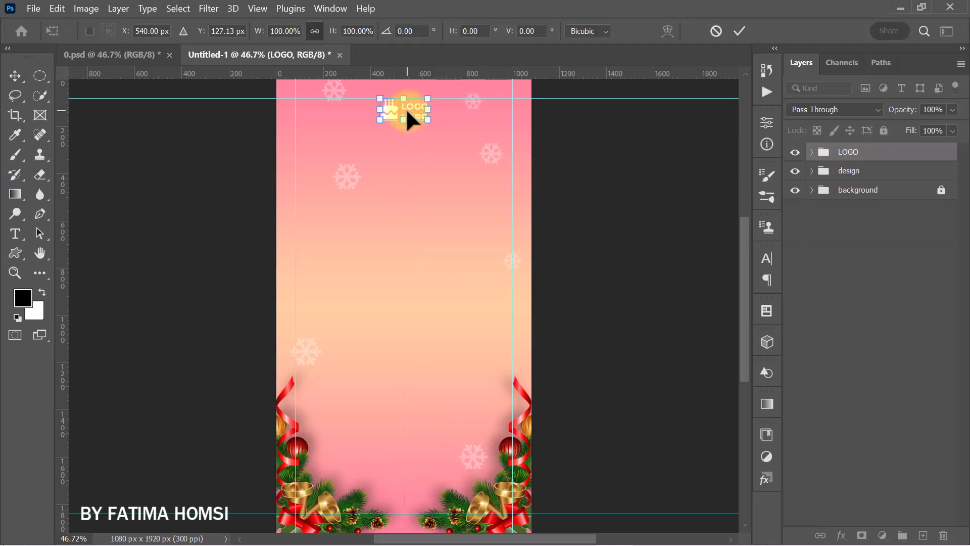
click(738, 31)
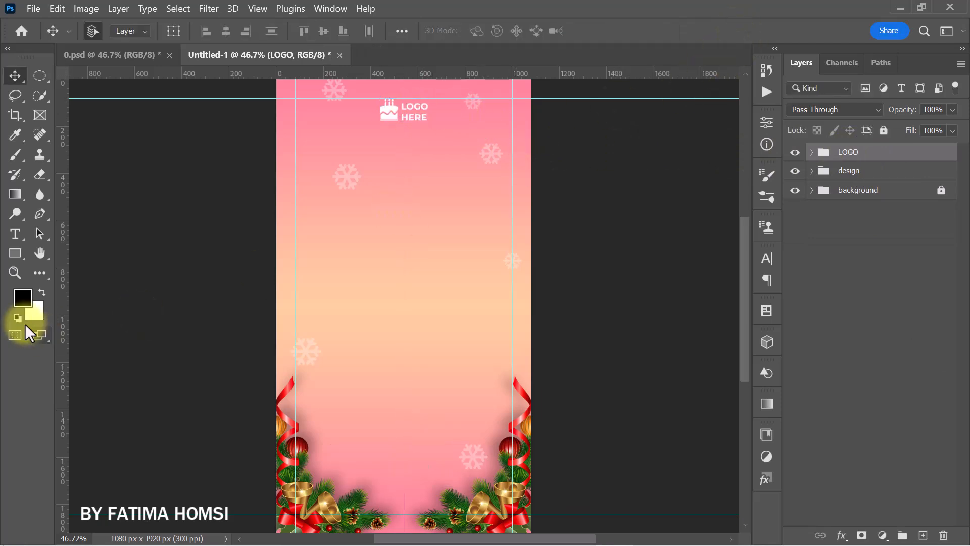
- Draw a white rectangle about 435 x 89 px between the corner decorations and round all its corners to 44.5 px
click(15, 253)
click(63, 249)
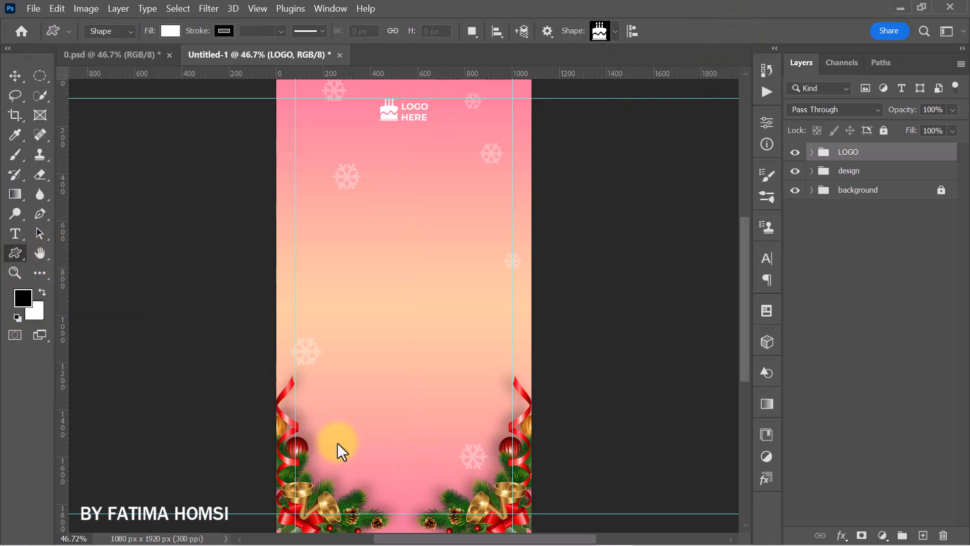
drag(355, 451, 458, 473)
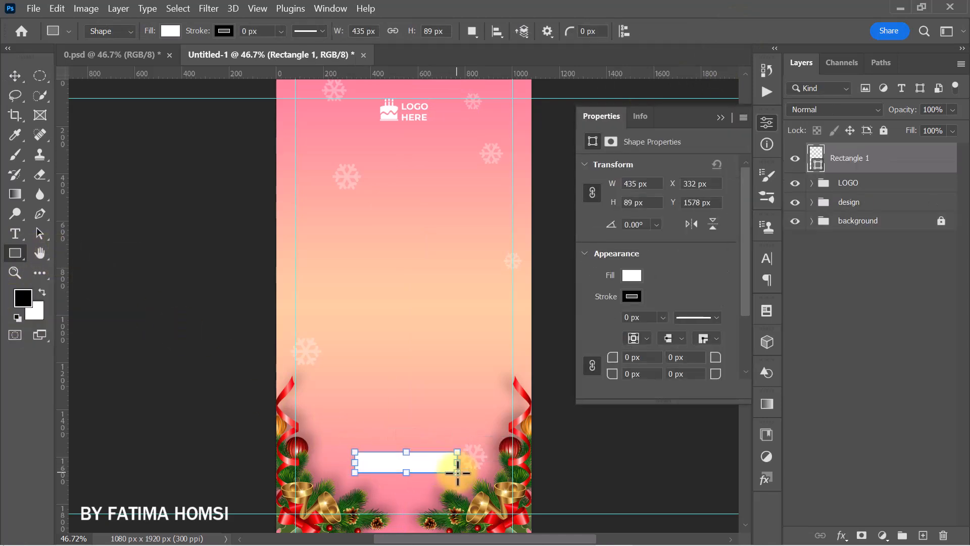
drag(610, 364, 673, 368)
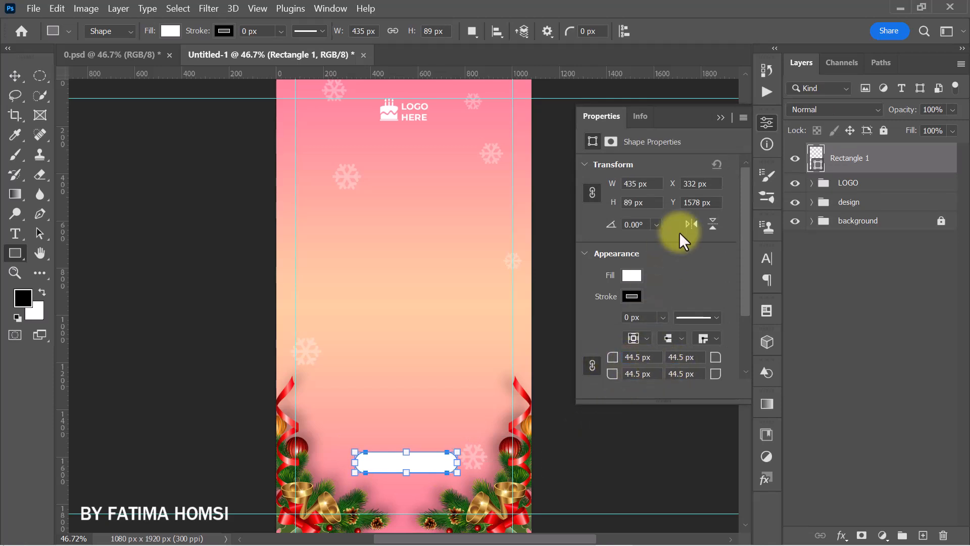
click(720, 117)
- Center the rounded white rectangle horizontally between the corner decorations, at about X 540, Y 1607 px
key(ctrl+t)
drag(417, 451, 414, 457)
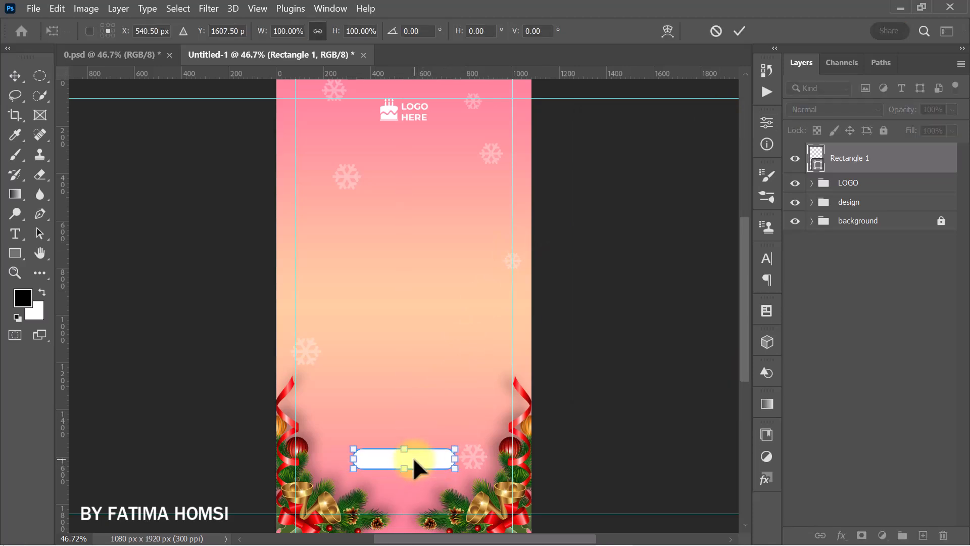
click(738, 29)
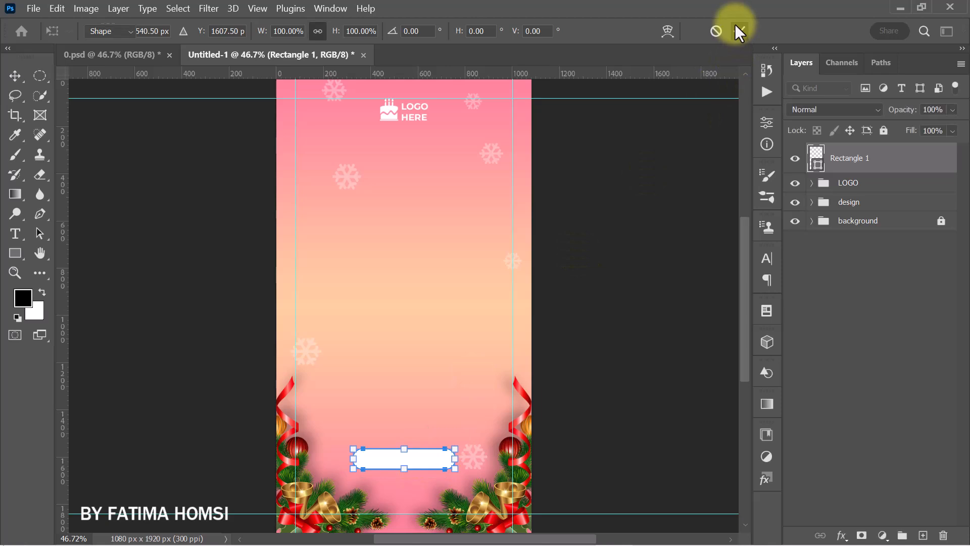
- Add pink text "order now" in Montserrat ExtraBold at 16 pt in the middle of the canvas
click(15, 234)
click(386, 305)
key(BackSpace)
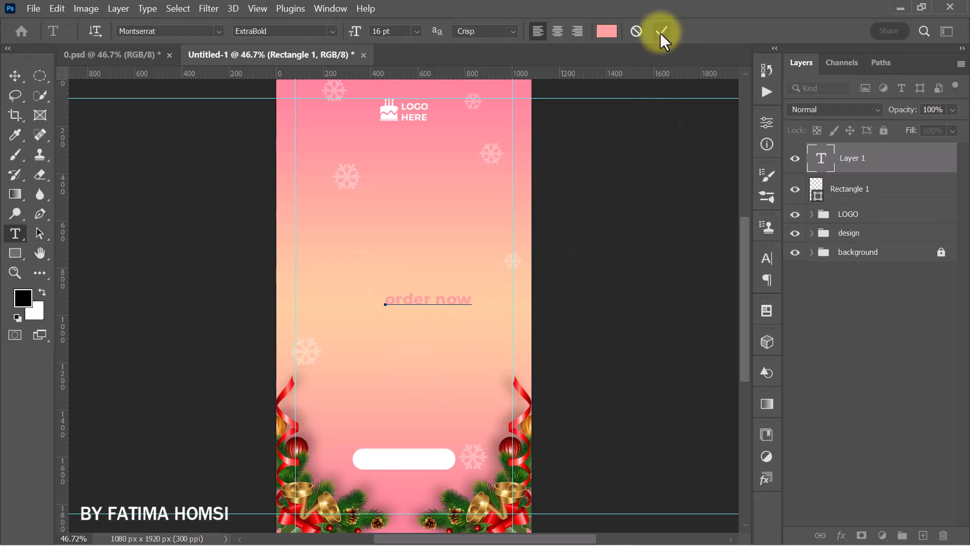
click(662, 31)
- Apply the All Caps type option to the "order now" text
click(764, 143)
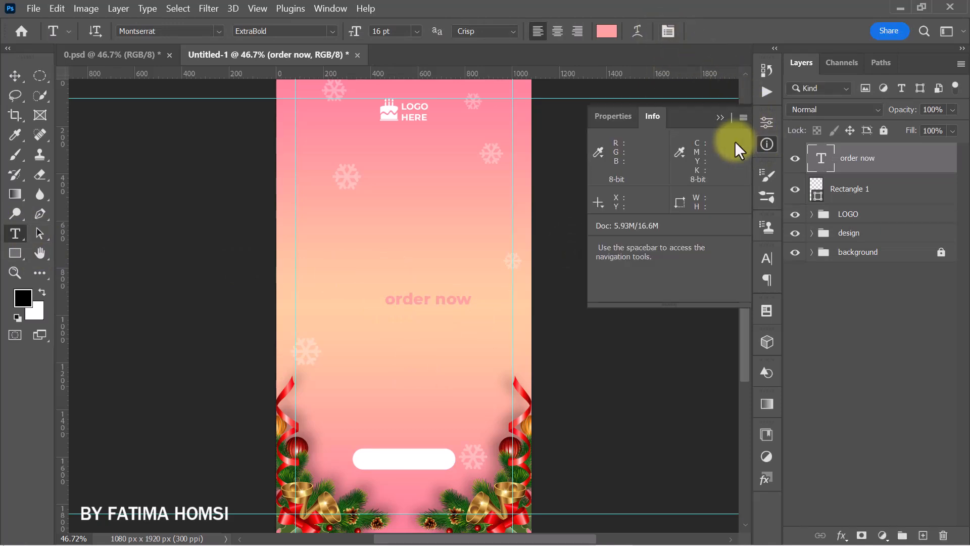
click(620, 117)
scroll(613, 352, down, 3)
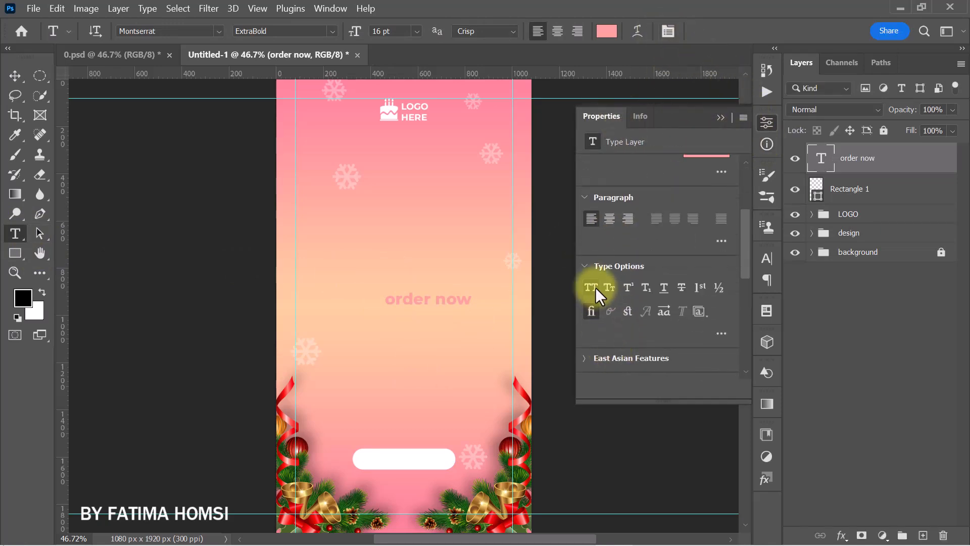
click(591, 287)
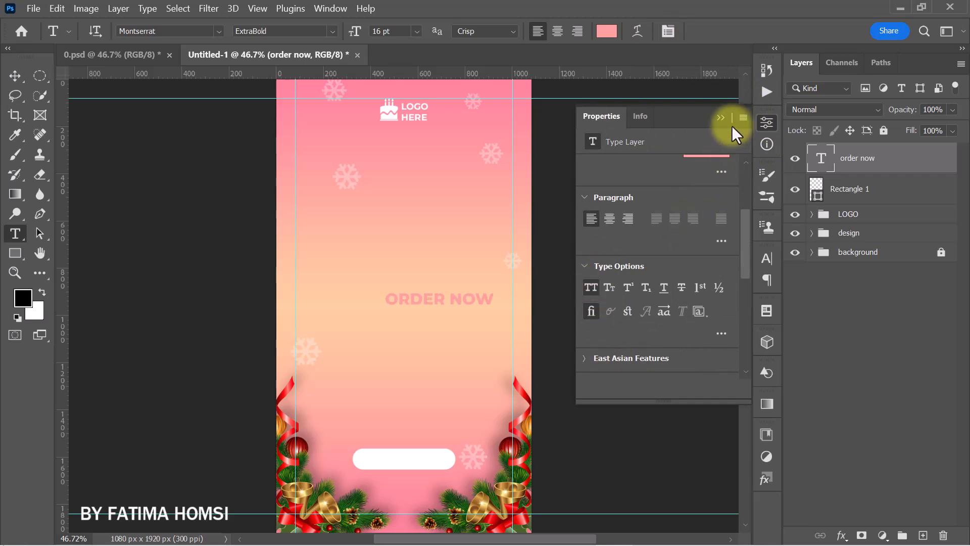
- Scale the pink "ORDER NOW" text to about 80.6% and center it on the white rounded rectangle, at about X 540, Y 1607 px
click(721, 118)
click(607, 31)
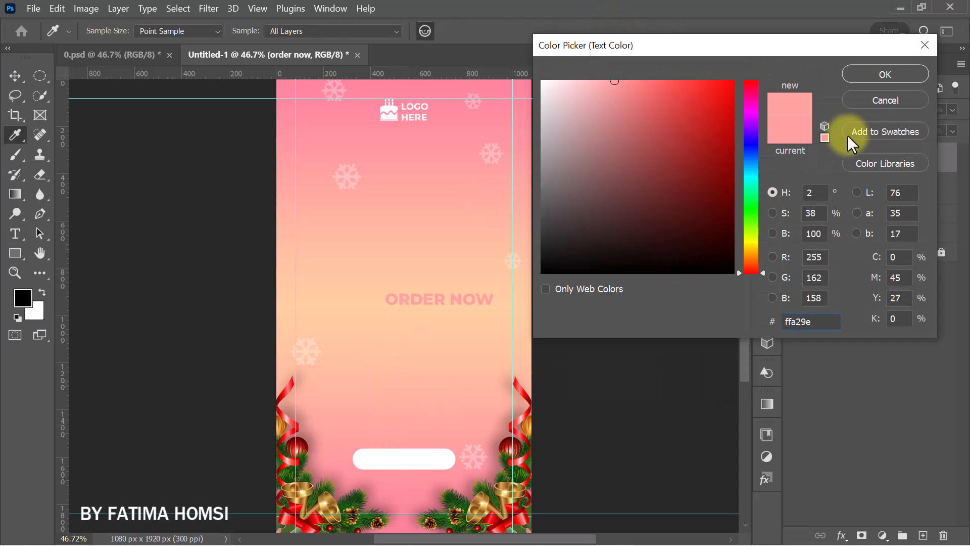
key(Return)
key(ctrl+t)
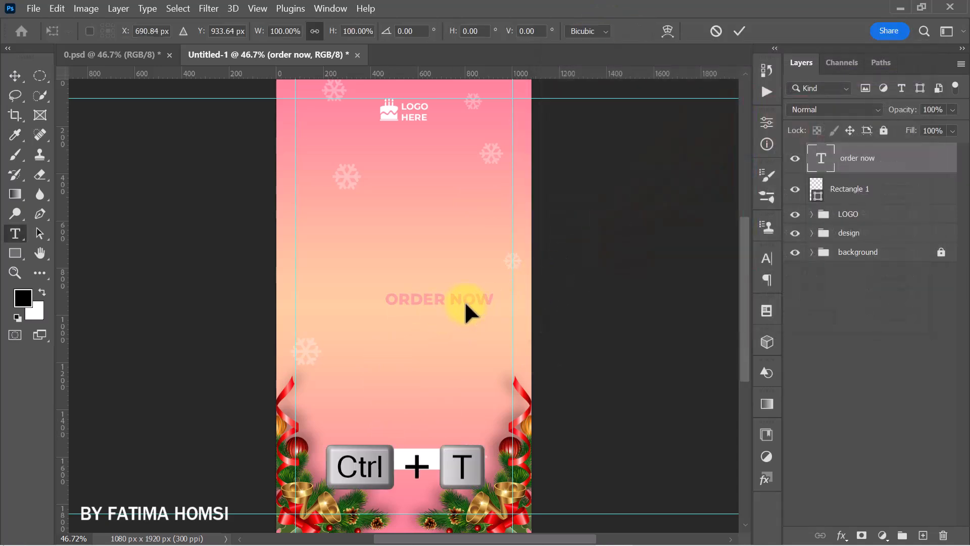
drag(499, 286, 429, 457)
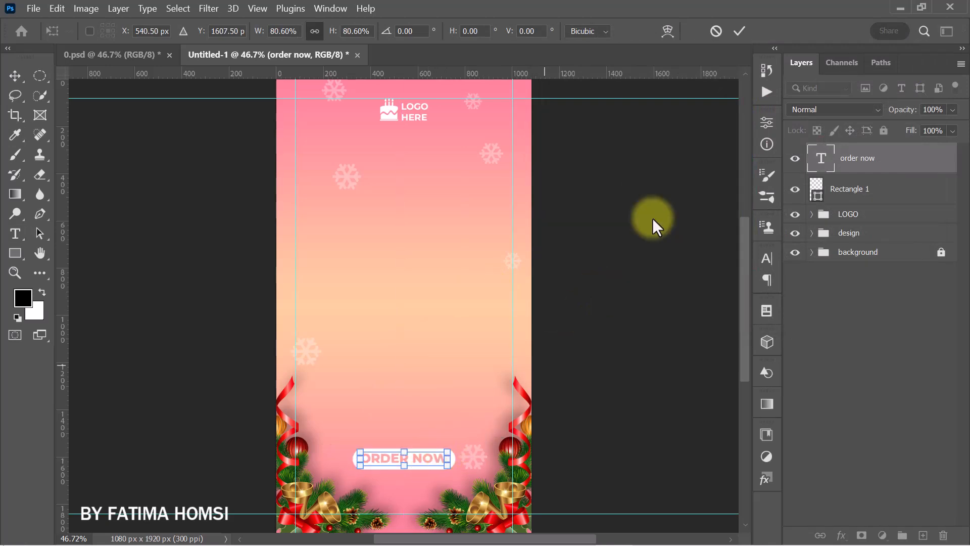
click(738, 32)
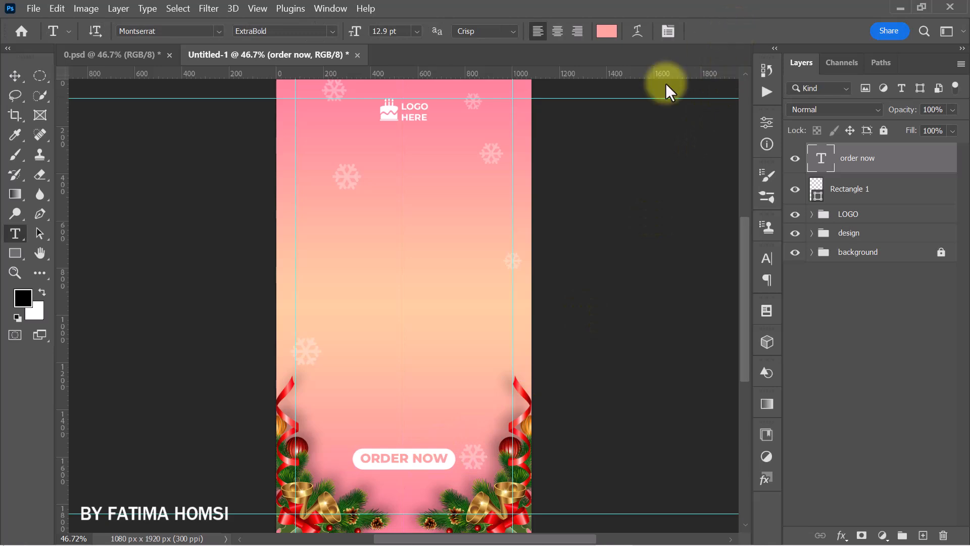
- Nudge the "ORDER NOW" text down slightly and group it with the white rectangle as "order"
click(15, 81)
key(Down)
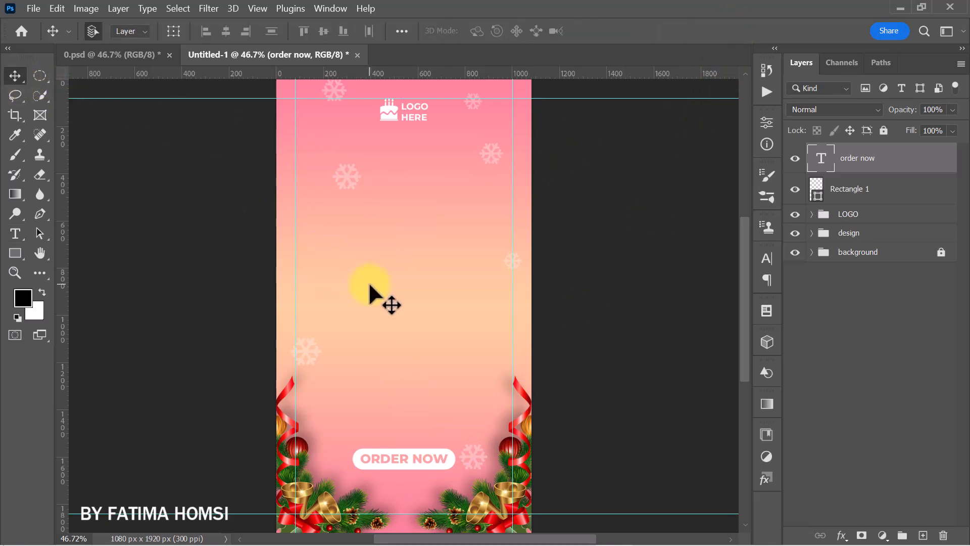
shift+click(880, 202)
key(ctrl+g)
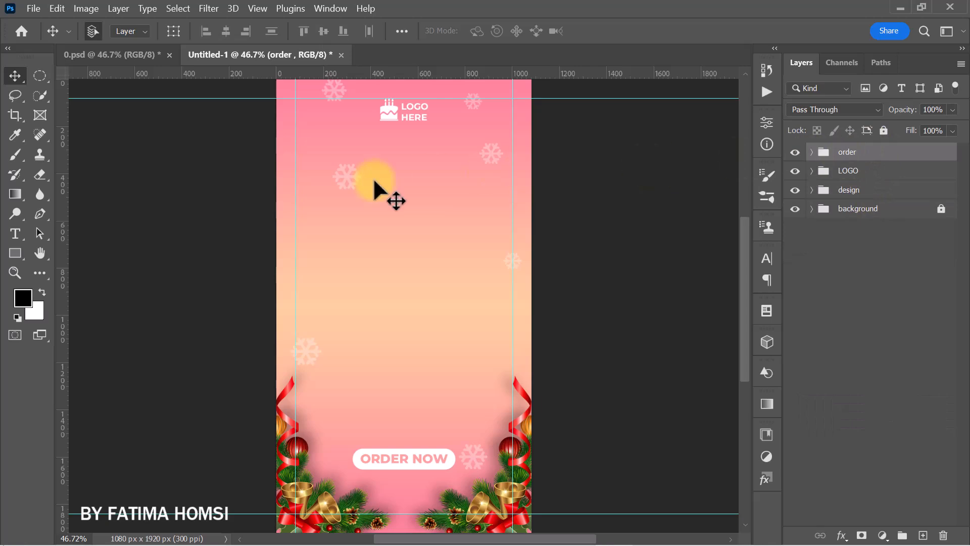
- Add white text "Swipe Up" in Montserrat ExtraBold at 16 pt in the upper middle of the canvas
click(15, 234)
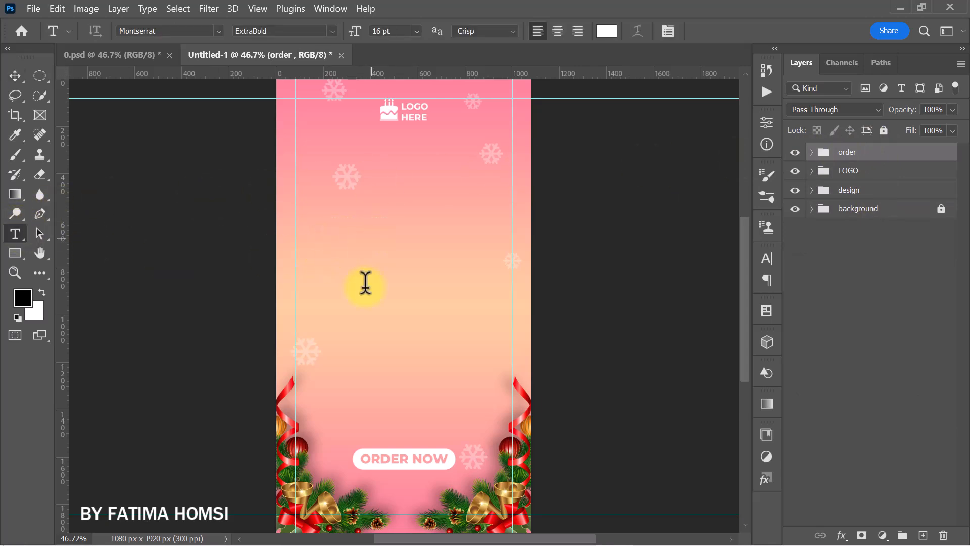
click(372, 243)
text(Swipe Up)
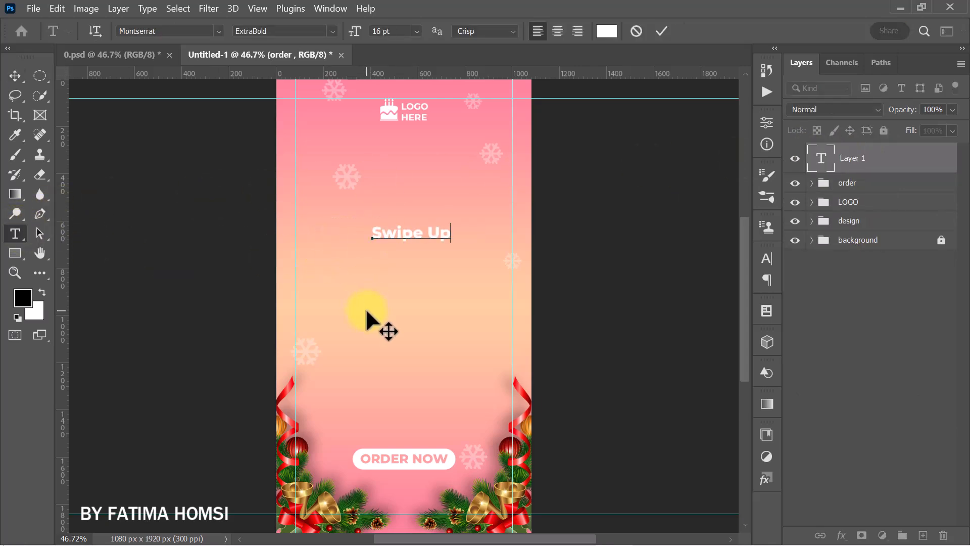
click(661, 31)
- Scale the "Swipe Up" text to about 67.5% and place it centered below the ORDER NOW button, at about X 540, Y 1751 px
key(ctrl+t)
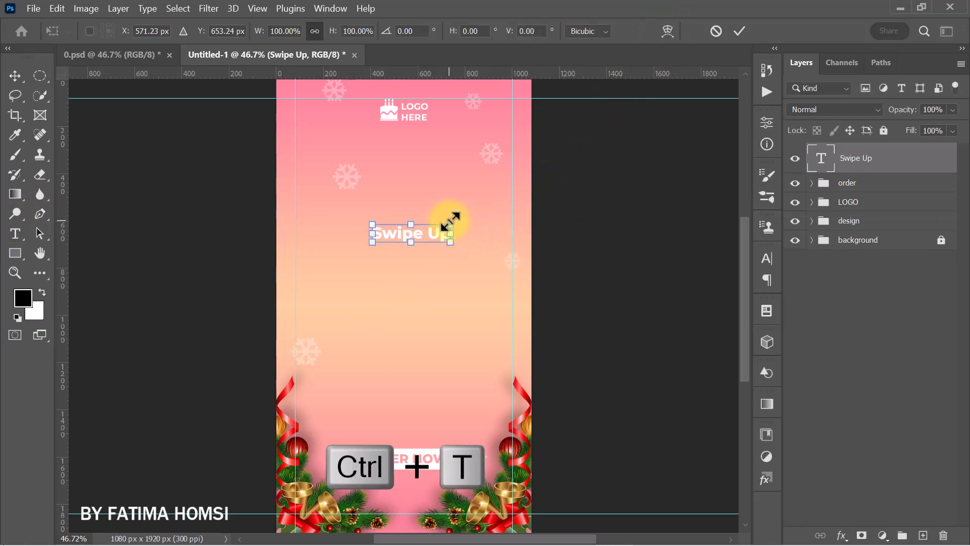
drag(451, 222, 414, 492)
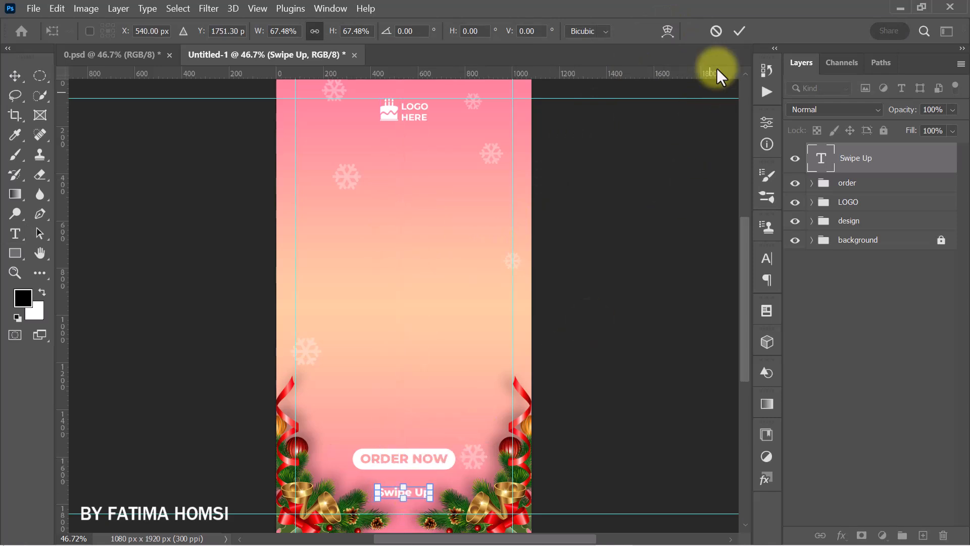
click(737, 31)
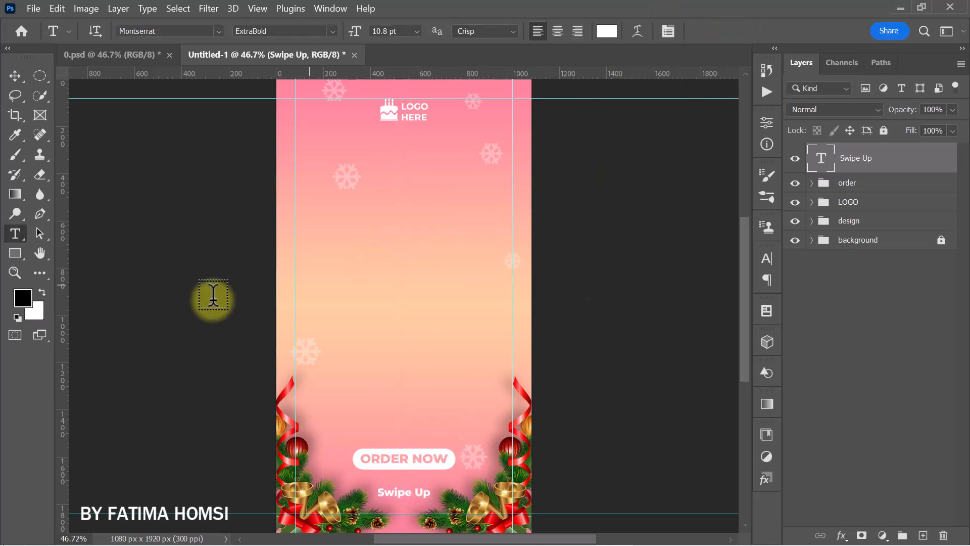
- Draw a white double-chevron arrow custom shape about 74 x 70 px in the middle of the canvas
click(14, 253)
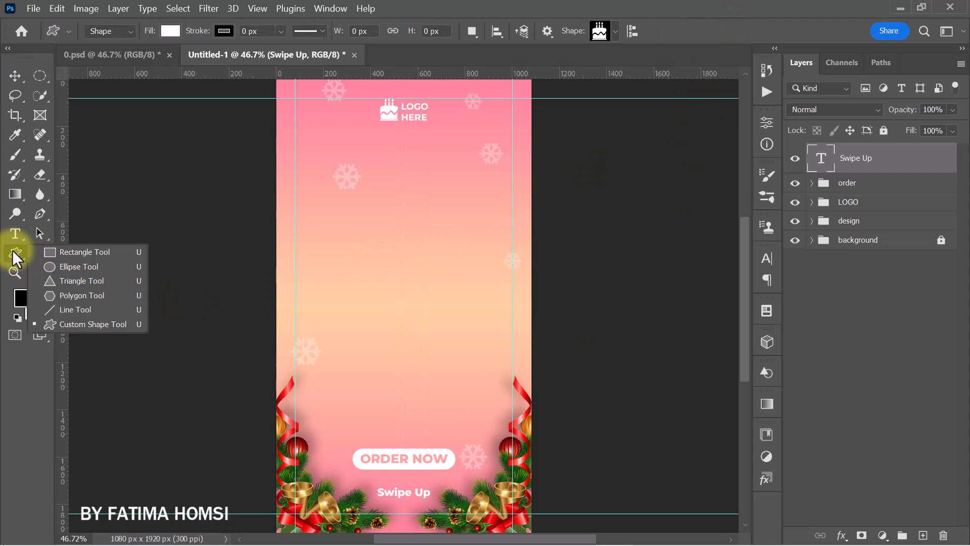
click(78, 323)
click(615, 32)
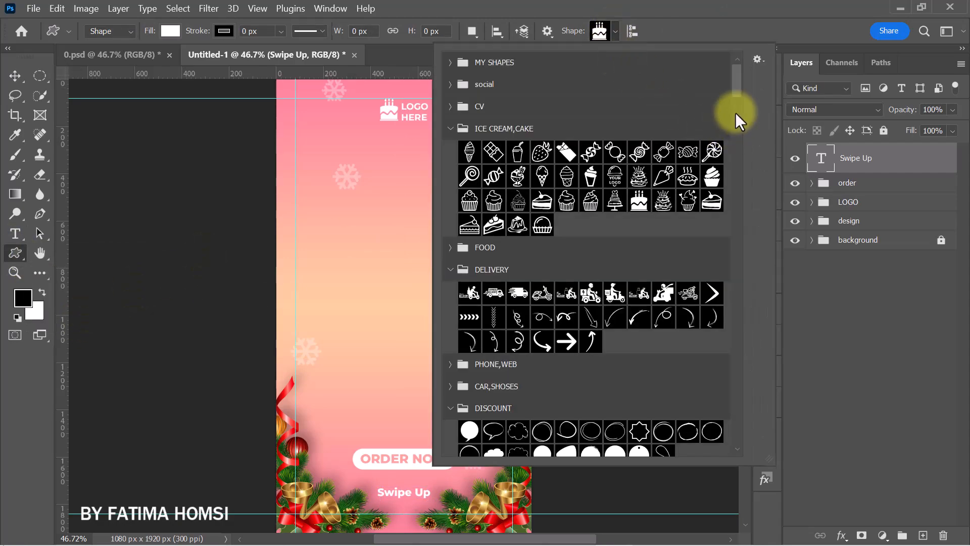
drag(739, 91, 741, 226)
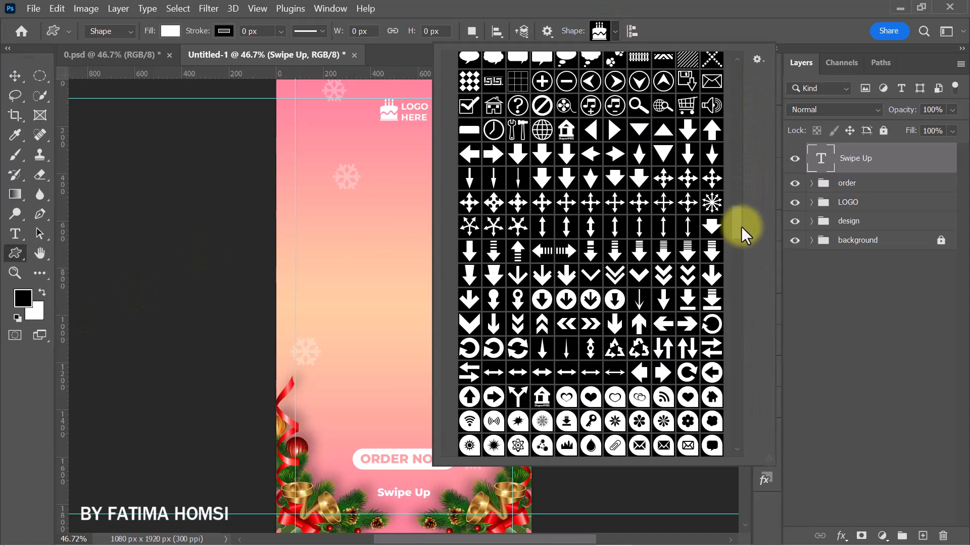
click(617, 271)
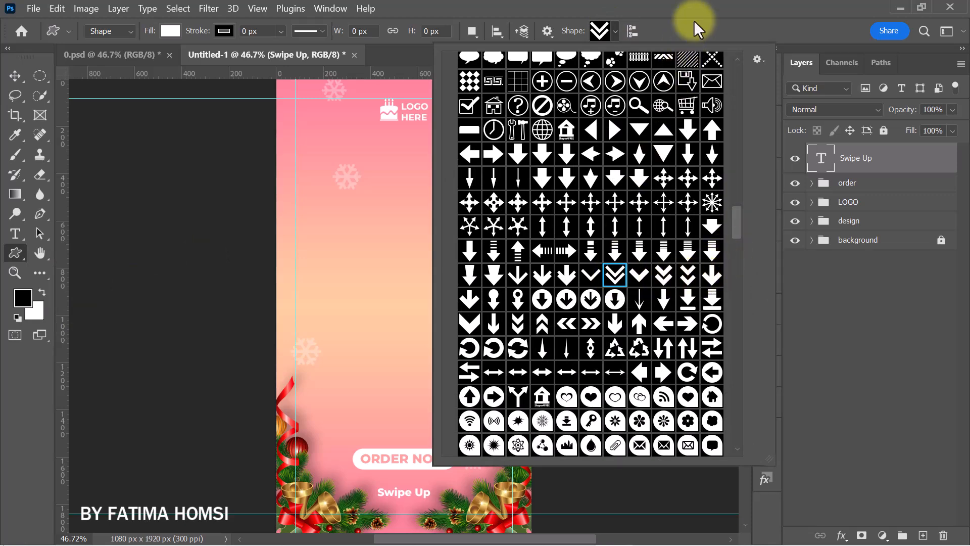
click(697, 23)
drag(397, 296, 415, 314)
click(720, 117)
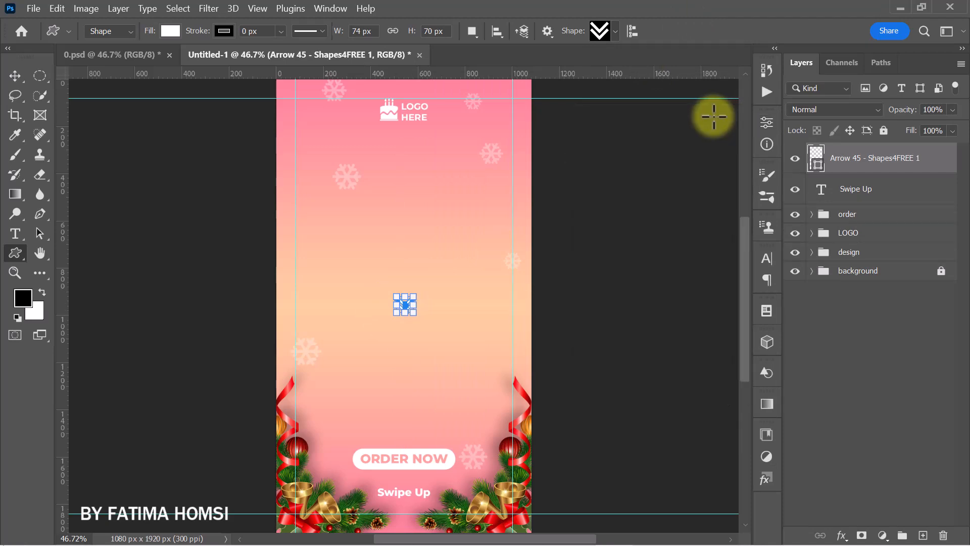
- Flip the double-chevron arrow vertically, scale it to about 73.6% and place it between the ORDER NOW button and the "Swipe Up" text
key(ctrl+t)
right_click(438, 248)
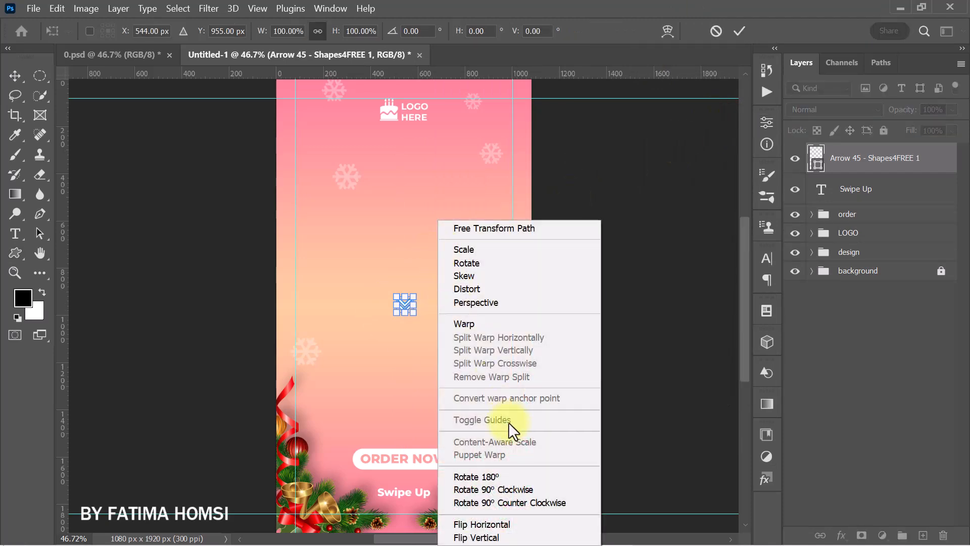
click(506, 538)
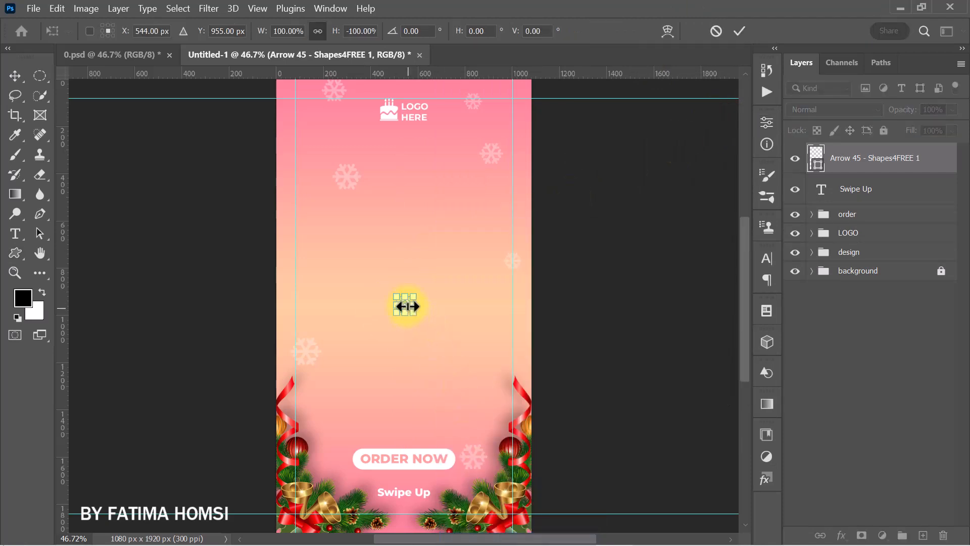
scroll(406, 305, up, 2)
drag(402, 302, 400, 471)
drag(462, 340, 466, 211)
drag(407, 256, 416, 342)
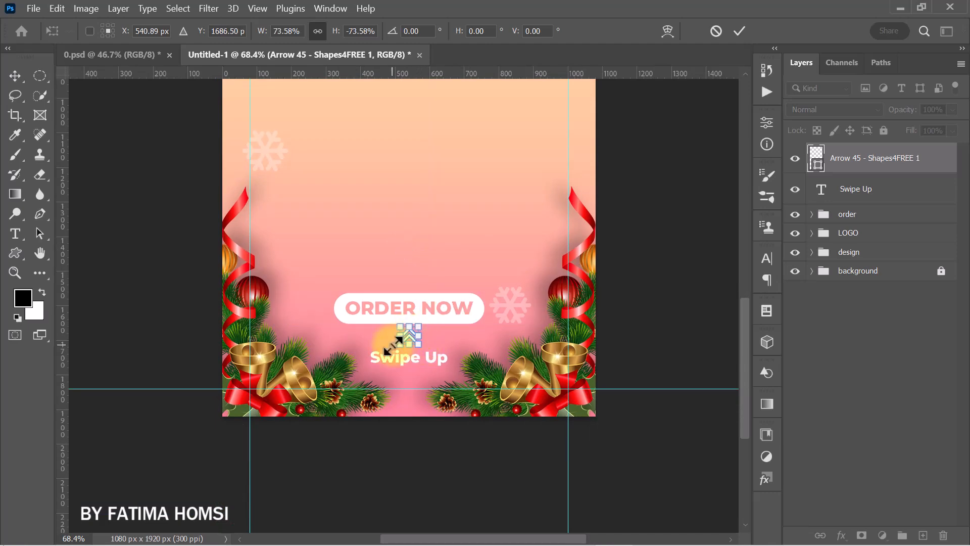
scroll(412, 334, up, 5)
key(Return)
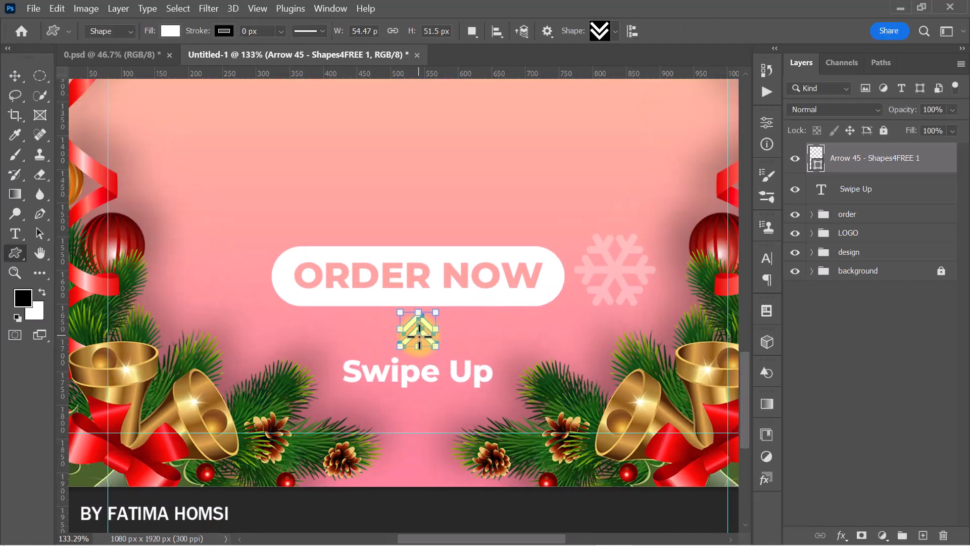
- Center the arrow horizontally above the "Swipe Up" text, at about X 540, Y 1692.5 px
key(ctrl+t)
drag(419, 329, 417, 332)
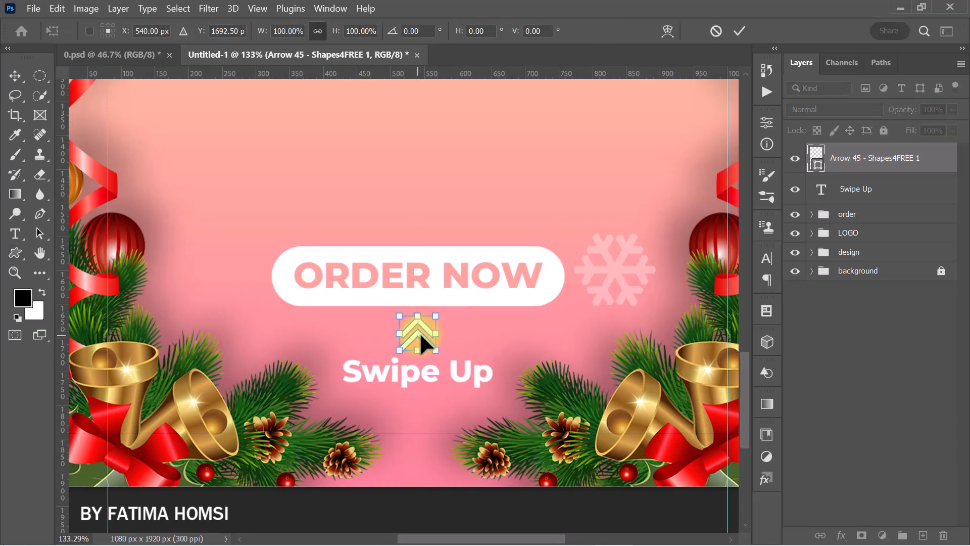
click(737, 31)
scroll(579, 190, down, 5)
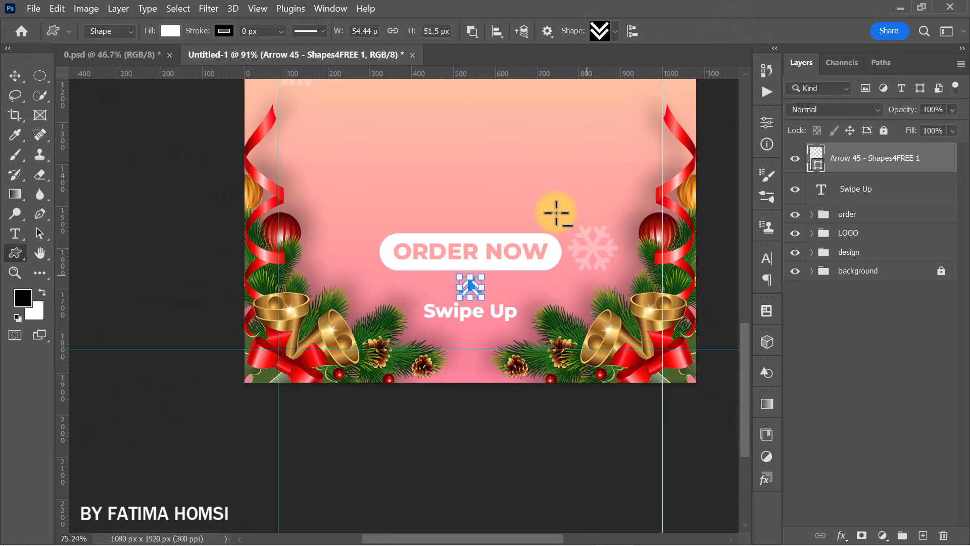
scroll(514, 324, down, 3)
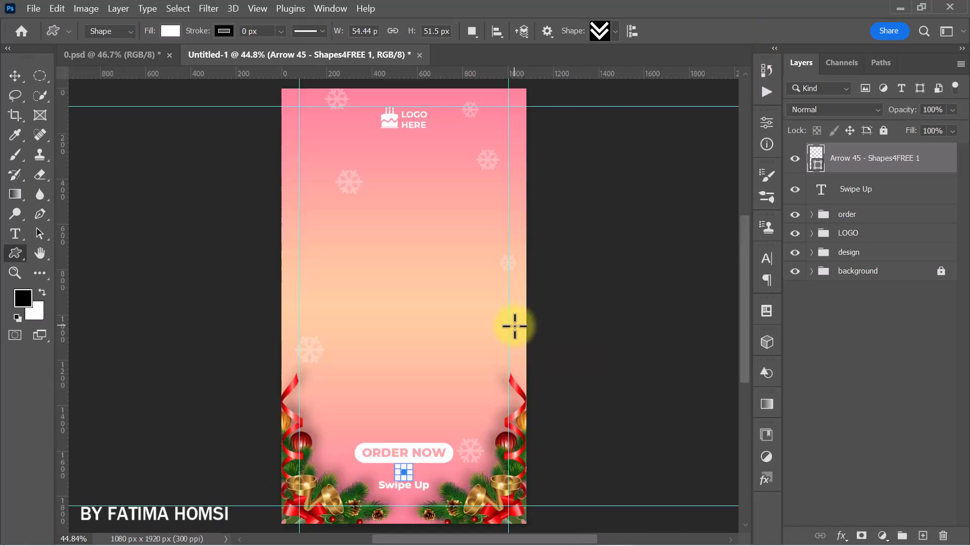
- Scale the arrow and "Swipe Up" text together to about 90% and position them below the button, at about X 543, Y 1731 px
click(14, 73)
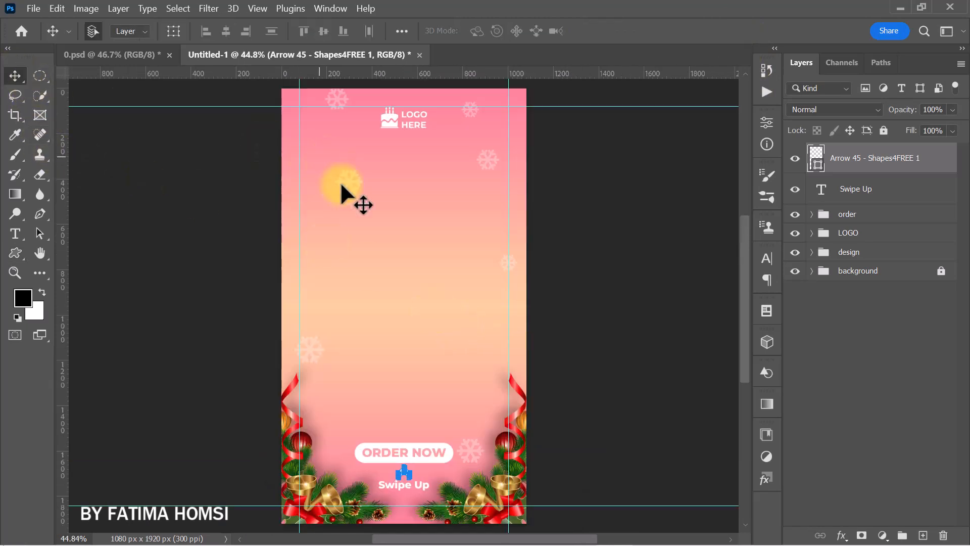
click(663, 220)
click(884, 158)
shift+click(893, 188)
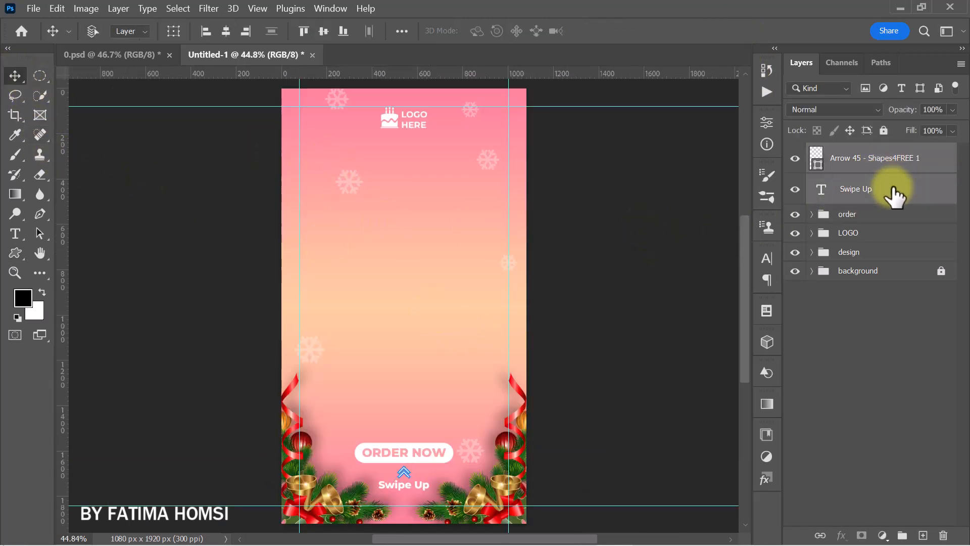
key(ctrl+t)
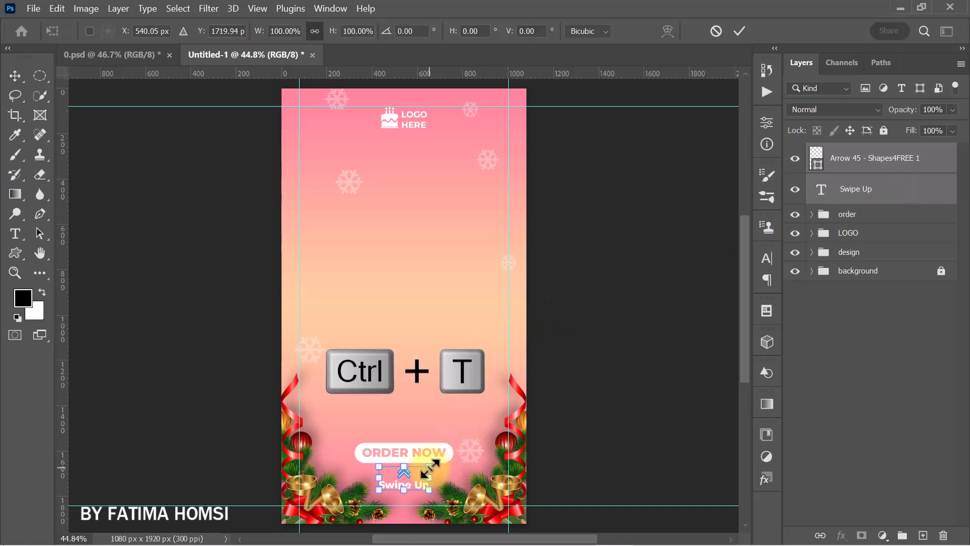
drag(430, 466, 419, 481)
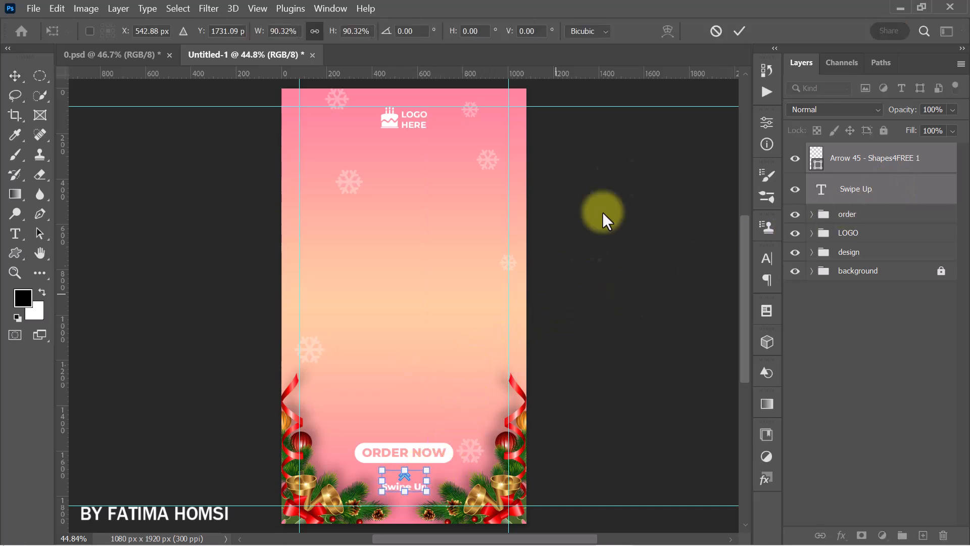
click(741, 31)
- Move the arrow and "Swipe Up" layers into the "order" group and toggle the group's visibility to check its contents
drag(897, 174, 875, 216)
click(797, 152)
click(797, 152)
- Place the strawberry cake image pngwing.com(6) in the middle of the canvas, between the logo and the ORDER NOW button
click(895, 6)
drag(705, 81, 427, 380)
drag(404, 176, 399, 202)
mouse_move(397, 253)
mouse_down()
mouse_move(399, 244)
mouse_move(399, 253)
mouse_up()
click(752, 31)
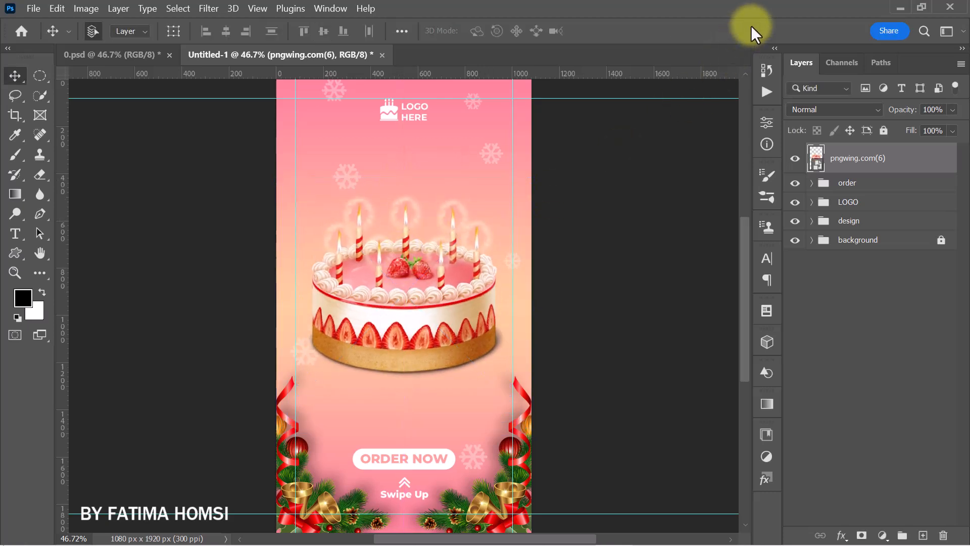
- Add a layer mask to the cake layer and paint it black (000000) with a 94 px soft brush along the cake's right edge
click(862, 535)
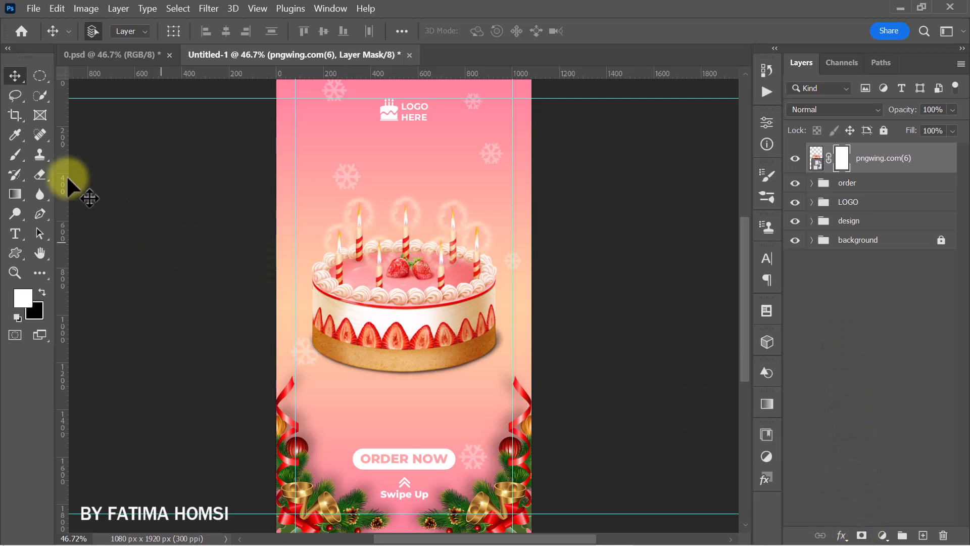
click(11, 153)
click(23, 299)
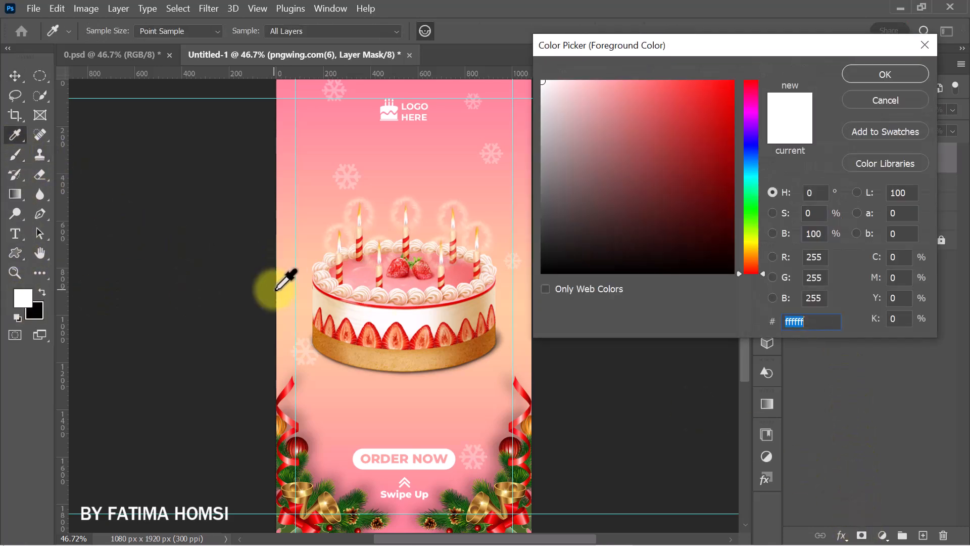
drag(563, 258, 510, 301)
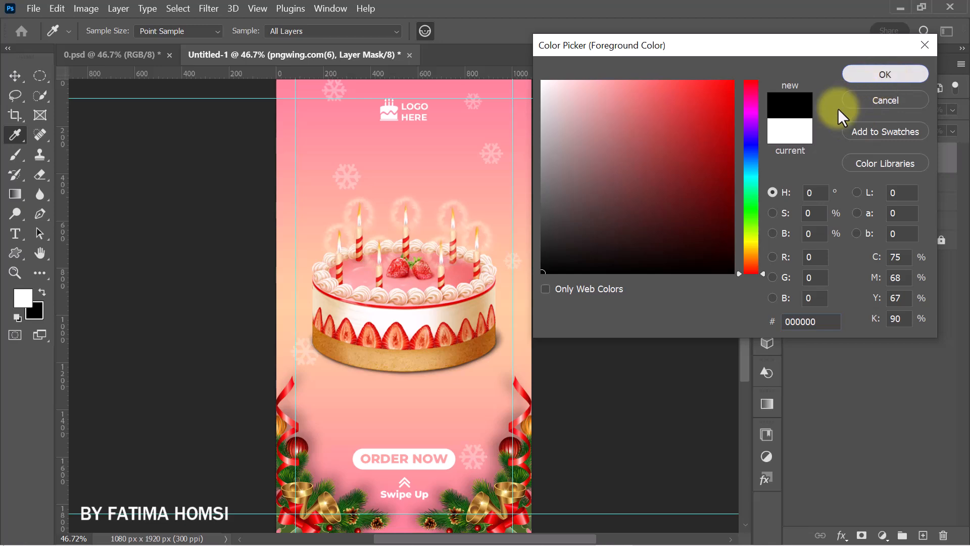
click(878, 77)
scroll(501, 355, up, 14)
alt+right_click(523, 279)
mouse_move(522, 265)
mouse_down()
mouse_move(521, 350)
mouse_move(522, 265)
mouse_move(512, 356)
mouse_move(467, 403)
mouse_up()
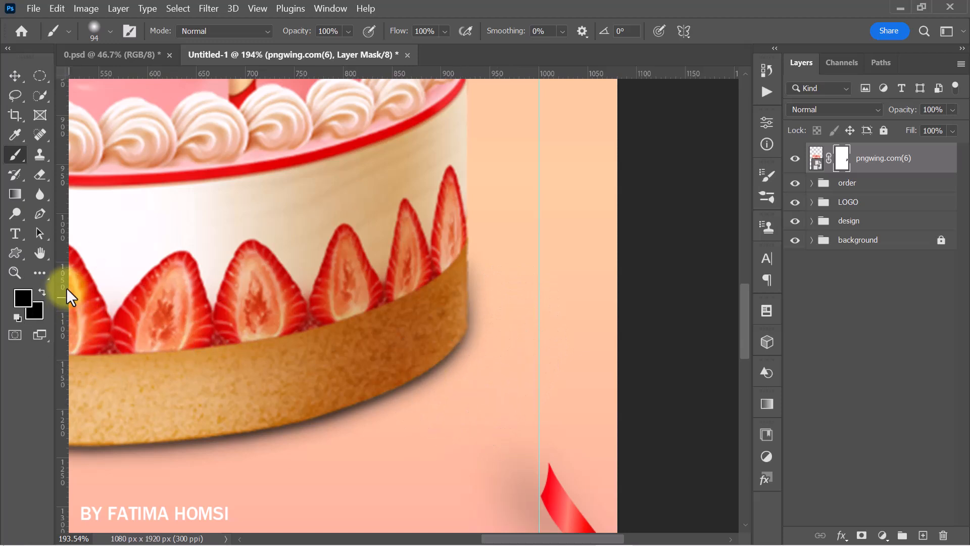
- Set the foreground color to white (ffffff) and paint on the mask to restore the cake's right side
click(23, 299)
drag(546, 138, 440, 57)
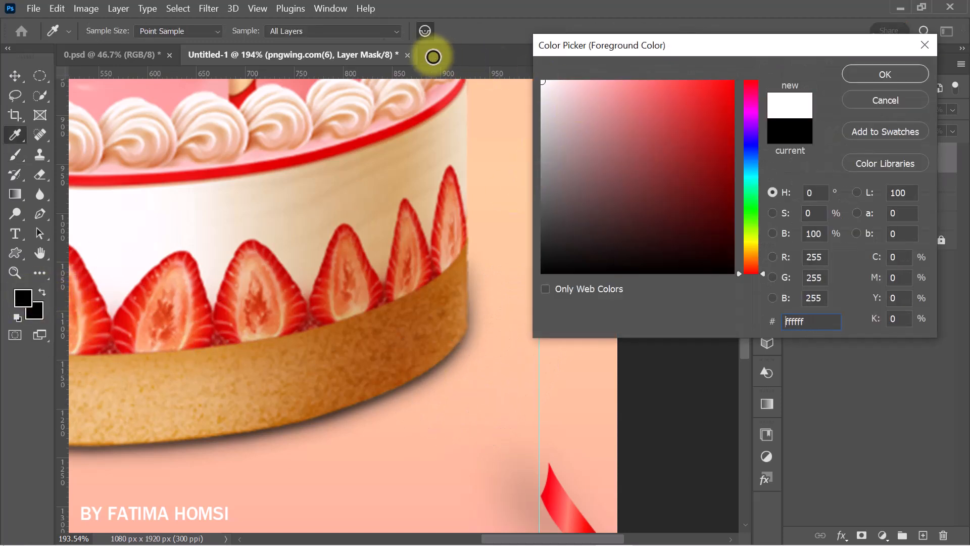
click(859, 76)
key(b)
drag(410, 243, 431, 311)
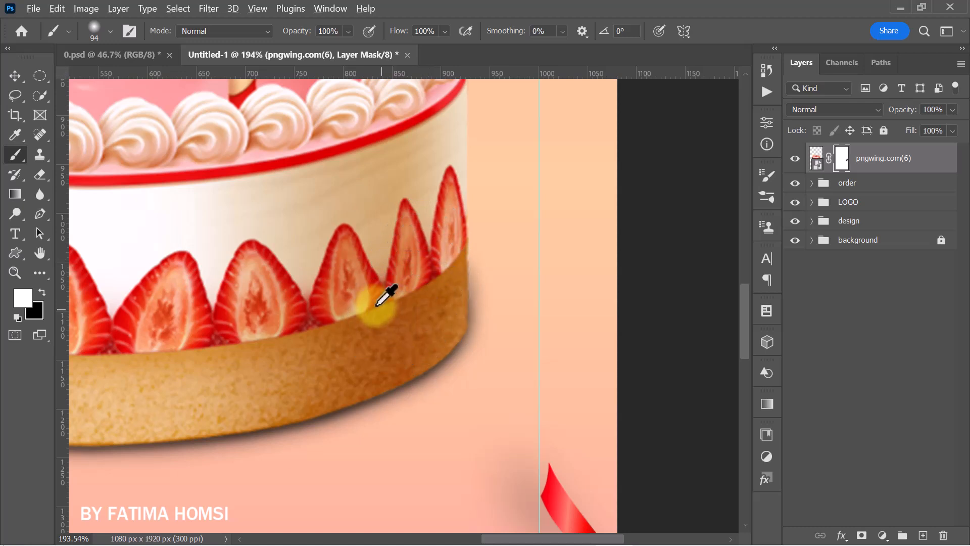
scroll(386, 297, down, 4)
scroll(377, 291, down, 2)
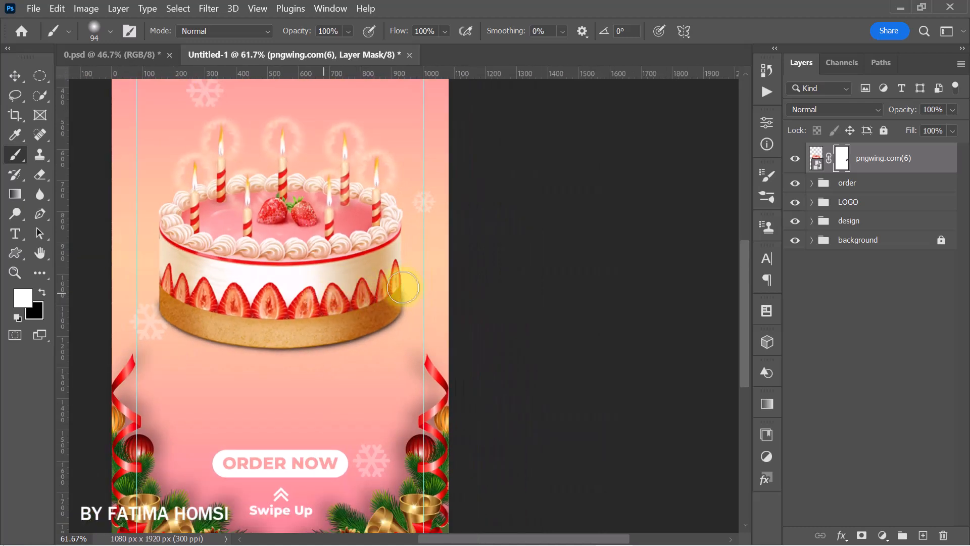
- Finish restoring the cake's right side on its mask and put the cake layer in a group named "image"
drag(321, 278, 432, 301)
scroll(432, 298, down, 1)
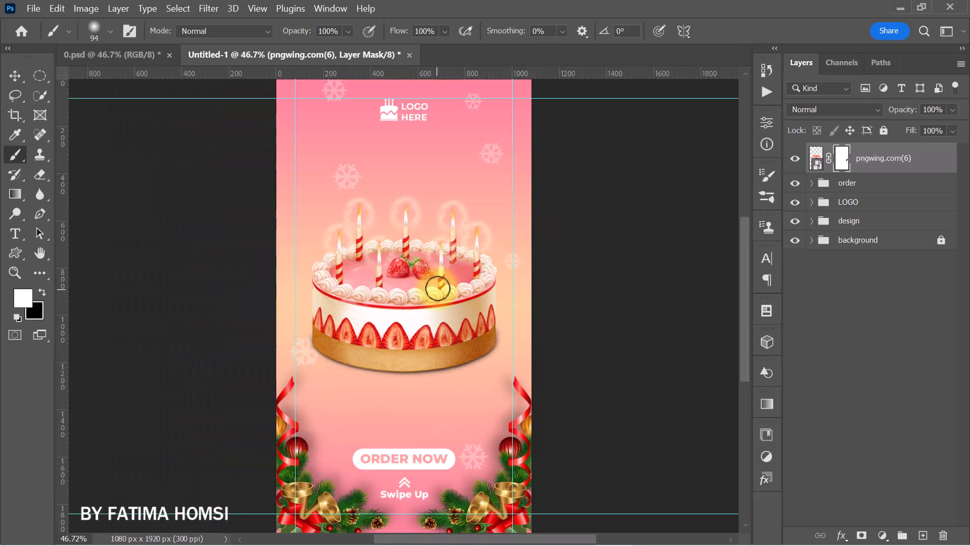
key(ctrl+g)
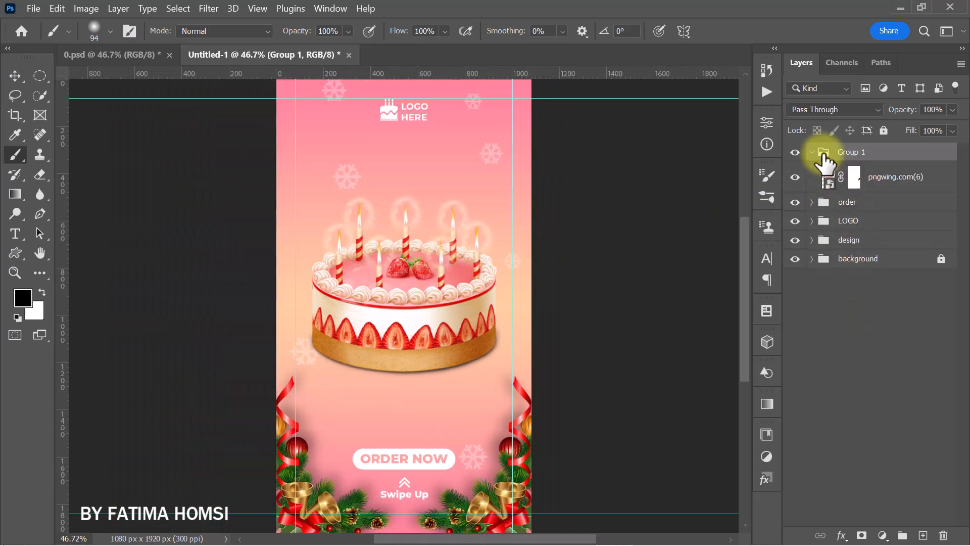
click(812, 152)
double_click(853, 152)
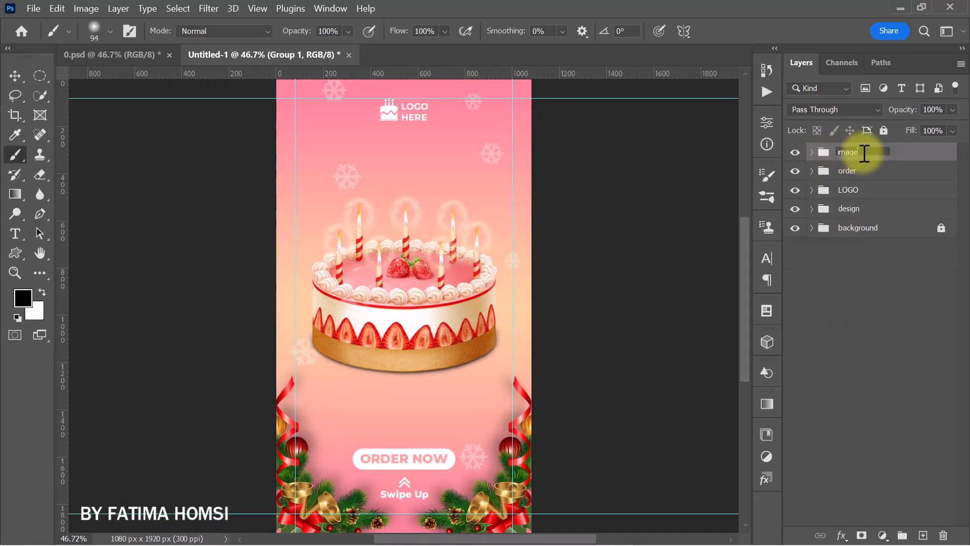
key(Return)
- Add a centered Lorem ipsum paragraph in Montserrat Medium between the cake and the ORDER NOW button and set its size to 7 pt
click(14, 233)
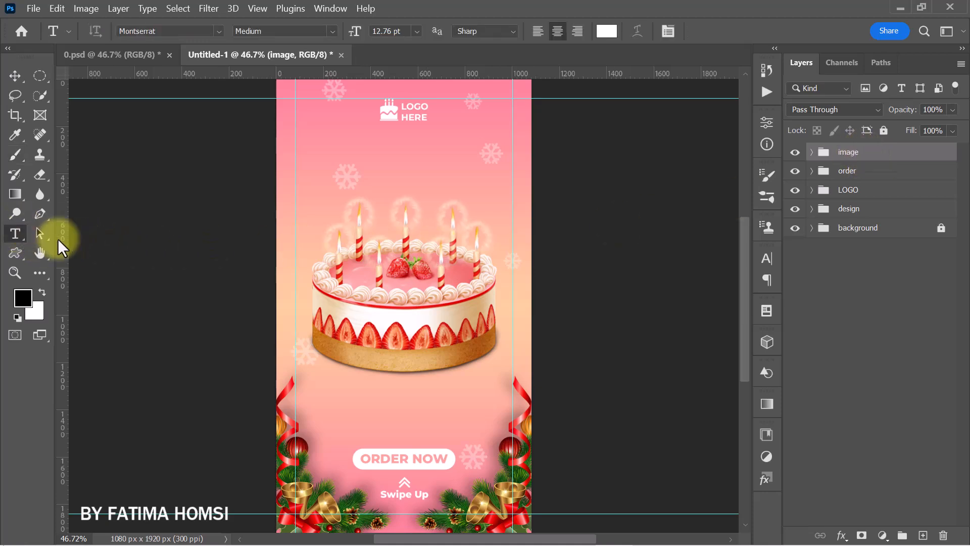
drag(322, 381, 492, 435)
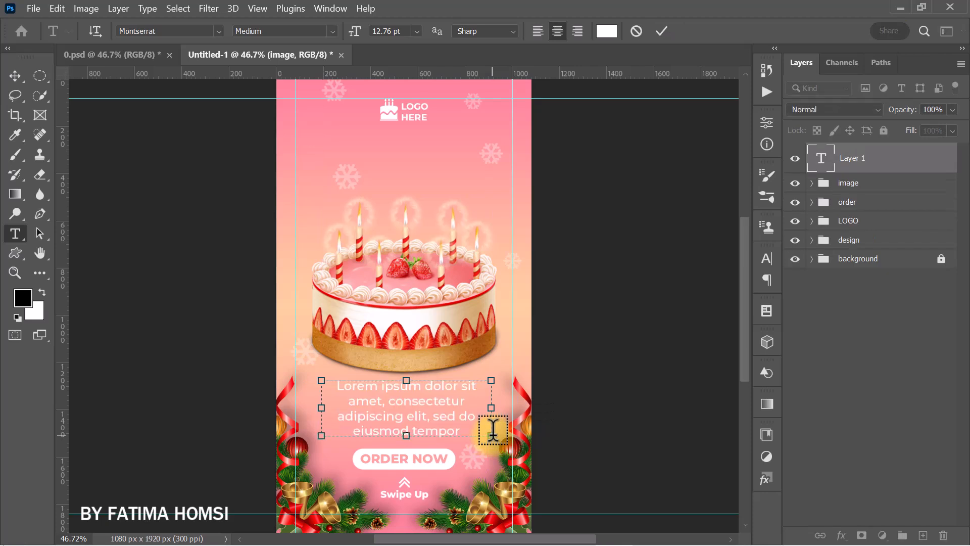
click(662, 32)
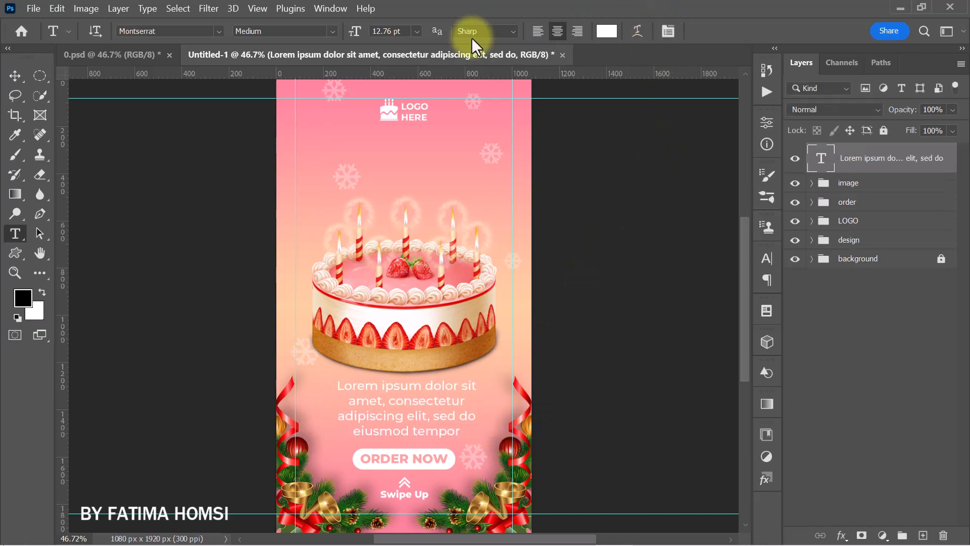
click(354, 30)
text(9)
key(Return)
drag(354, 31, 352, 33)
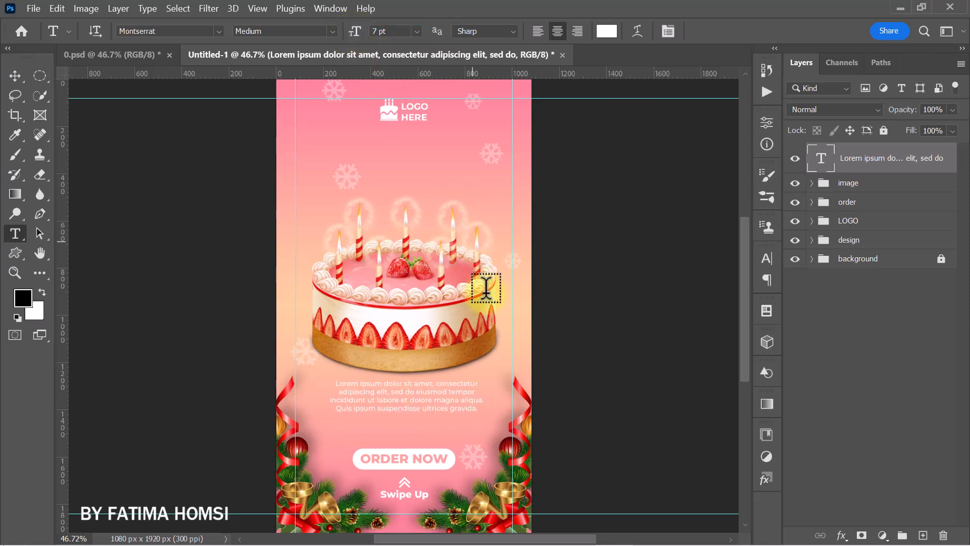
- Scale the Lorem ipsum paragraph to about 106.6% and shift it slightly left beneath the cake
key(ctrl+t)
drag(487, 433, 493, 440)
drag(436, 397, 430, 400)
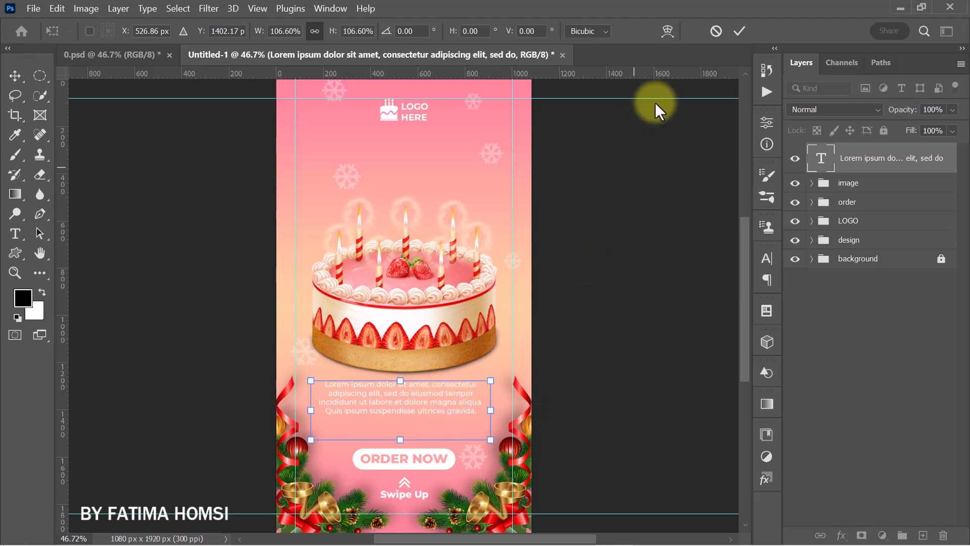
click(741, 31)
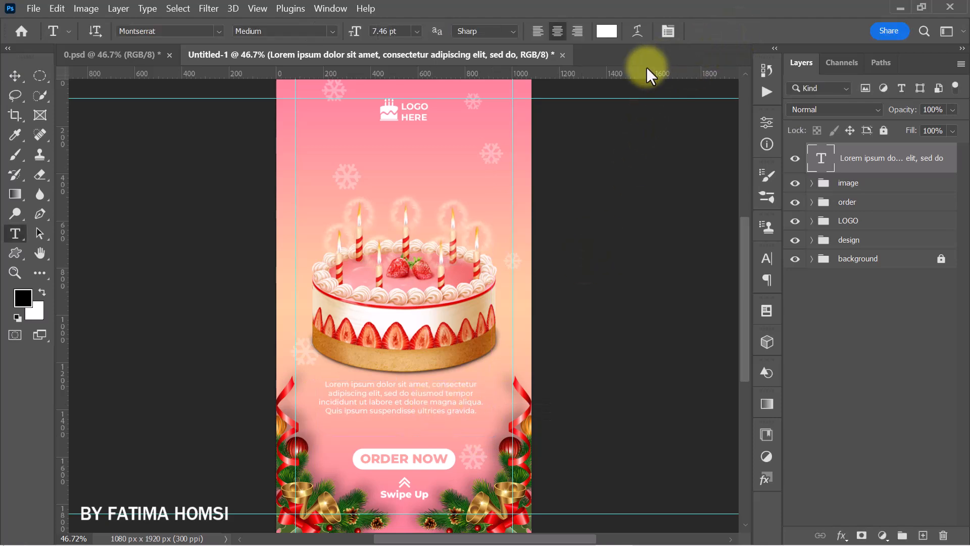
- Add the text "Christmas" below the logo and set its font to Christmas Wish Calligraphy
click(381, 150)
text(Christmas)
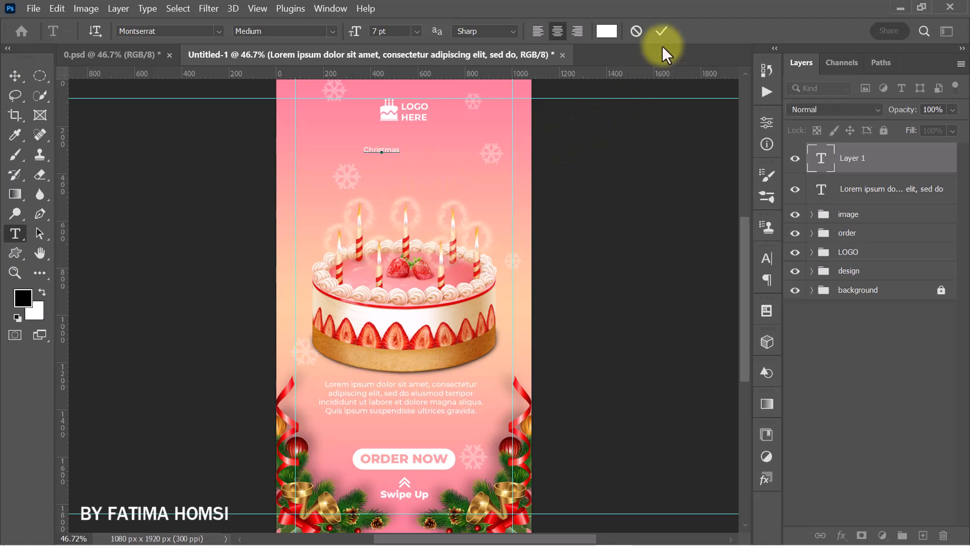
click(660, 31)
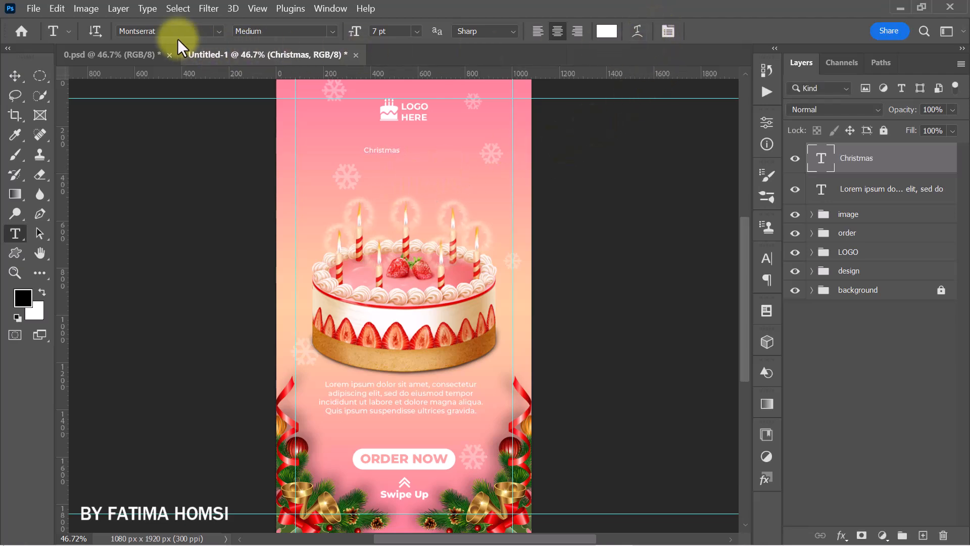
text(hri)
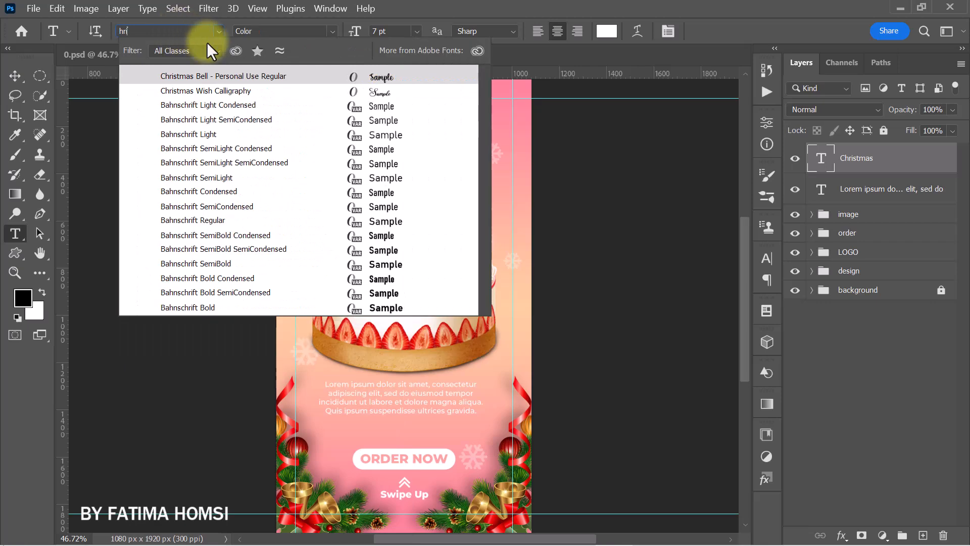
click(285, 91)
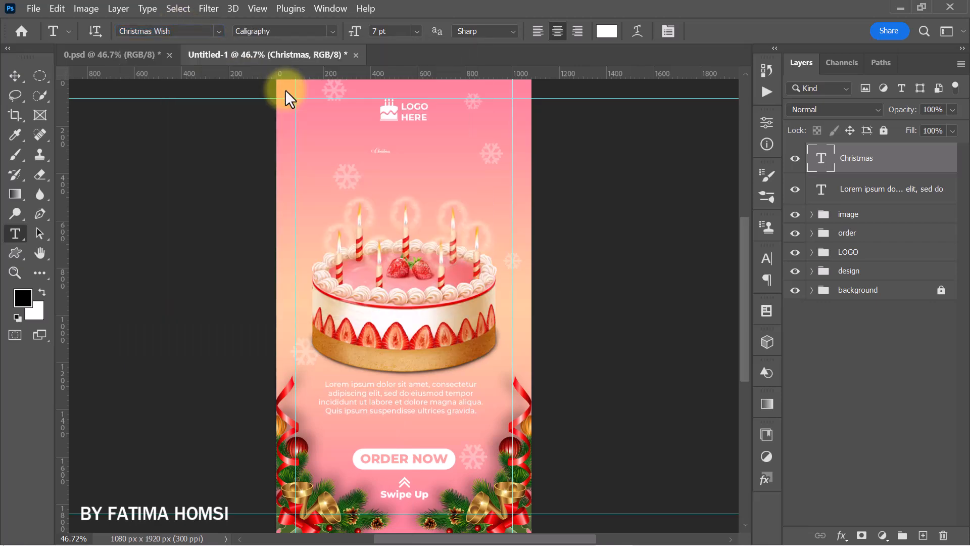
- Enlarge the "Christmas" title to about 1074% and center it between the logo and the cake
key(ctrl+t)
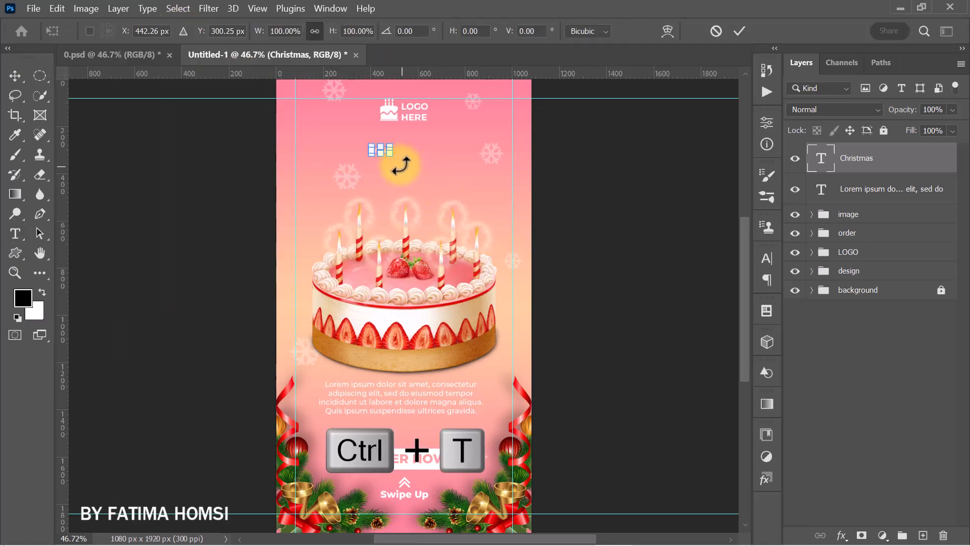
drag(390, 154, 455, 180)
drag(511, 119, 508, 121)
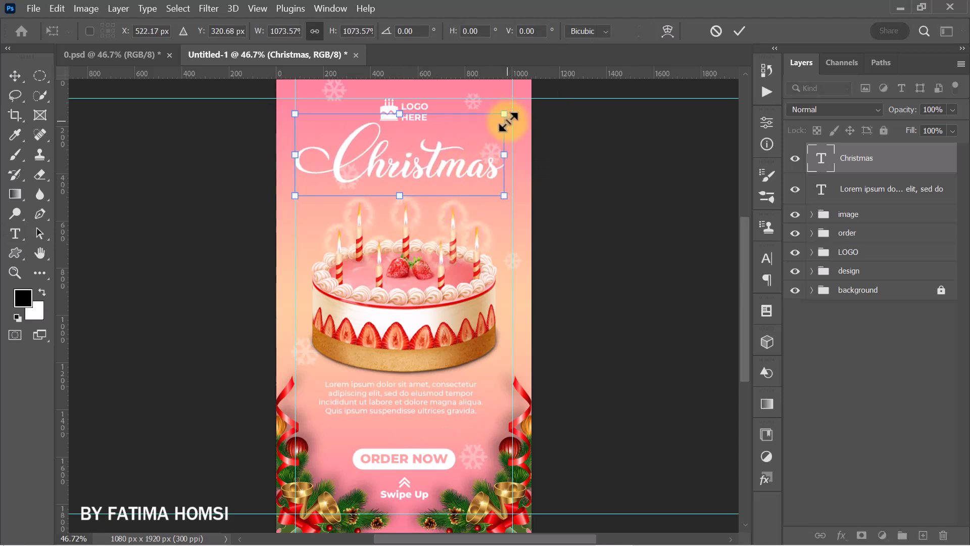
drag(451, 141, 456, 147)
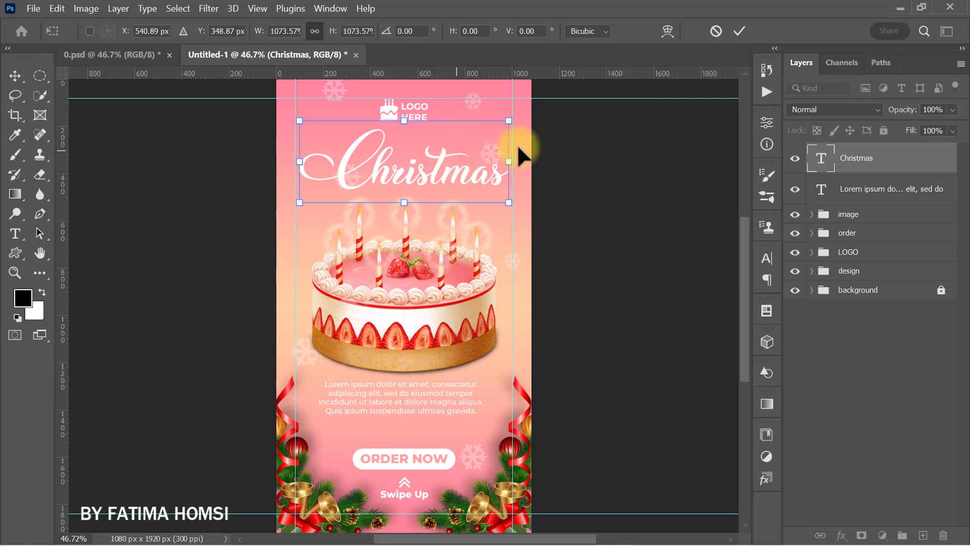
click(739, 32)
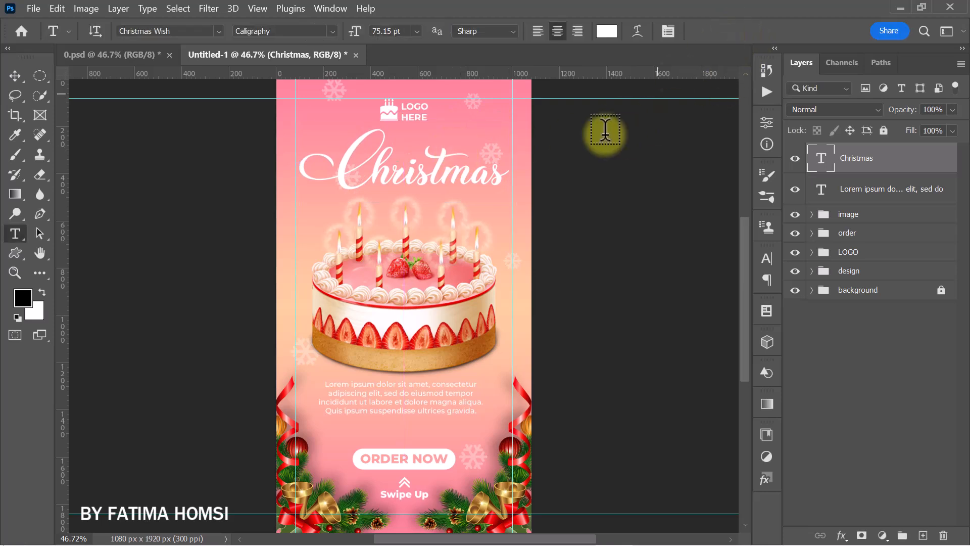
- Add the text "SPECIAL", enlarge it to about 329% and place it above the right part of "Christmas"
click(392, 217)
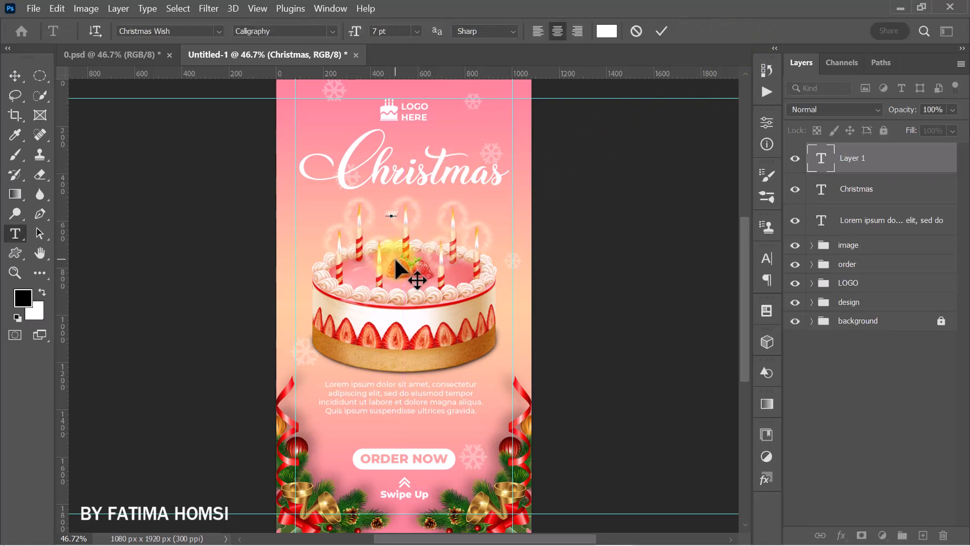
text(SPECIAL)
click(661, 31)
key(ctrl+t)
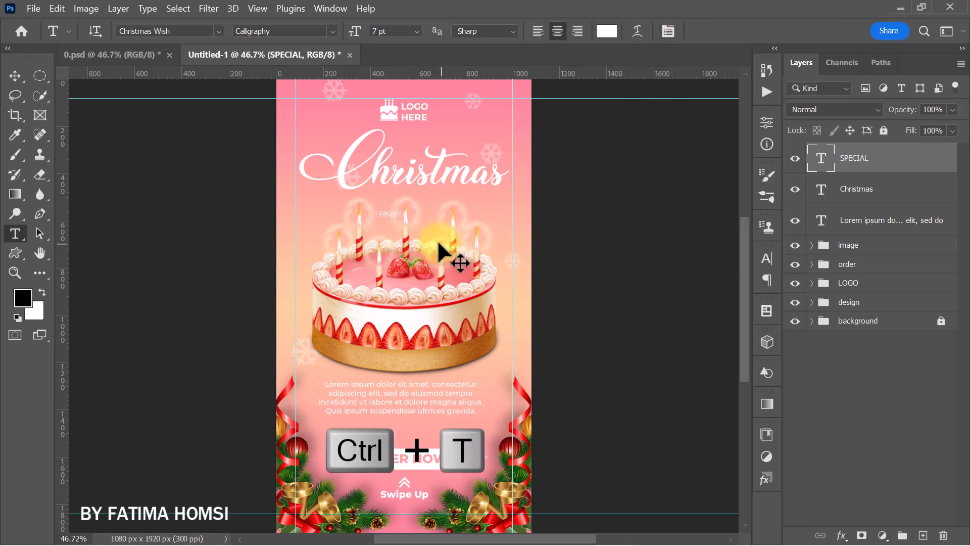
drag(408, 219, 441, 235)
drag(404, 212, 453, 130)
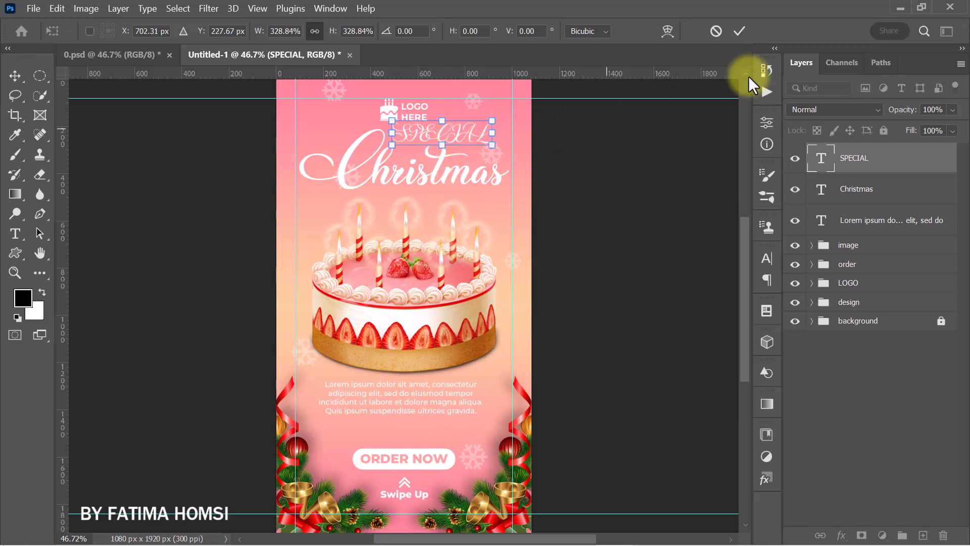
click(740, 31)
- Set the "SPECIAL" text's font to Montserrat ExtraBold and scale it down to about 75%
key(t)
click(206, 30)
text(MONT)
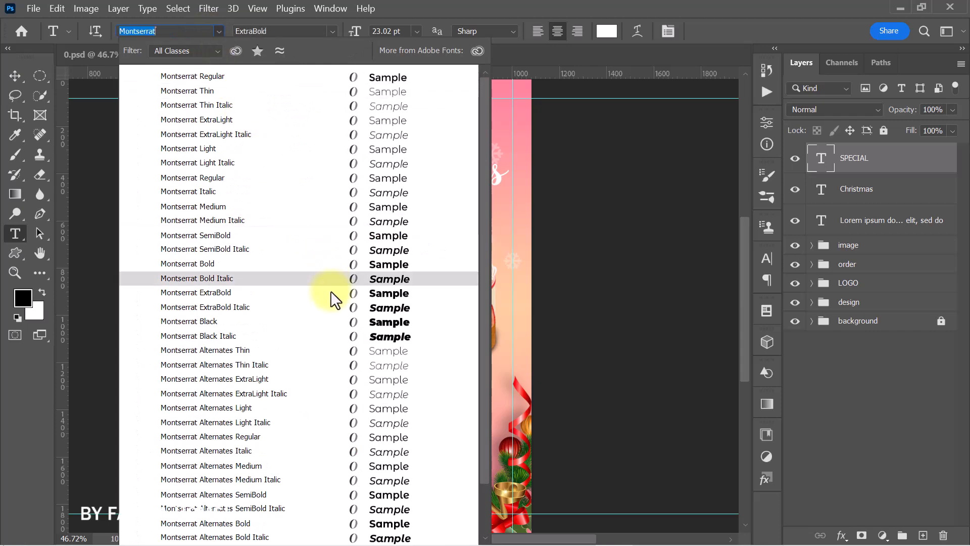
click(330, 290)
key(ctrl+t)
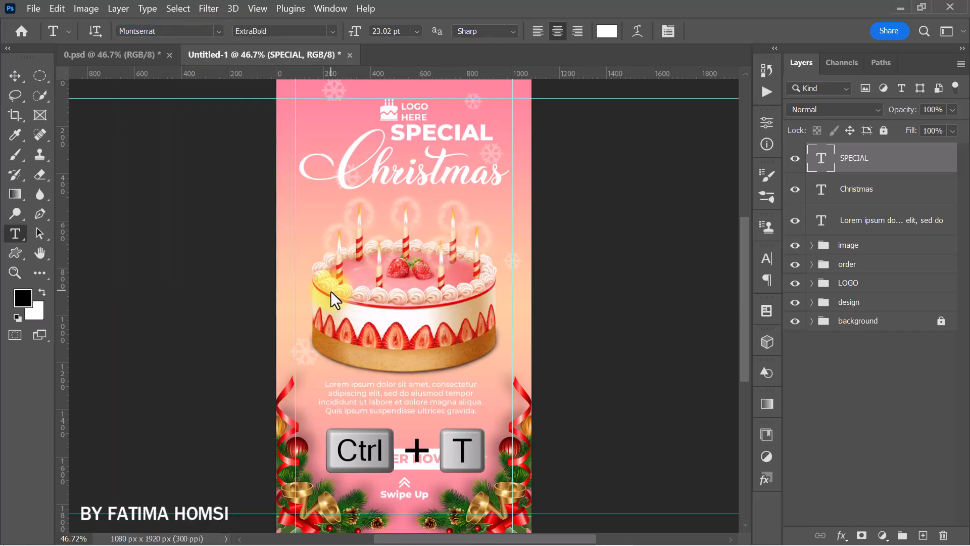
drag(493, 122, 444, 133)
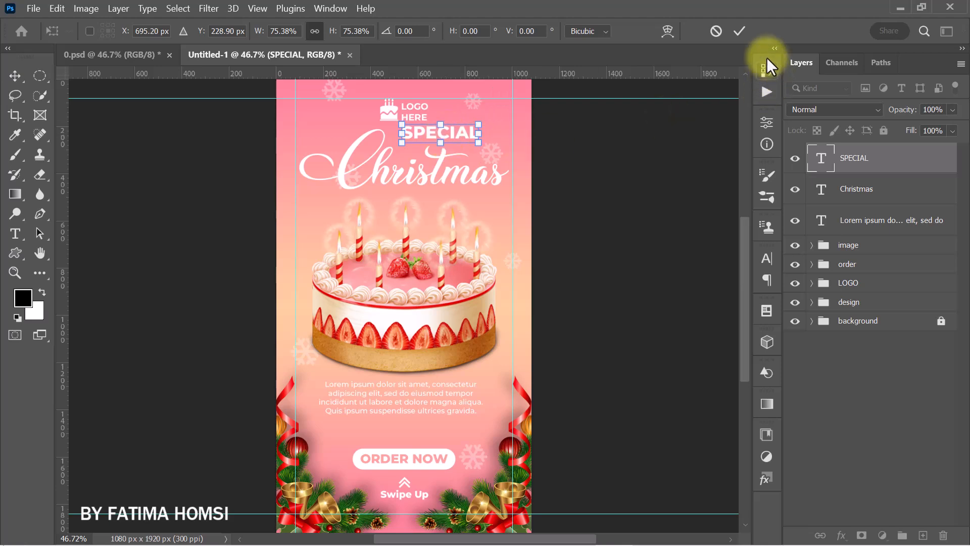
click(737, 33)
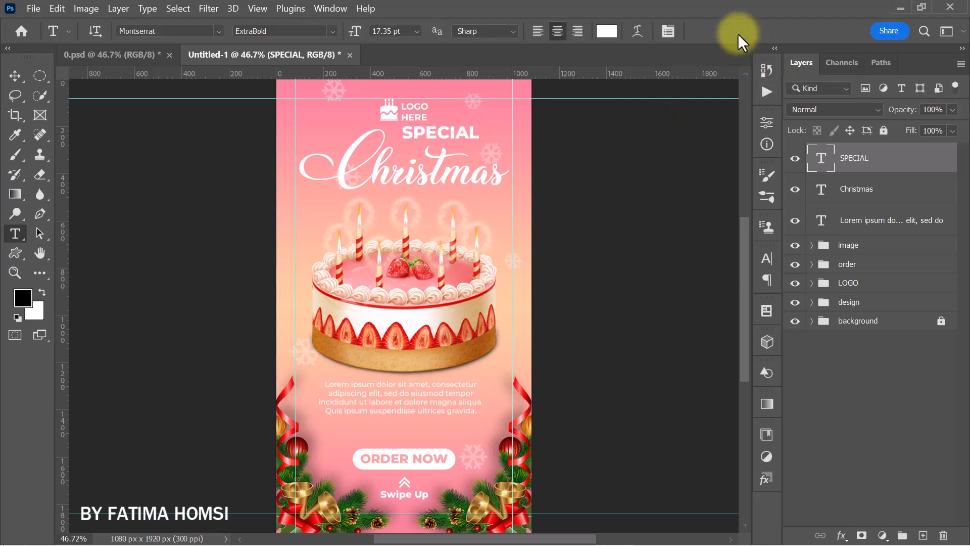
- Set the letter tracking of the "SPECIAL" text to 100
click(767, 141)
click(619, 118)
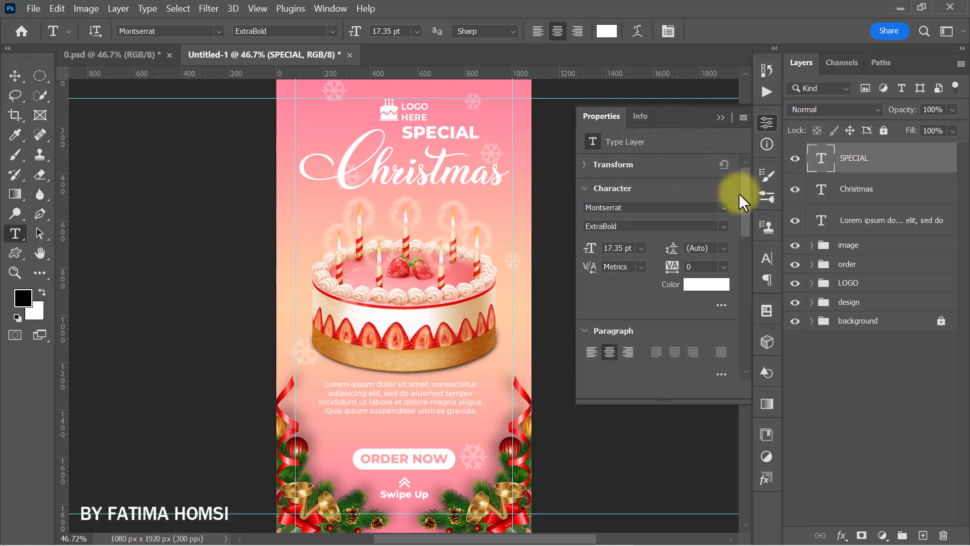
scroll(745, 202, down, 1)
drag(674, 248, 673, 244)
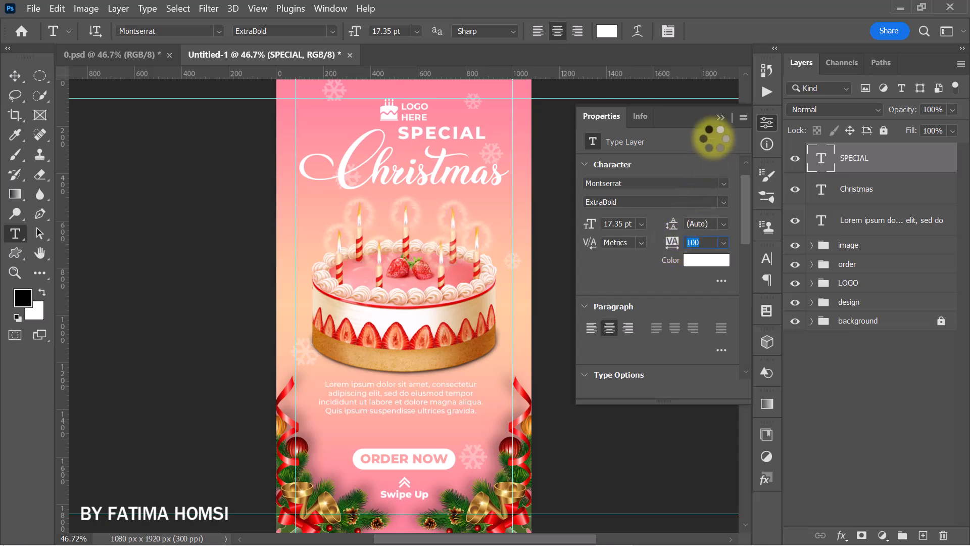
click(721, 117)
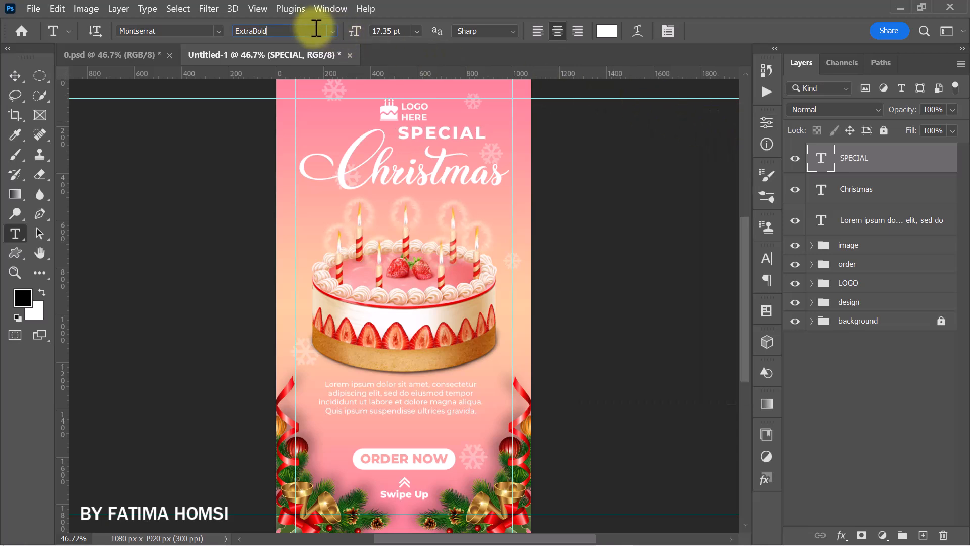
- Change the "SPECIAL" text's weight to Bold and nudge it slightly right above "Christmas"
click(333, 31)
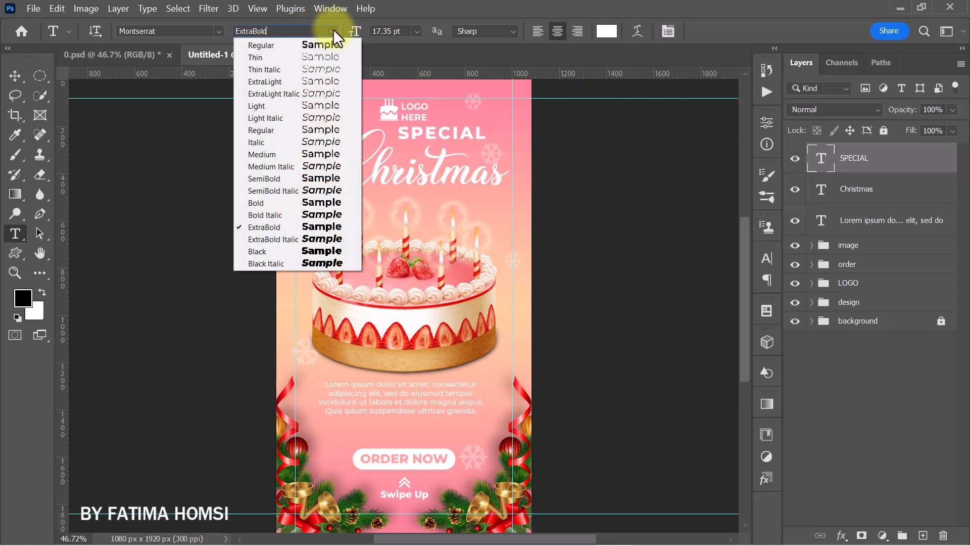
click(323, 202)
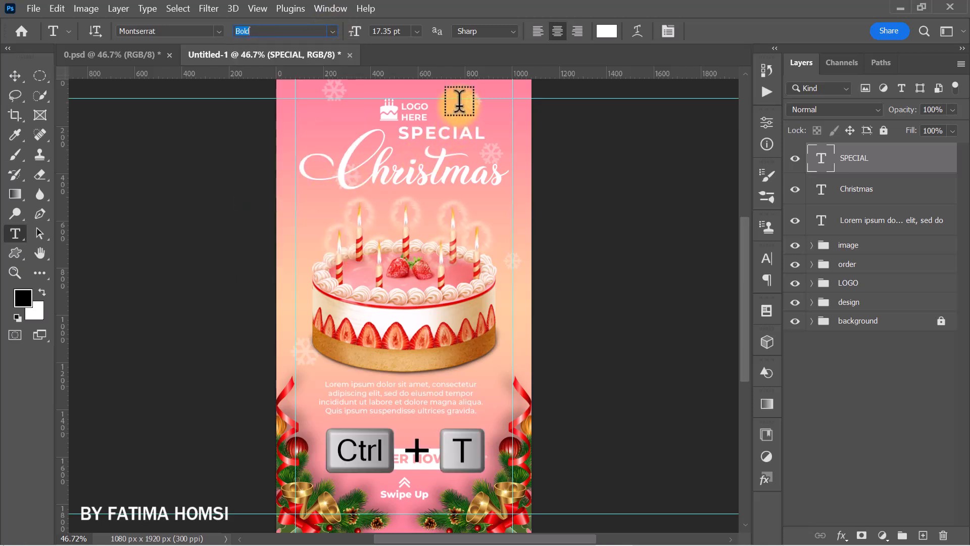
key(Return)
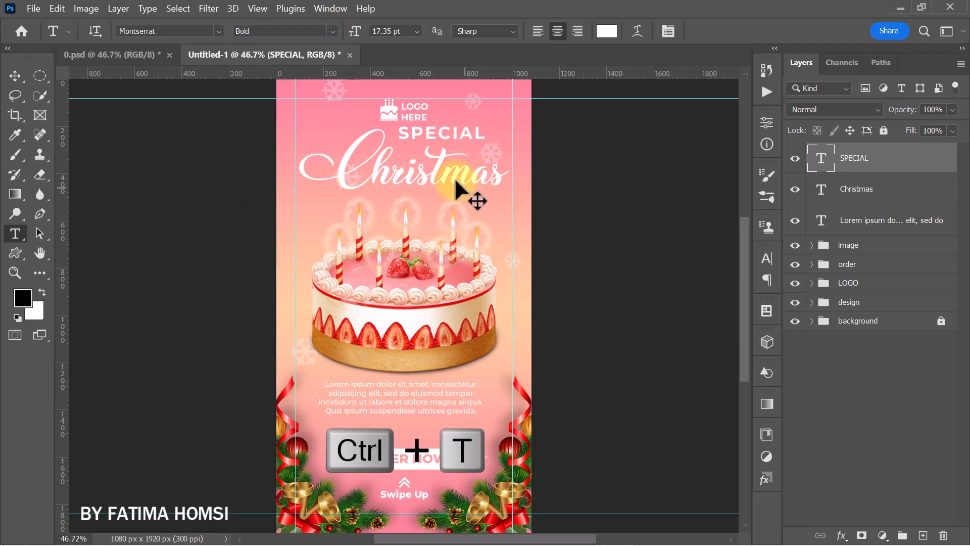
key(ctrl+t)
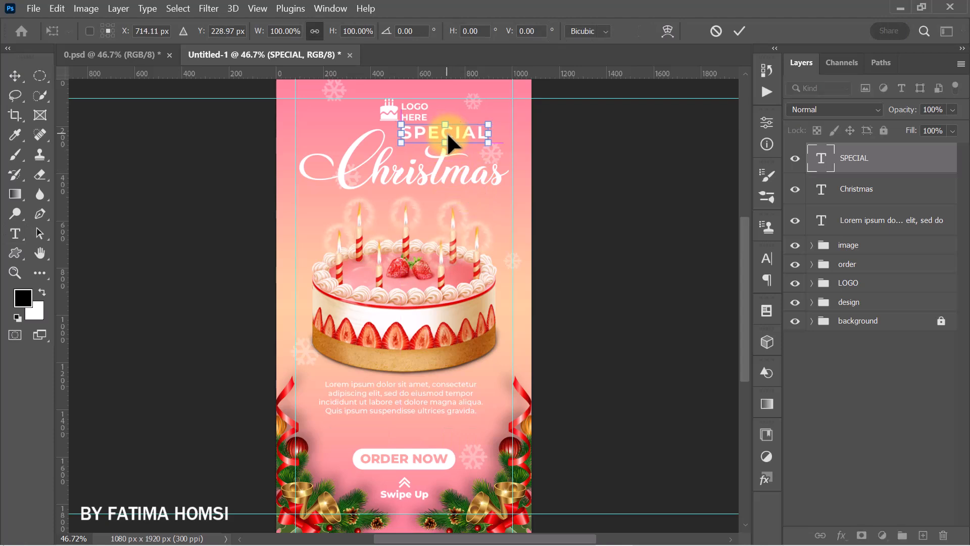
click(739, 28)
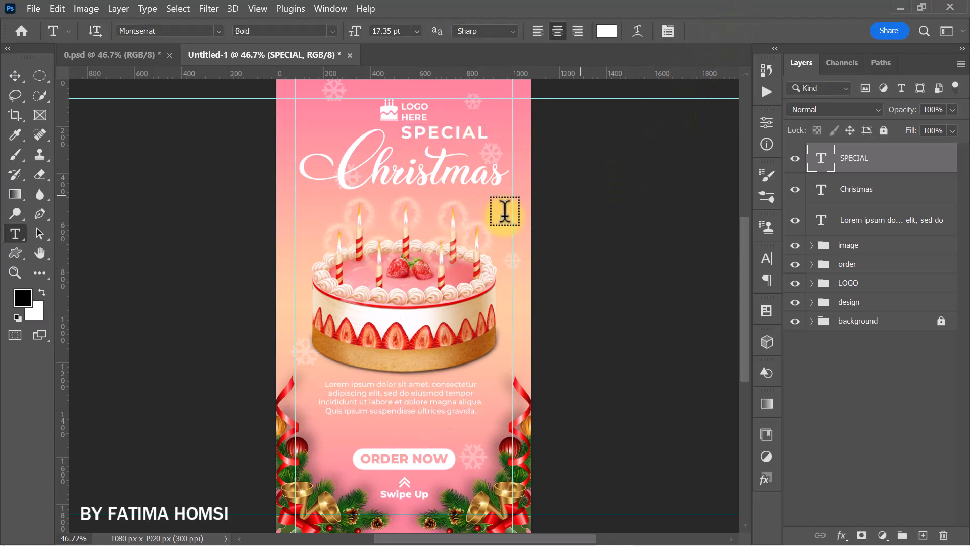
- Add the text "MENU" in Montserrat Bold, enlarge it to about 17.4 pt and place it under the right end of "Christmas"
click(401, 224)
text(MENU)
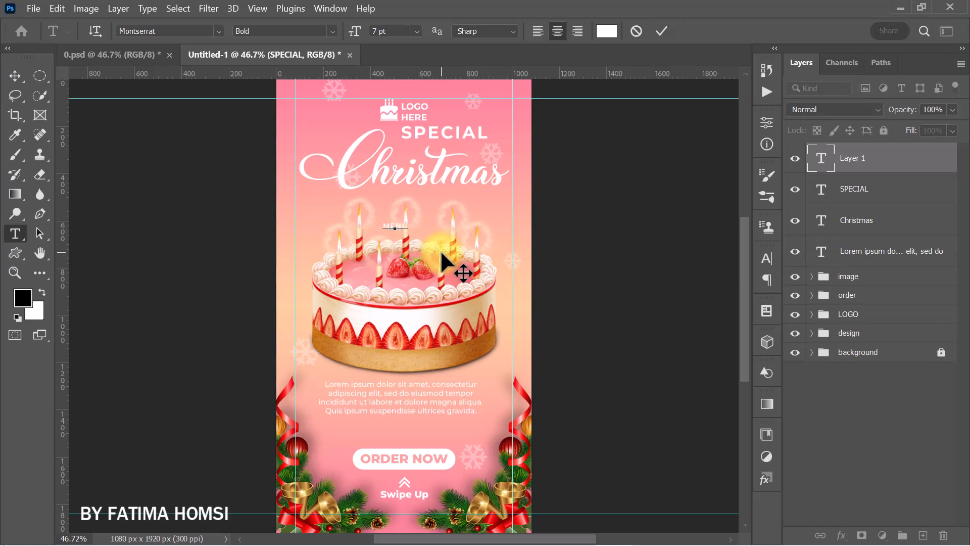
click(662, 32)
key(ctrl+t)
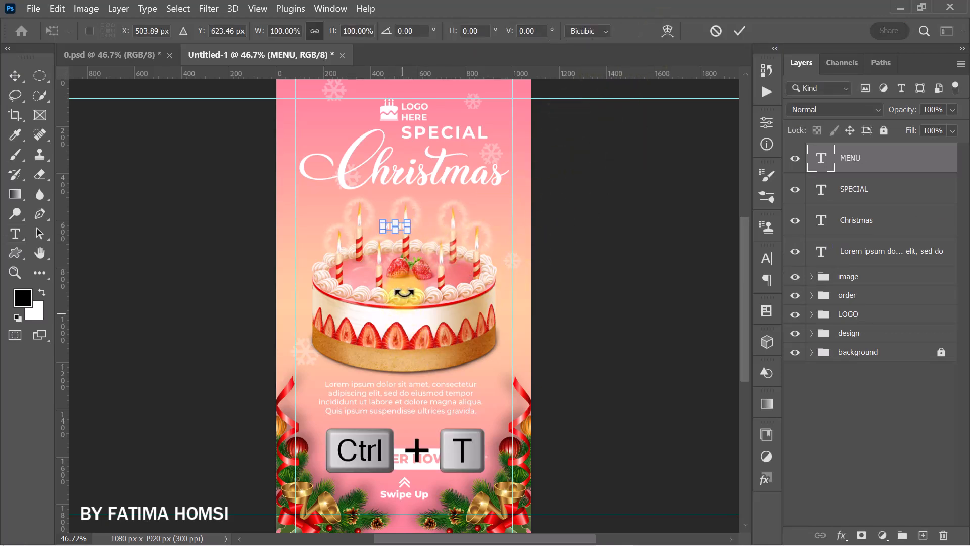
drag(408, 231, 465, 194)
click(739, 31)
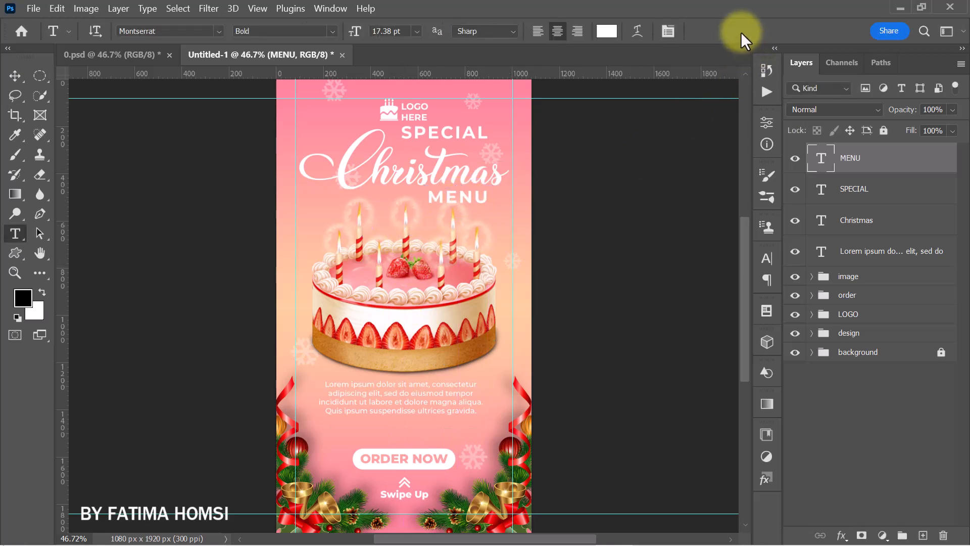
- Shift the "Christmas" text slightly left so its swash starts at the left margin guide
click(855, 221)
key(ctrl+t)
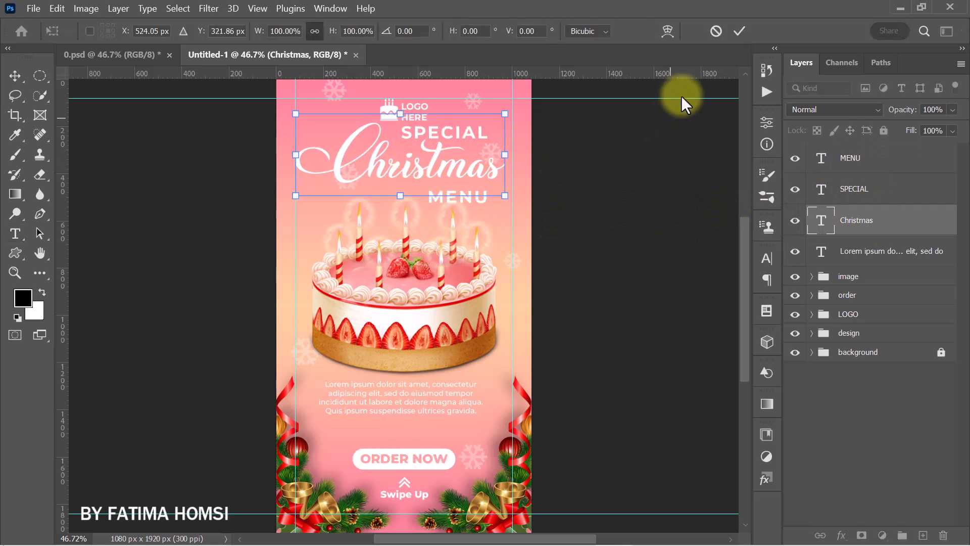
click(736, 32)
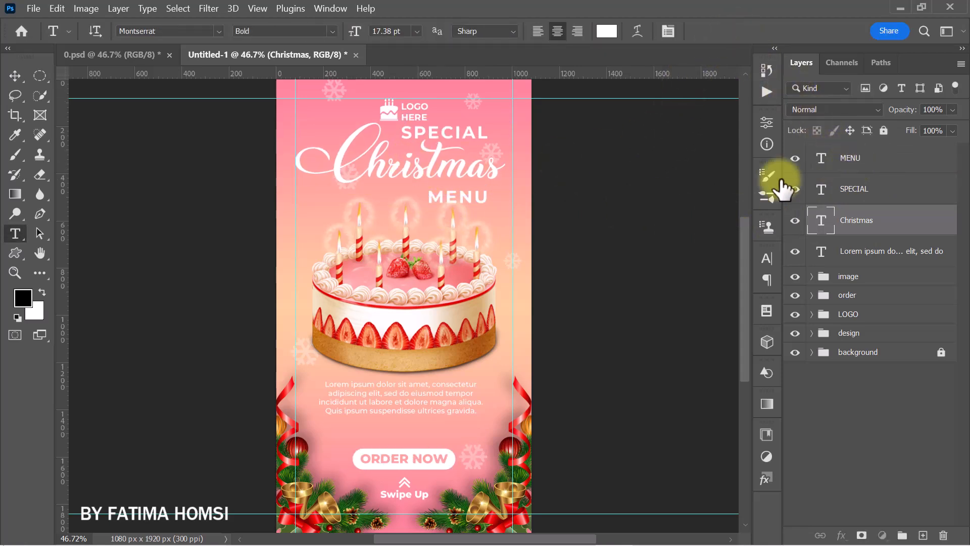
- Scale the "MENU" text down to about 95% and move it up closer beneath "Christmas"
click(828, 159)
key(ctrl+t)
drag(464, 197, 484, 199)
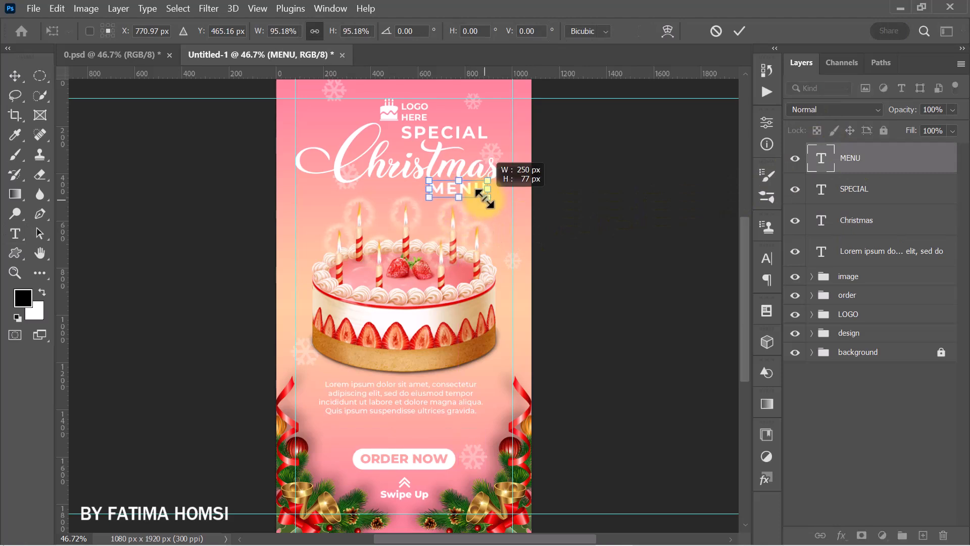
click(739, 28)
- Group the "MENU", "SPECIAL", "Christmas" and lorem ipsum text layers and name the group "TEXT"
shift+click(897, 253)
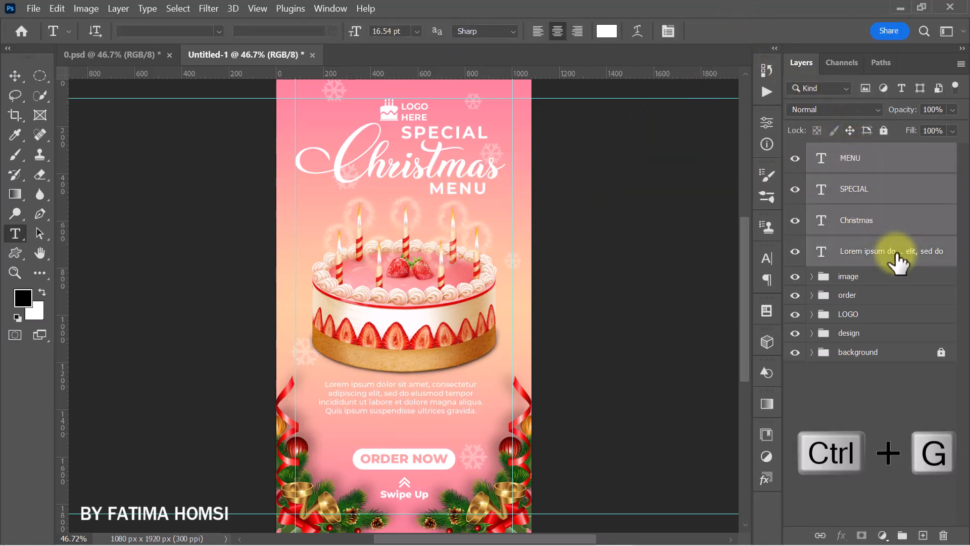
key(ctrl+g)
double_click(854, 152)
text(TEXT)
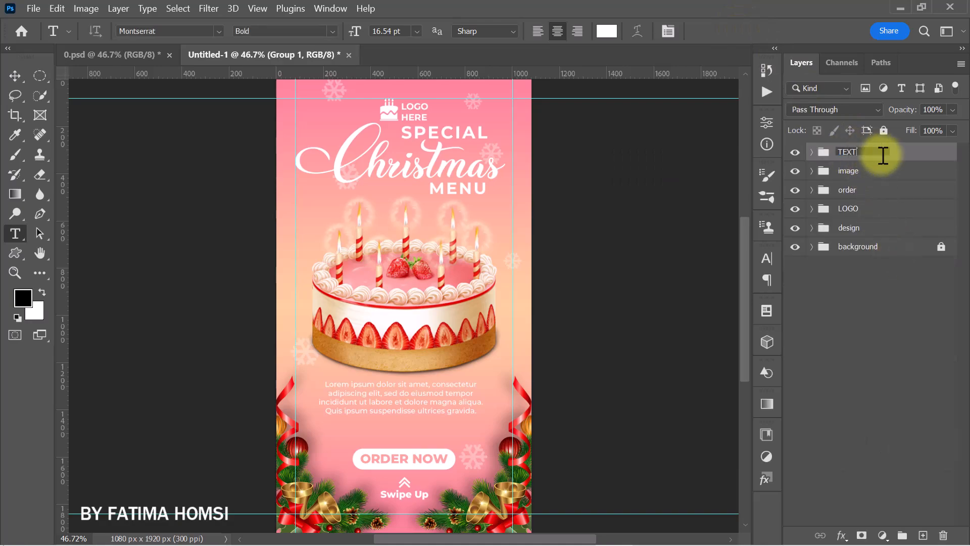
key(Return)
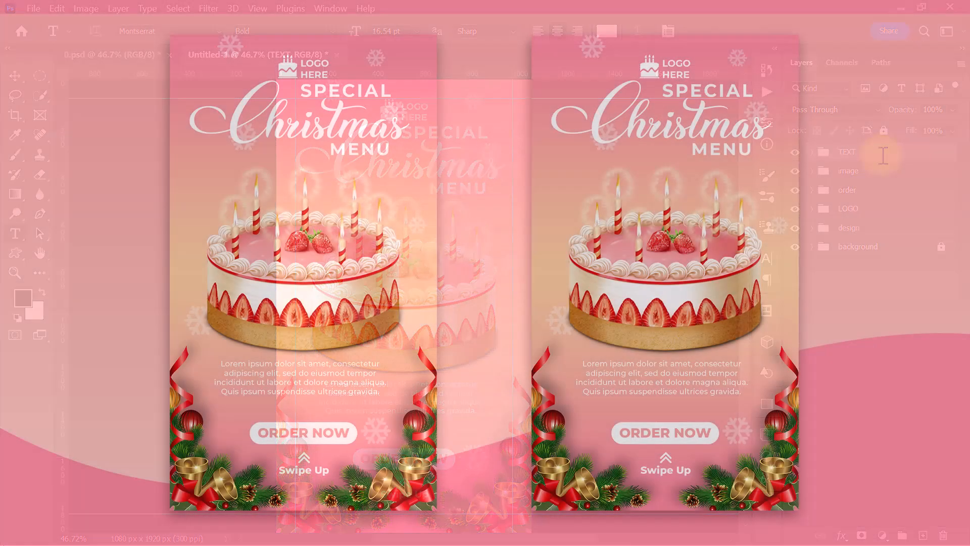